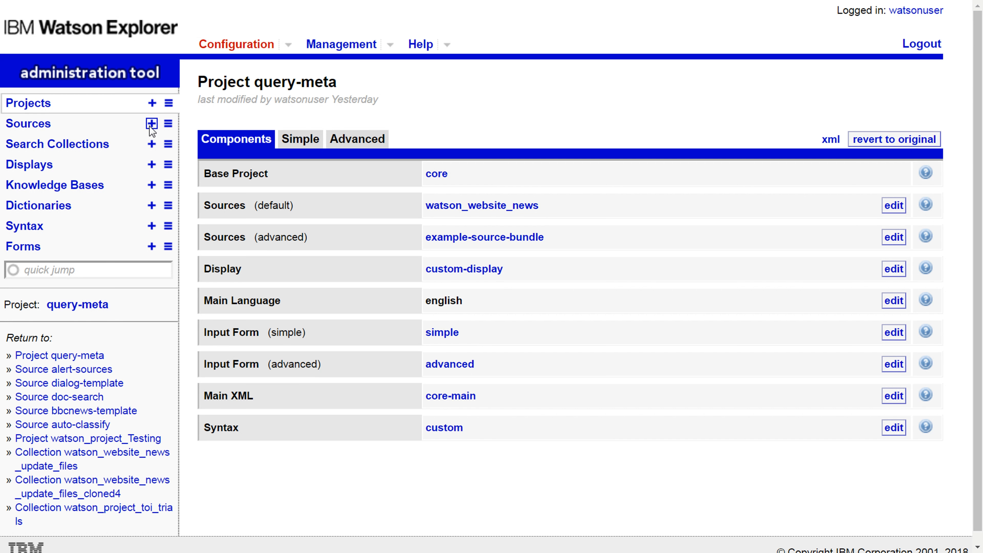
Create a new standalone source named TheHindu.
{"action": "type", "text": "TheHindu"}
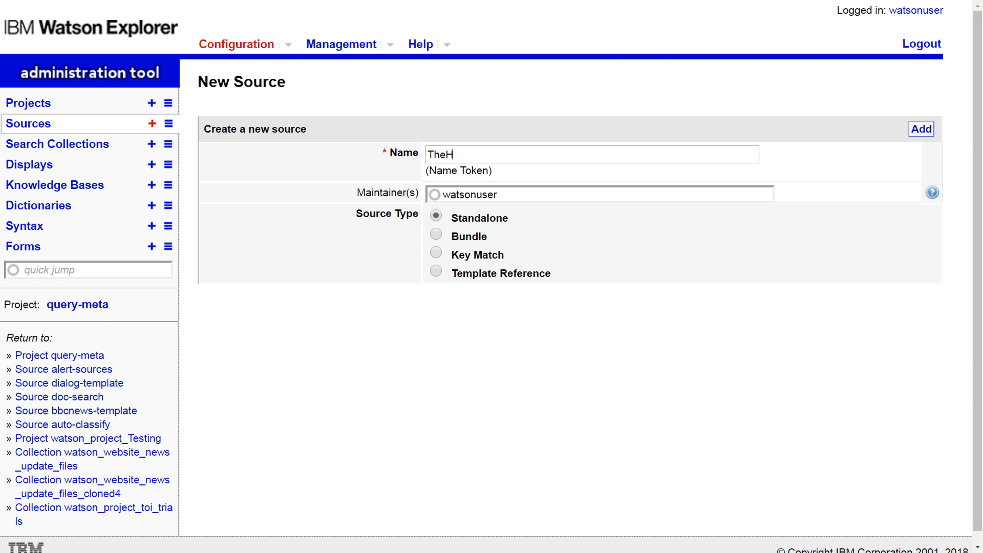
{"action": "key", "text": "Tab"}
{"action": "key", "text": "Tab"}
{"action": "key", "text": "Tab"}
{"action": "key", "text": "Return"}
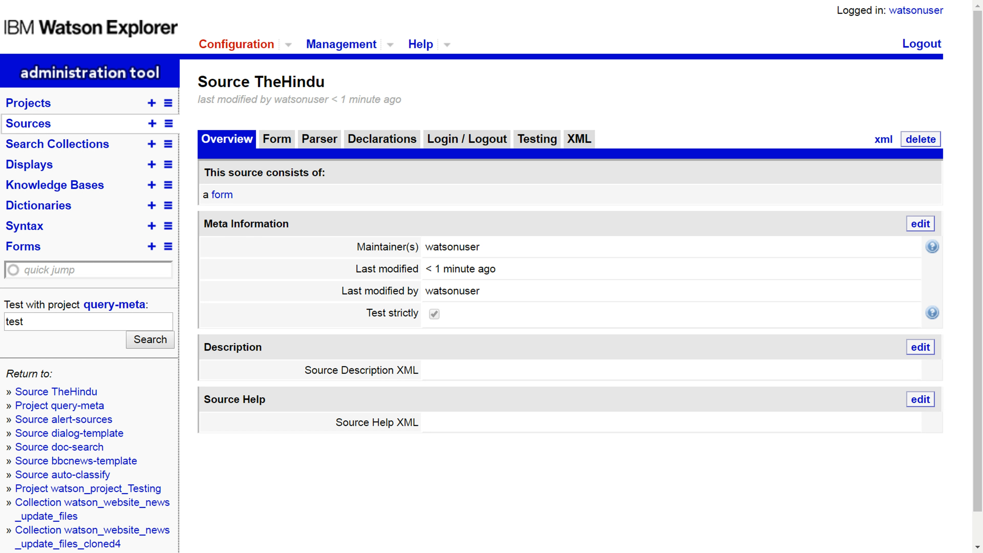
Add a Standard Form component to the form of the TheHindu source.
{"action": "left_click", "coordinate": [280, 144]}
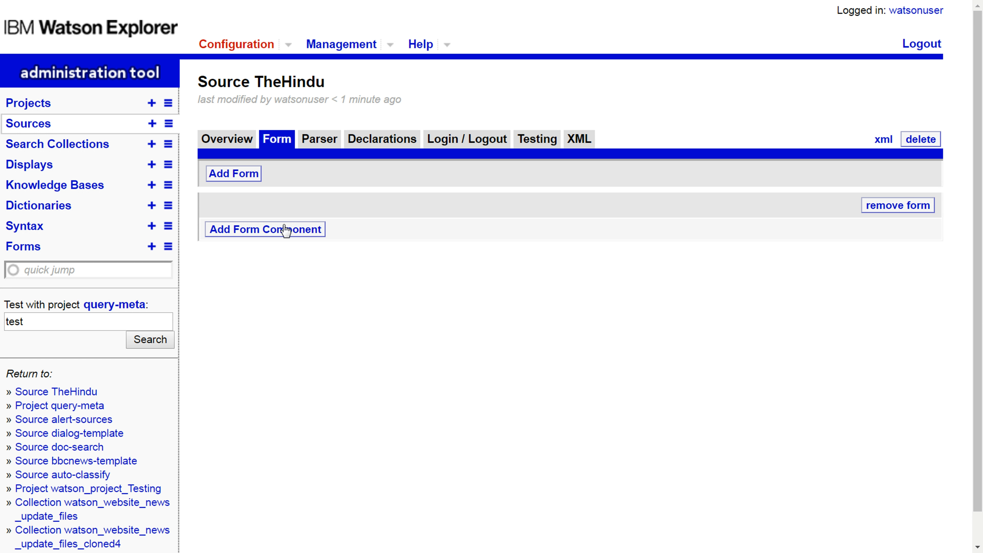
{"action": "left_click", "coordinate": [283, 233]}
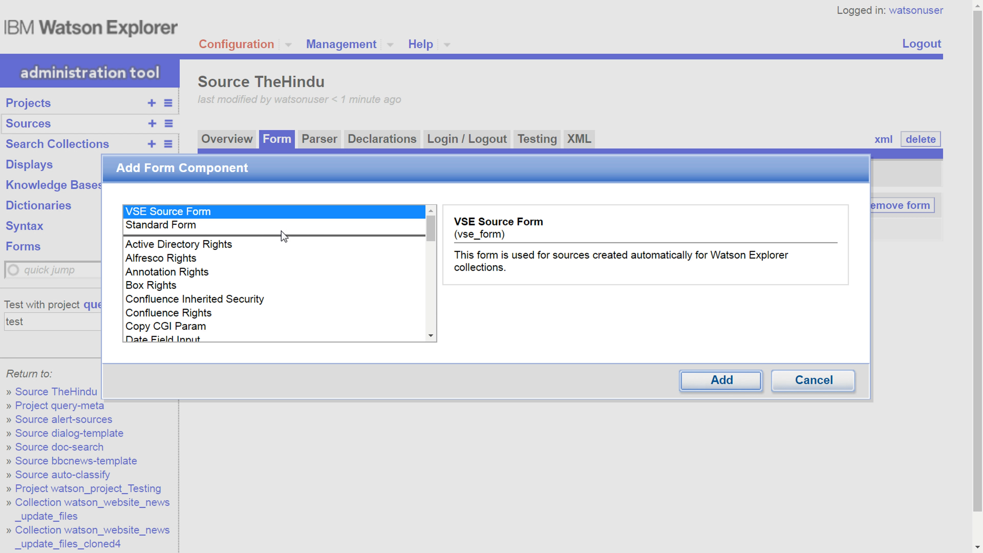
{"action": "left_click", "coordinate": [164, 224]}
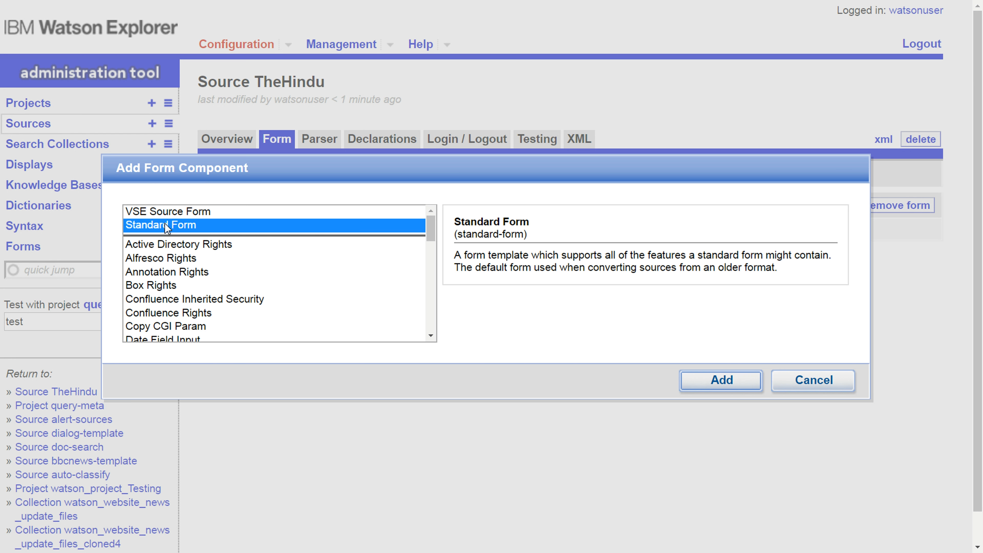
{"action": "left_click", "coordinate": [725, 383]}
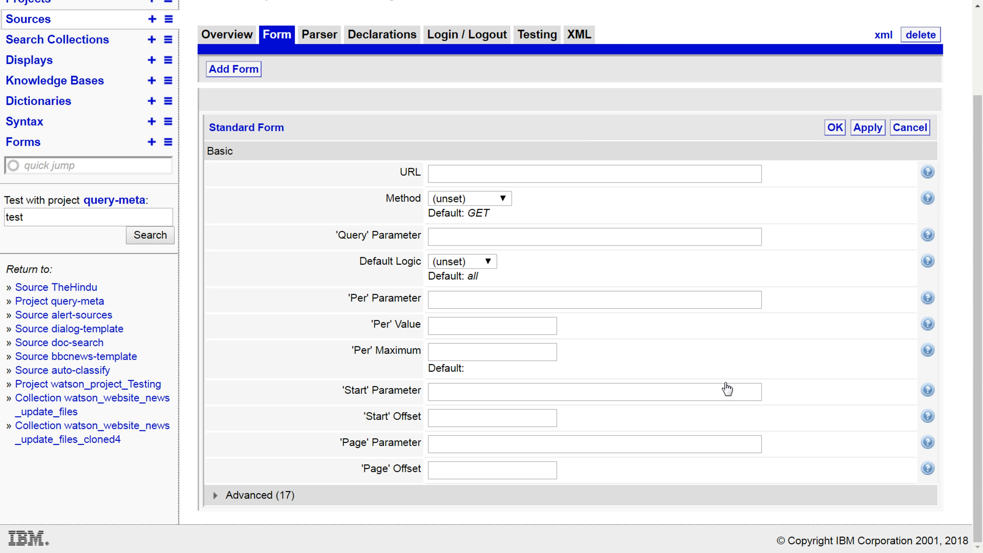
{"action": "scroll", "coordinate": [727, 389], "scroll_direction": "up", "scroll_amount": 3}
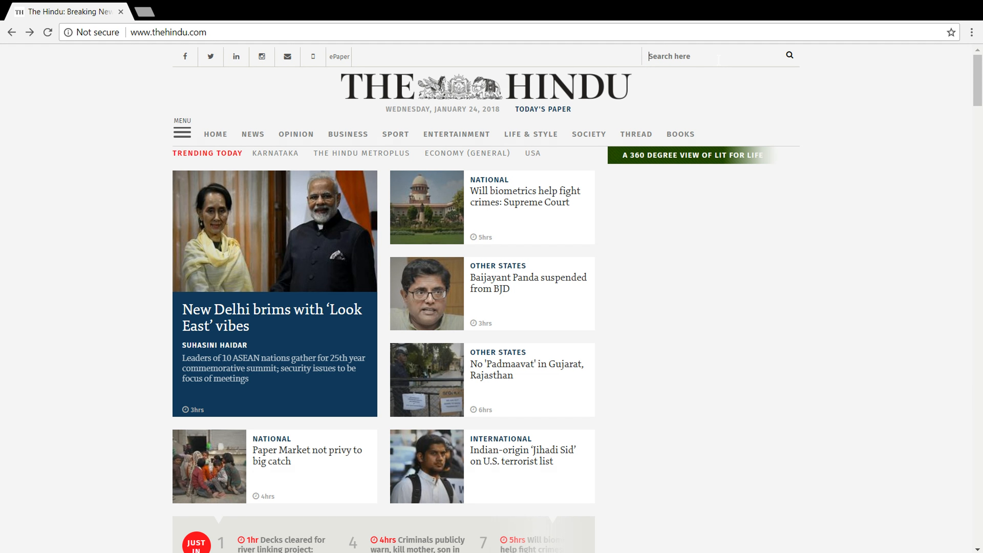
On The Hindu website, search for "news" and copy the URL of the results page.
{"action": "type", "text": "news"}
{"action": "key", "text": "Return"}
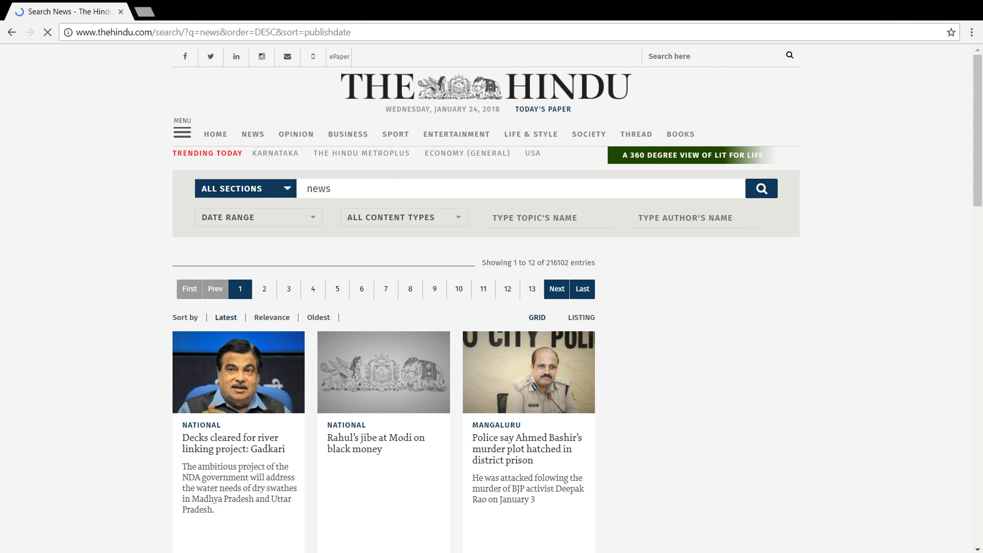
{"action": "left_click_drag", "start_coordinate": [353, 33], "coordinate": [104, 47]}
{"action": "key", "text": "ctrl+c"}
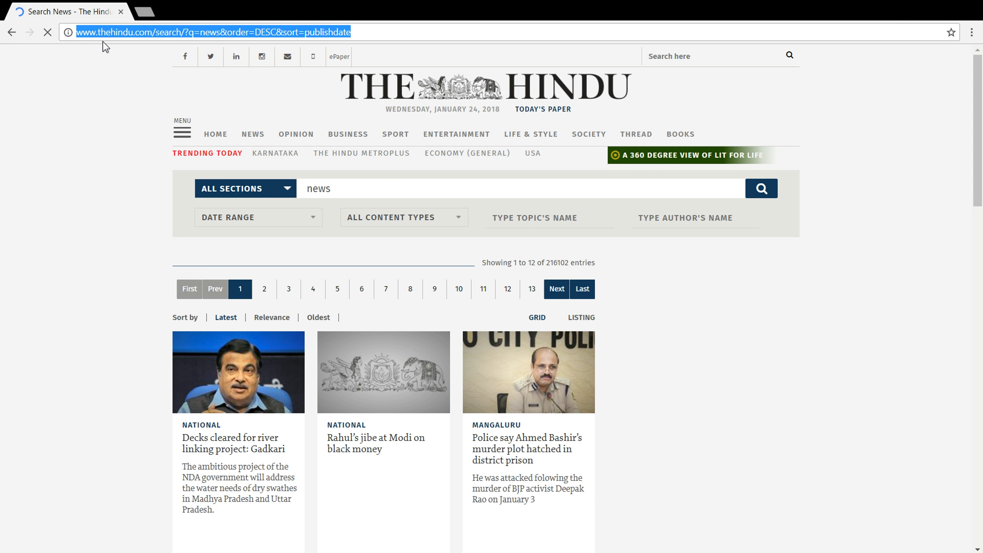
Examine the query, order and sort parameters in the search results URL.
{"action": "left_click", "coordinate": [217, 32]}
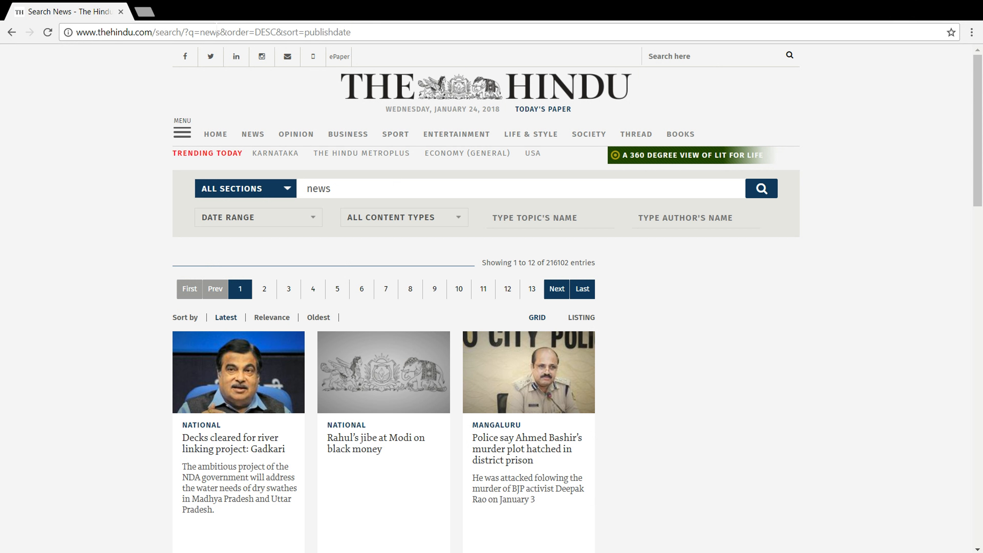
{"action": "left_click_drag", "start_coordinate": [217, 31], "coordinate": [190, 33]}
{"action": "key", "text": "End"}
{"action": "key", "text": "shift+Left"}
{"action": "key", "text": "shift+Left"}
{"action": "key", "text": "shift+Left"}
{"action": "key", "text": "shift+Left"}
{"action": "key", "text": "shift+Left"}
{"action": "key", "text": "shift+Left"}
{"action": "key", "text": "shift+Left"}
{"action": "key", "text": "shift+Left"}
{"action": "key", "text": "shift+Left"}
{"action": "key", "text": "shift+Left"}
{"action": "key", "text": "shift+Left"}
{"action": "key", "text": "shift+Left"}
{"action": "key", "text": "shift+Left"}
{"action": "key", "text": "shift+Left"}
{"action": "key", "text": "shift+Left"}
{"action": "key", "text": "shift+Left"}
{"action": "key", "text": "shift+Left"}
{"action": "key", "text": "shift+Left"}
{"action": "key", "text": "shift+Left"}
{"action": "key", "text": "shift+Left"}
{"action": "key", "text": "shift+Left"}
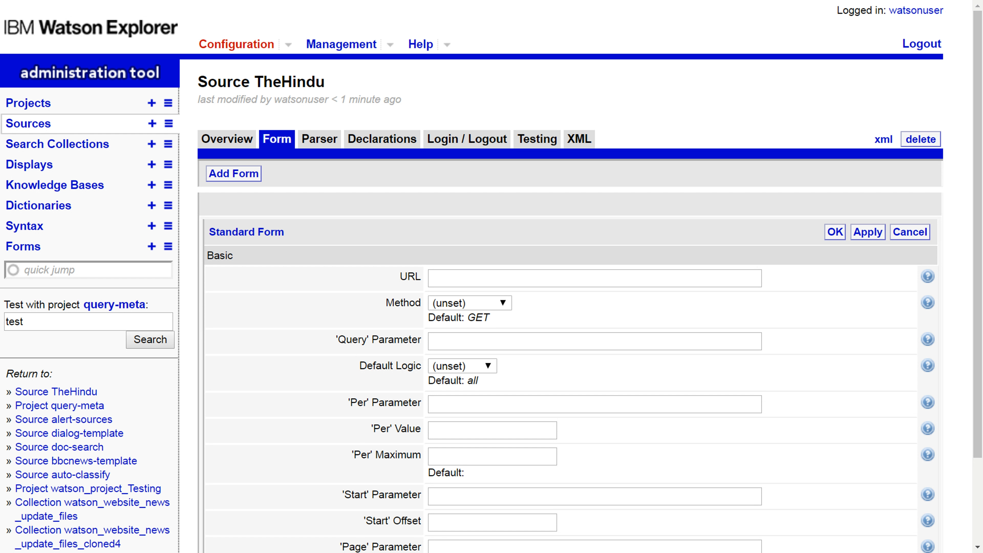
Back in Watson Explorer, paste the copied search address as the Standard Form's URL and remove the q=news& part.
{"action": "key", "text": "ctrl+v"}
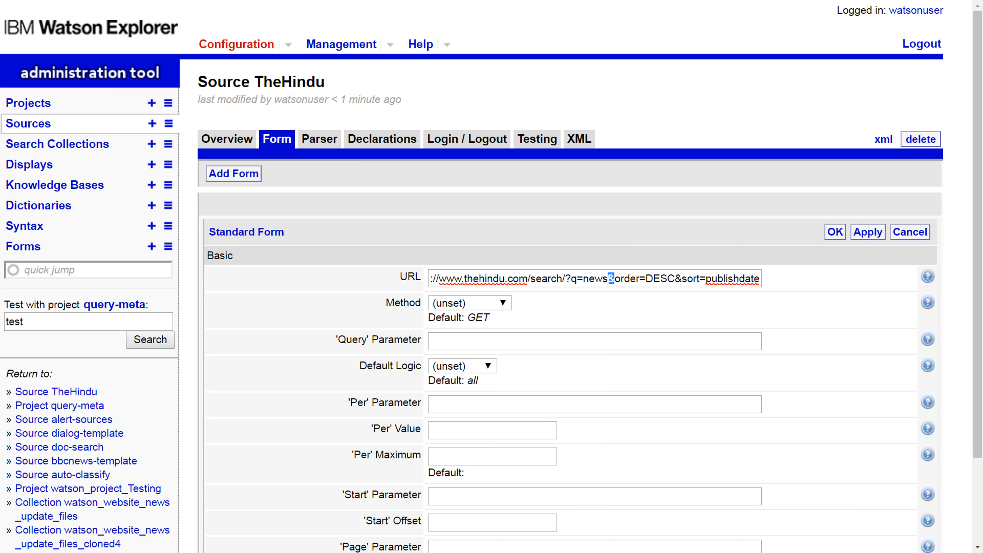
{"action": "key", "text": "shift+Left"}
{"action": "key", "text": "shift+Left"}
{"action": "key", "text": "shift+Left"}
{"action": "key", "text": "shift+Left"}
{"action": "key", "text": "shift+Left"}
{"action": "key", "text": "shift+Left"}
{"action": "key", "text": "shift+Left"}
{"action": "key", "text": "BackSpace"}
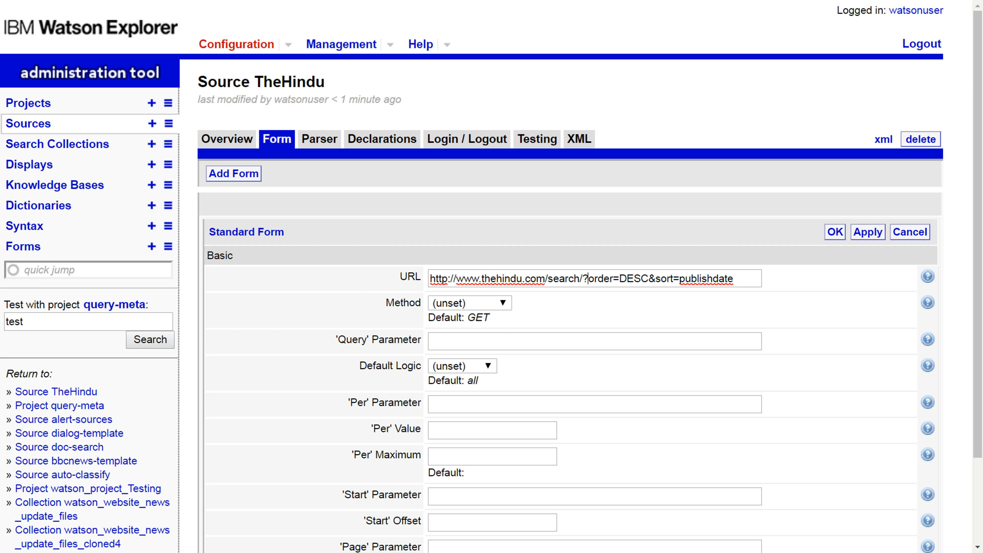
Set the form's 'Query' Parameter to q and save the Standard Form.
{"action": "left_click", "coordinate": [432, 341]}
{"action": "type", "text": "q"}
{"action": "left_click", "coordinate": [835, 233]}
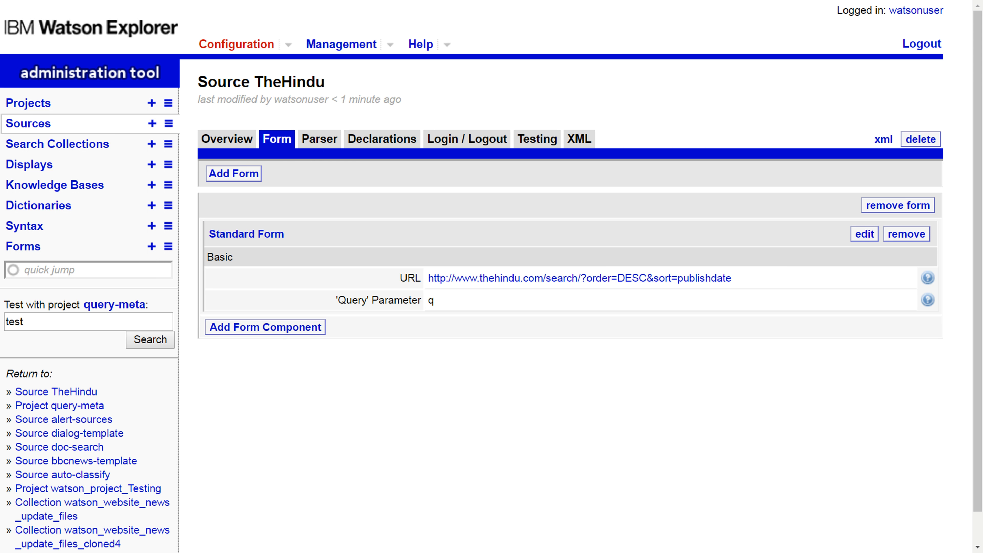
Add an XSL Parser component to the source's primary parser.
{"action": "left_click", "coordinate": [314, 145]}
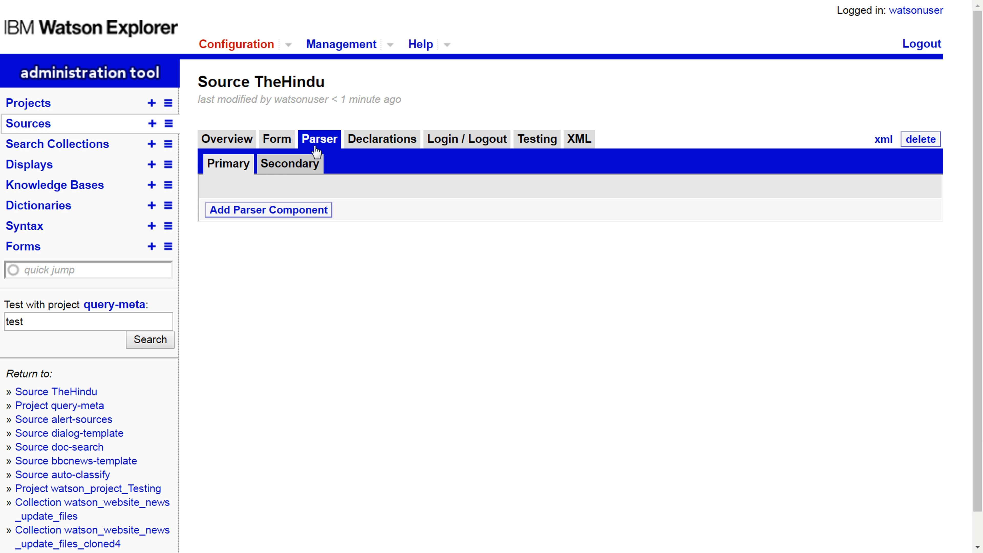
{"action": "left_click", "coordinate": [279, 213]}
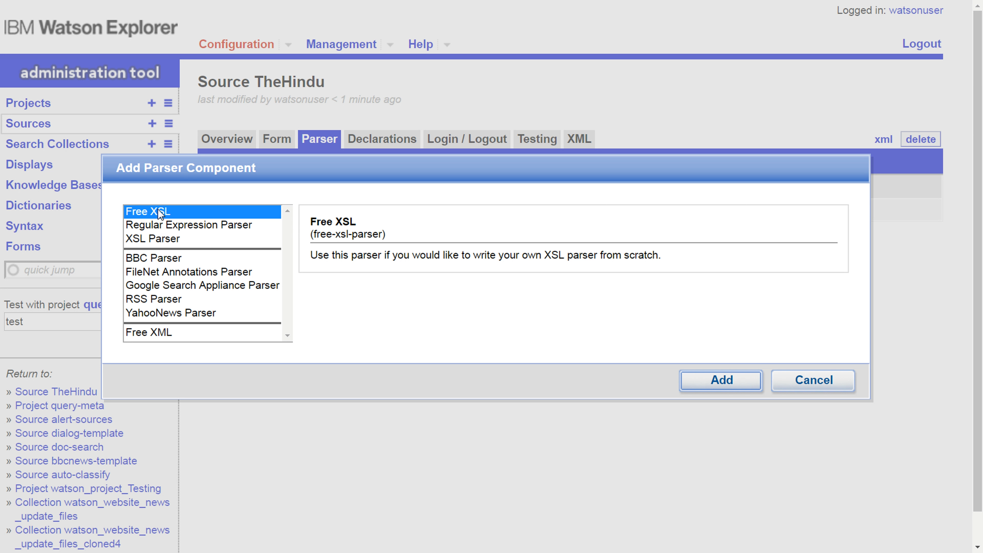
{"action": "left_click", "coordinate": [162, 238]}
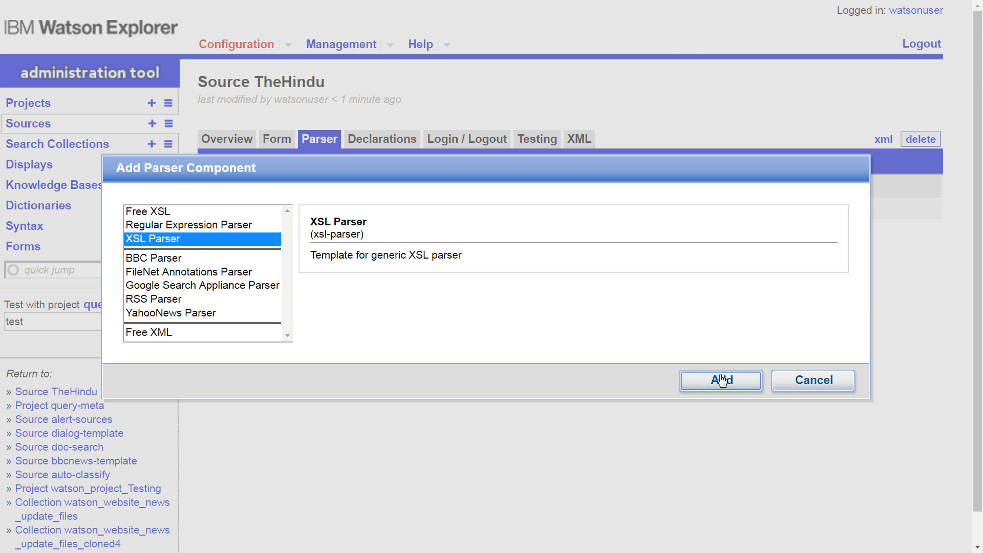
{"action": "left_click", "coordinate": [723, 380]}
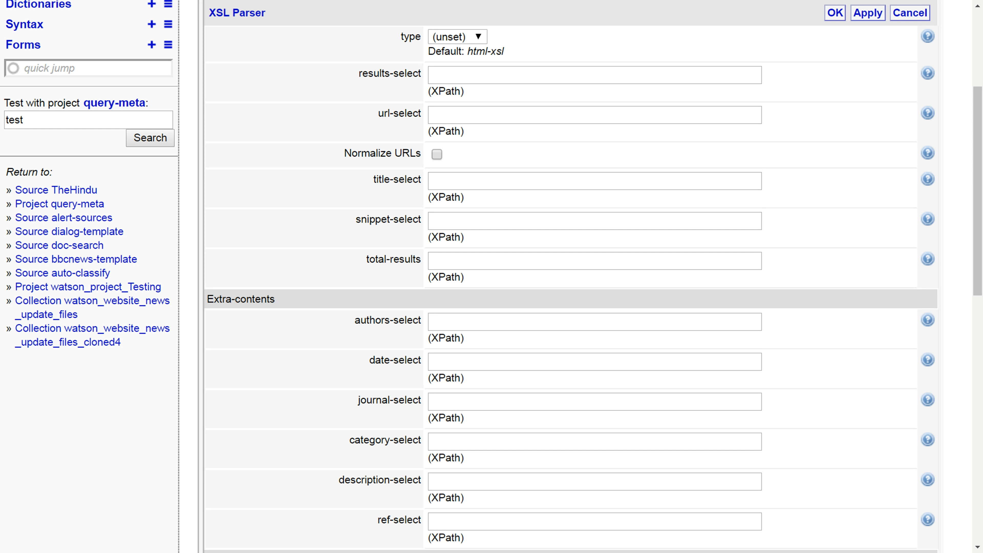
{"action": "scroll", "coordinate": [492, 272], "scroll_direction": "up", "scroll_amount": 5}
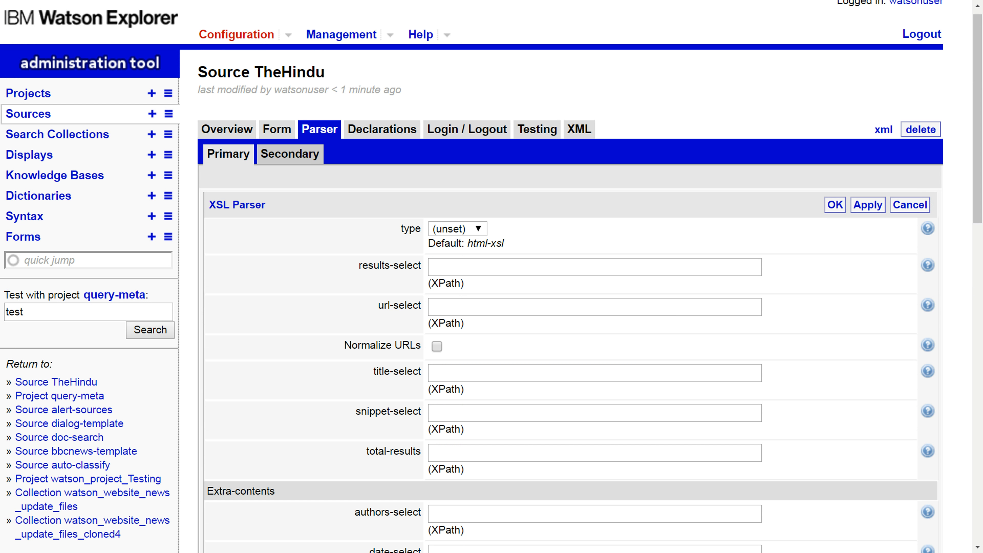
{"action": "scroll", "coordinate": [492, 272], "scroll_direction": "up", "scroll_amount": 1}
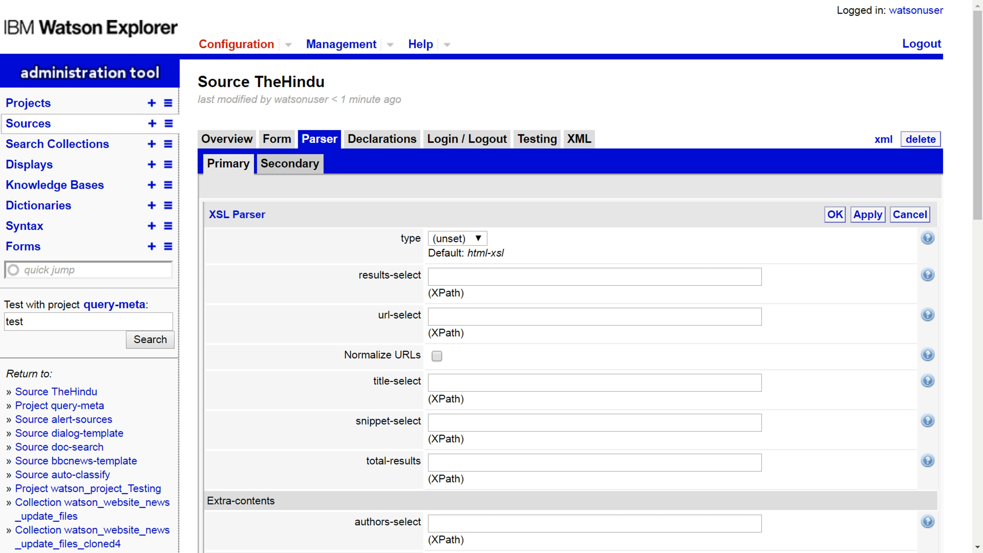
Switch to The Hindu results page and inspect the first story card's image and headline links in the developer tools.
{"action": "key", "text": "ctrl+Tab"}
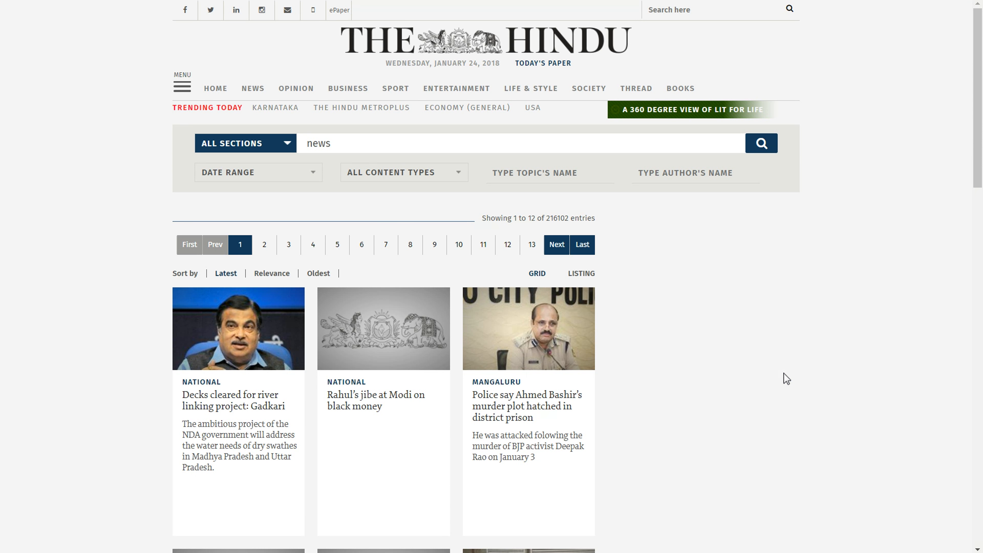
{"action": "scroll", "coordinate": [784, 376], "scroll_direction": "down", "scroll_amount": 1}
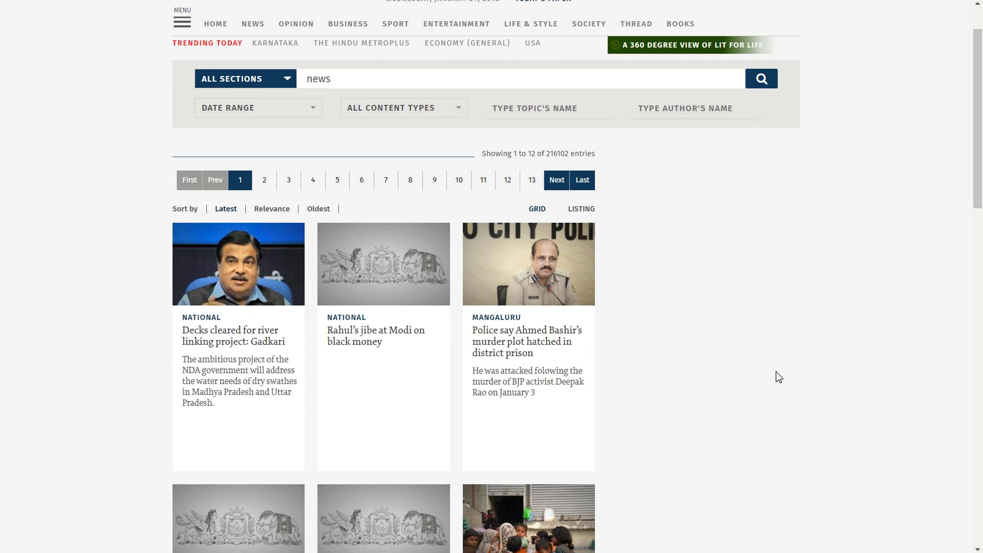
{"action": "scroll", "coordinate": [776, 371], "scroll_direction": "down", "scroll_amount": 1}
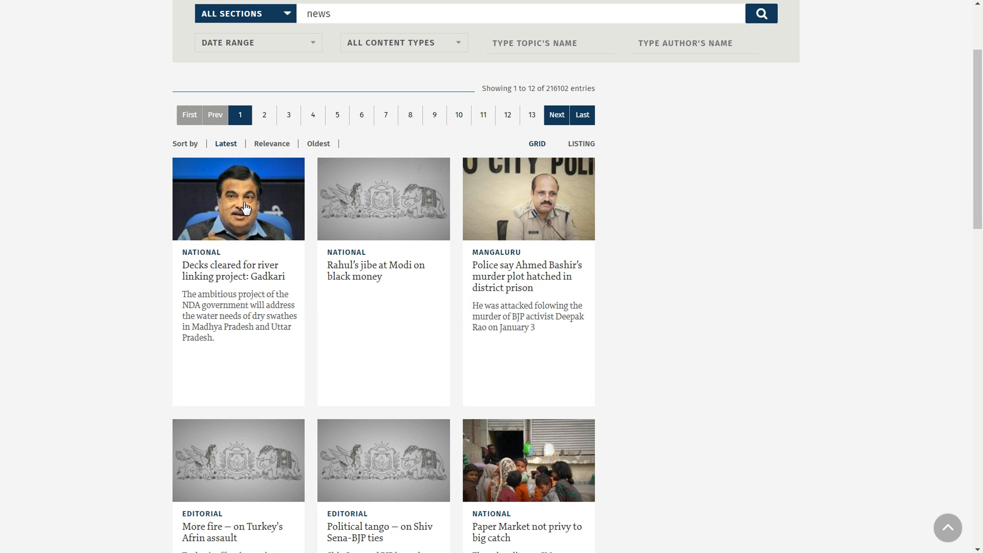
{"action": "mouse_move", "coordinate": [243, 203]}
{"action": "key", "text": "ctrl+shift+i"}
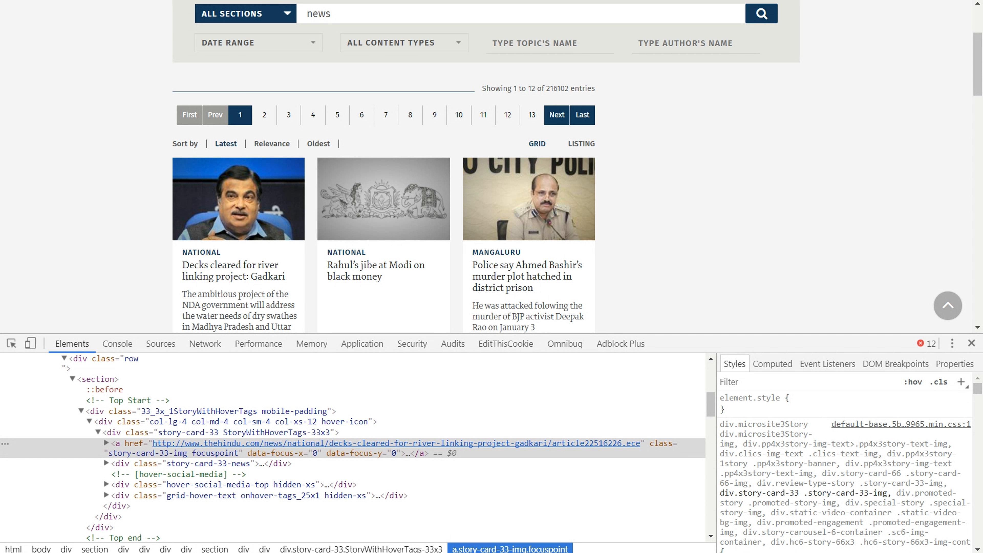
{"action": "mouse_move", "coordinate": [226, 312]}
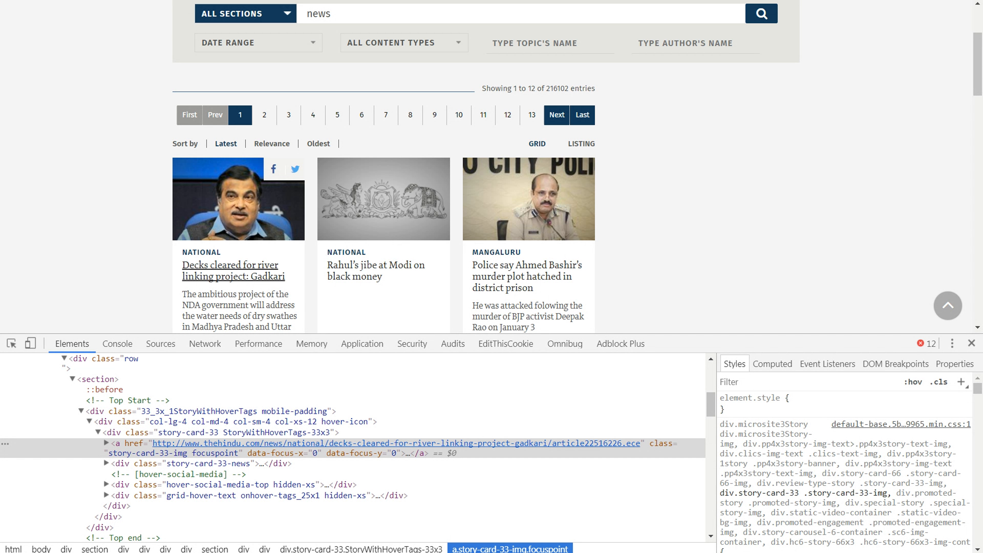
{"action": "left_click", "coordinate": [253, 391]}
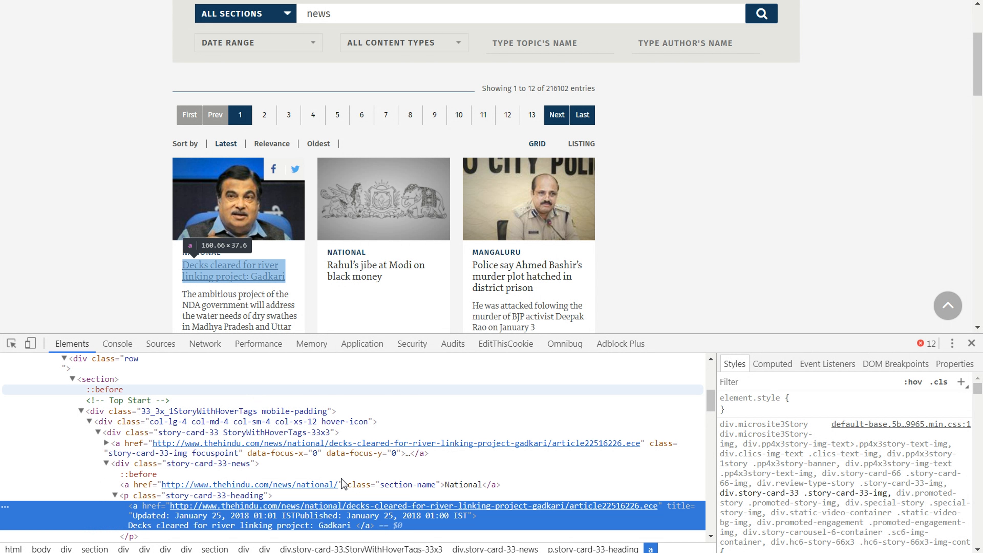
Collapse the first story card's markup and copy the class value of the hover-icon div that wraps it.
{"action": "scroll", "coordinate": [340, 479], "scroll_direction": "down", "scroll_amount": 1}
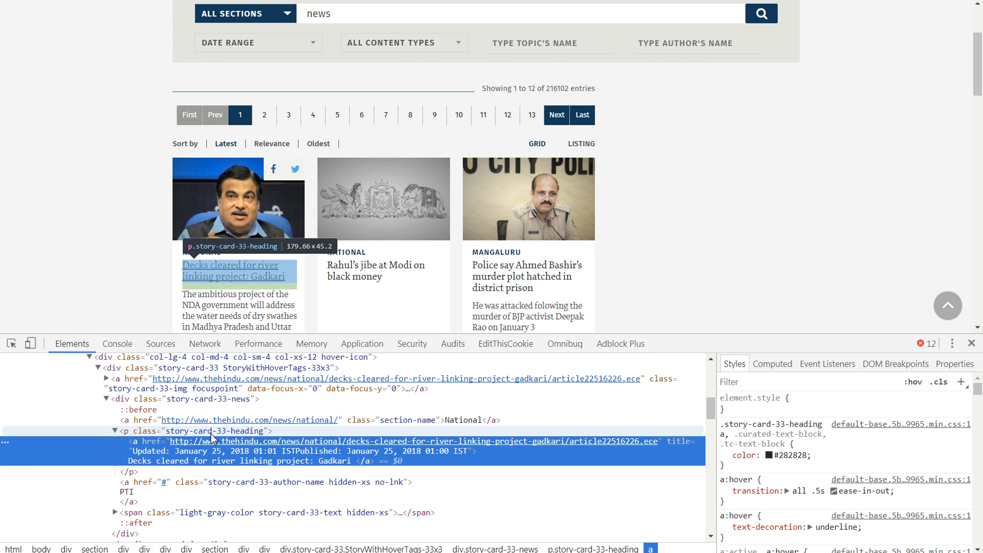
{"action": "left_click", "coordinate": [98, 367]}
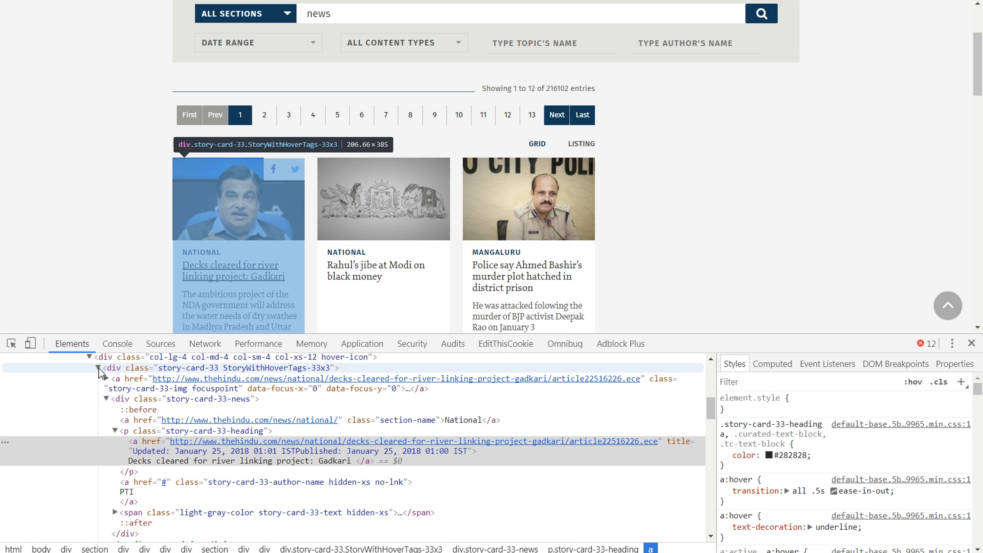
{"action": "double_click", "coordinate": [186, 422]}
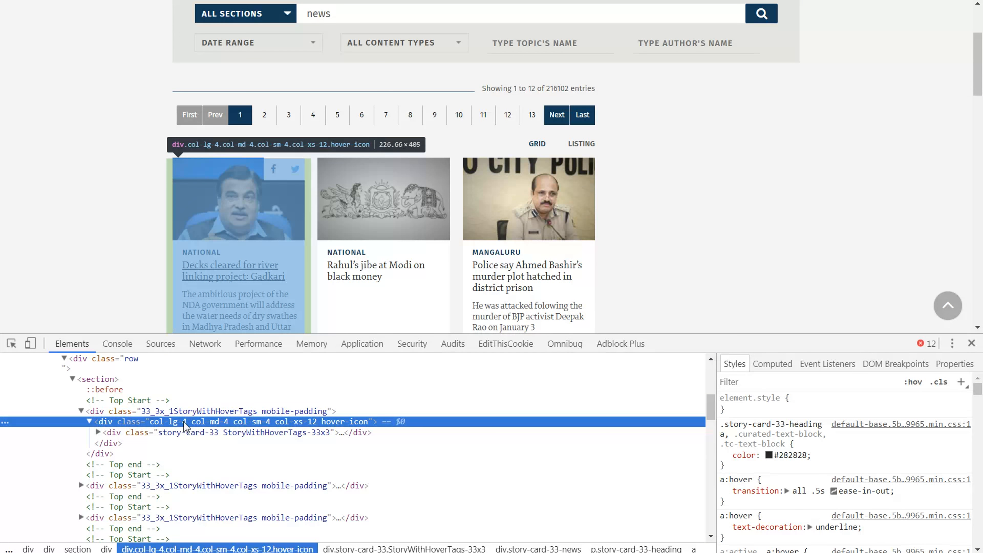
{"action": "key", "text": "ctrl+f"}
{"action": "key", "text": "ctrl+c"}
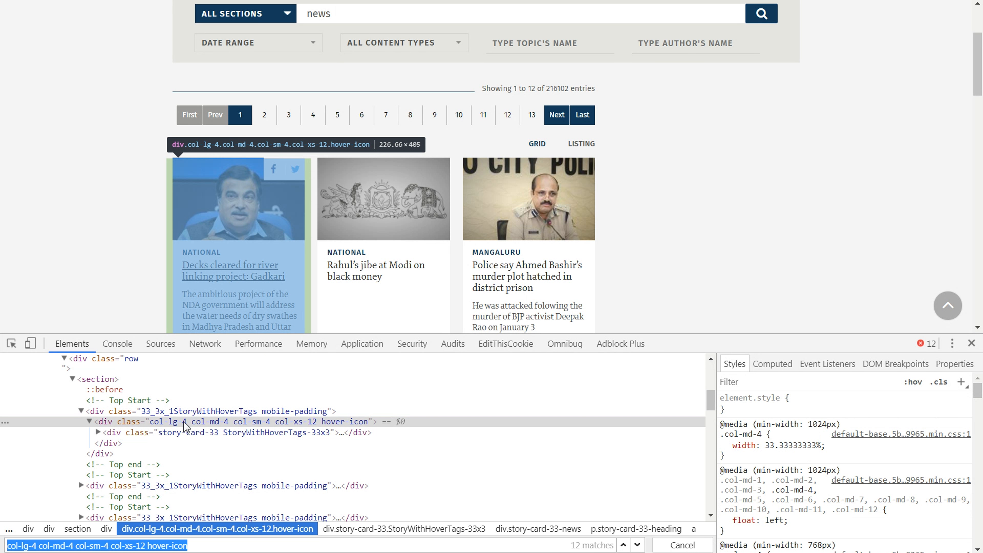
{"action": "type", "text": "//div"}
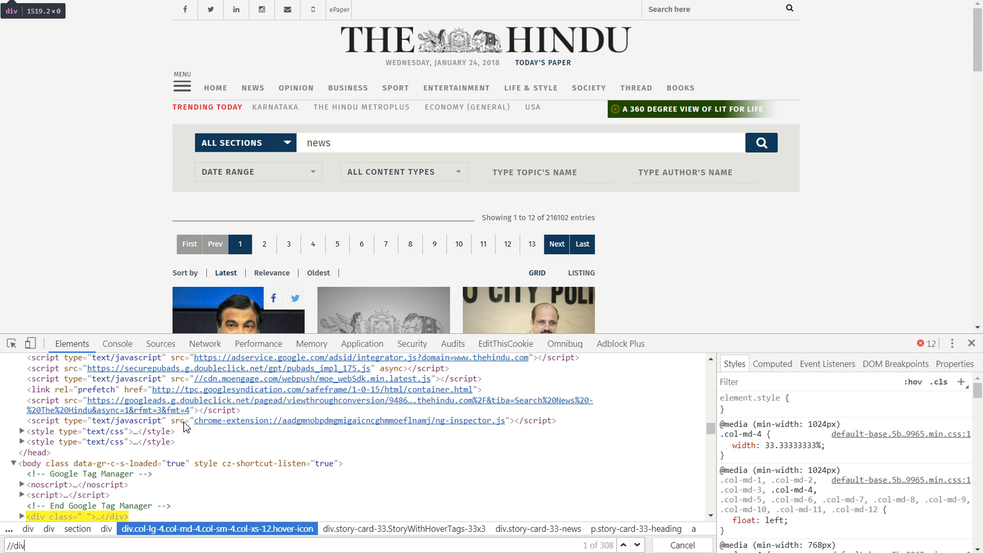
{"action": "type", "text": "[@class=''"}
{"action": "key", "text": "Left"}
{"action": "key", "text": "ctrl+v"}
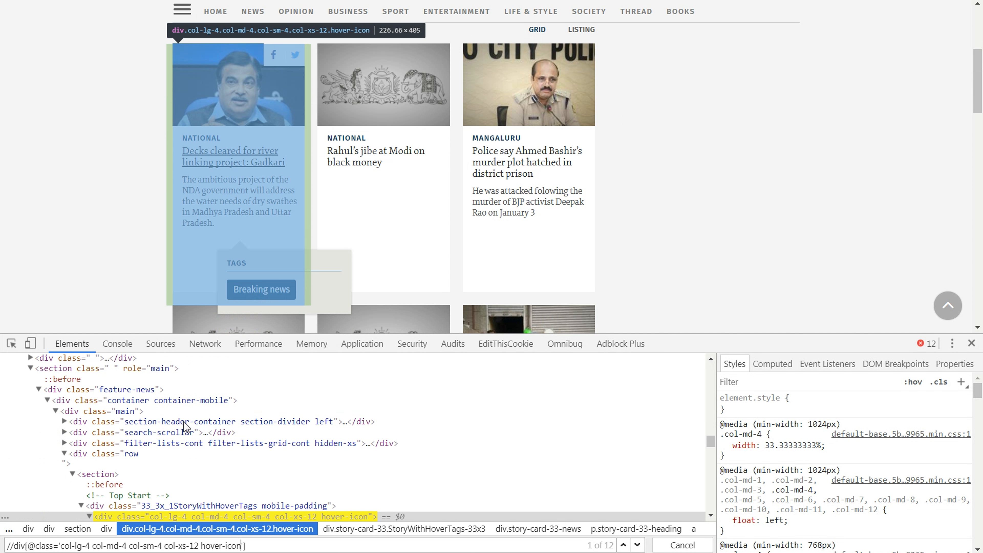
Step through the XPath matches to the third story card and expand its container div.
{"action": "key", "text": "Return"}
{"action": "key", "text": "Return"}
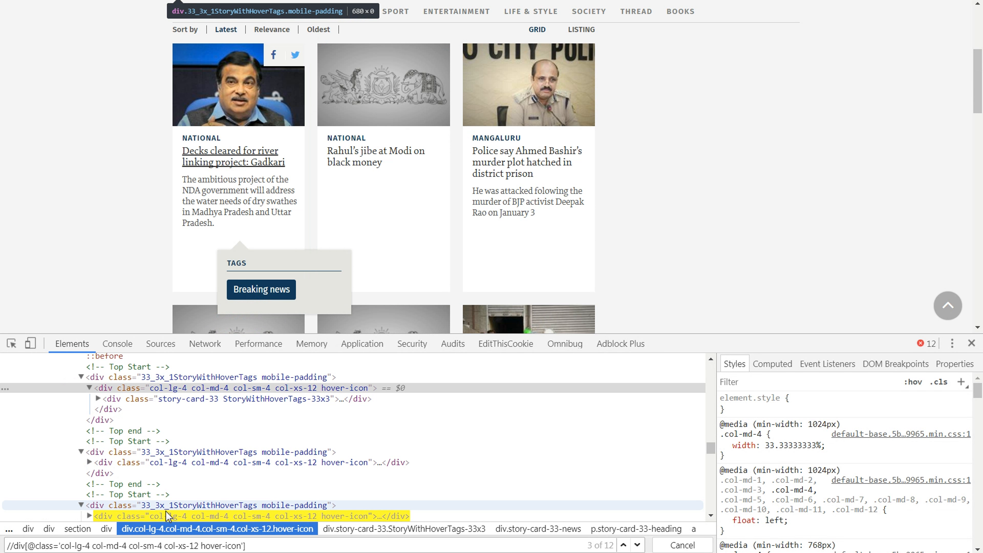
{"action": "scroll", "coordinate": [161, 488], "scroll_direction": "down", "scroll_amount": 2}
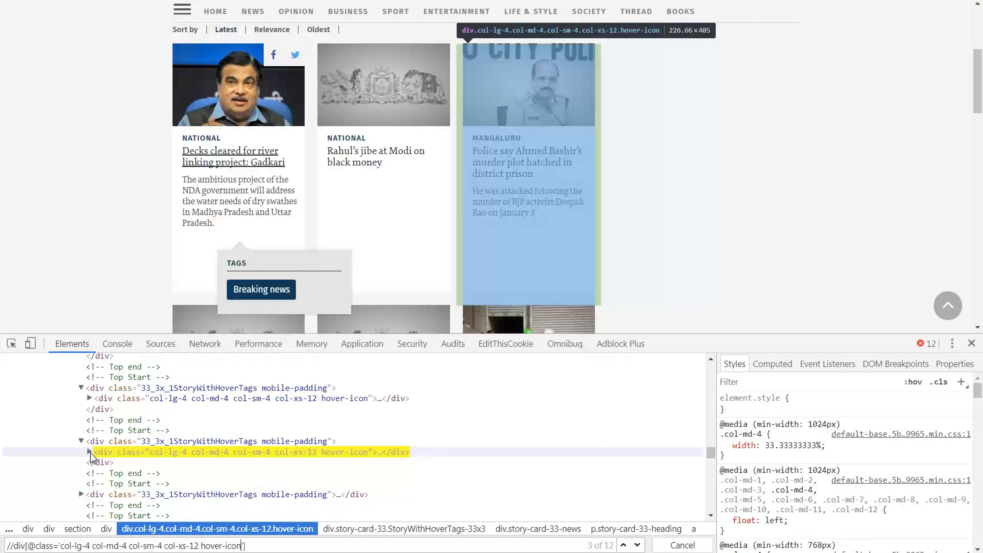
{"action": "left_click", "coordinate": [89, 452]}
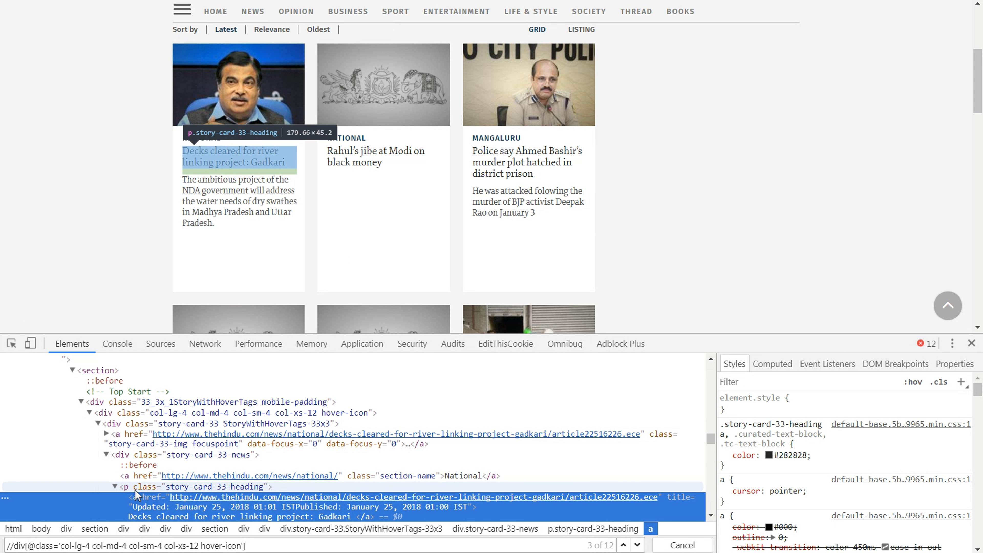
Extend the hover-icon div XPath search with /div/div/p/a to match the story cards' headline links.
{"action": "scroll", "coordinate": [138, 509], "scroll_direction": "down", "scroll_amount": 2}
{"action": "left_click", "coordinate": [268, 546]}
{"action": "type", "text": "/div/div"}
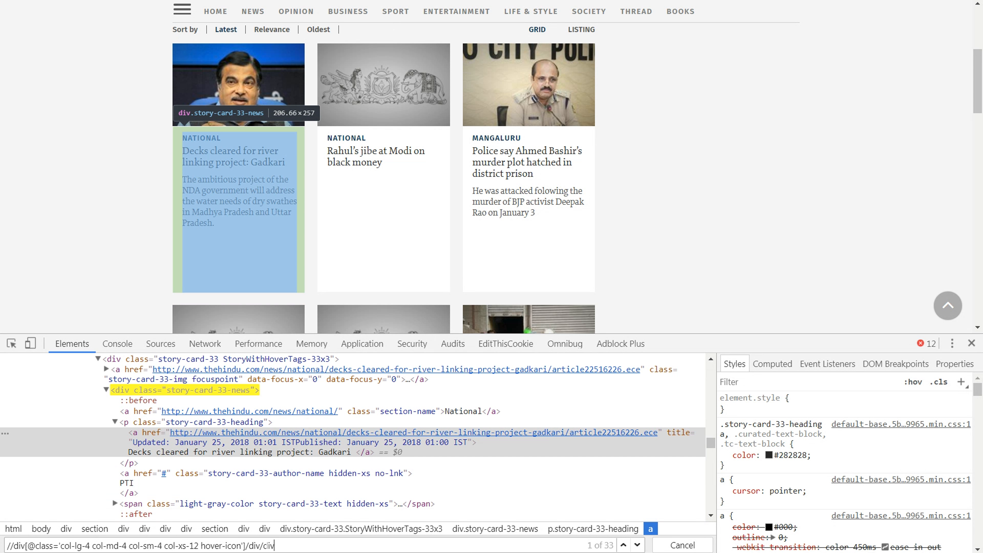
{"action": "type", "text": "/p/a"}
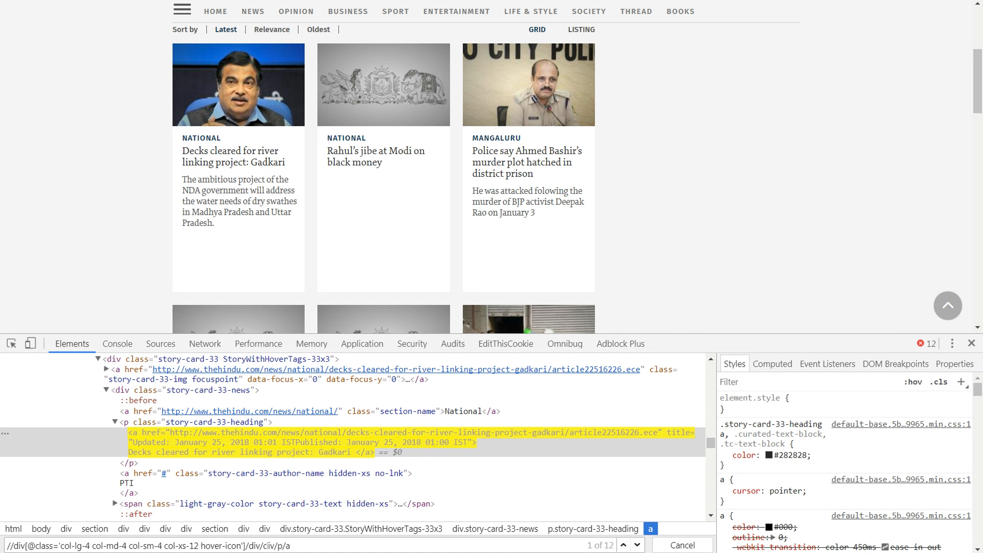
Expand the first card's summary span and change the end of the XPath search to /div/div/span.
{"action": "left_click", "coordinate": [115, 504]}
{"action": "scroll", "coordinate": [161, 498], "scroll_direction": "down", "scroll_amount": 2}
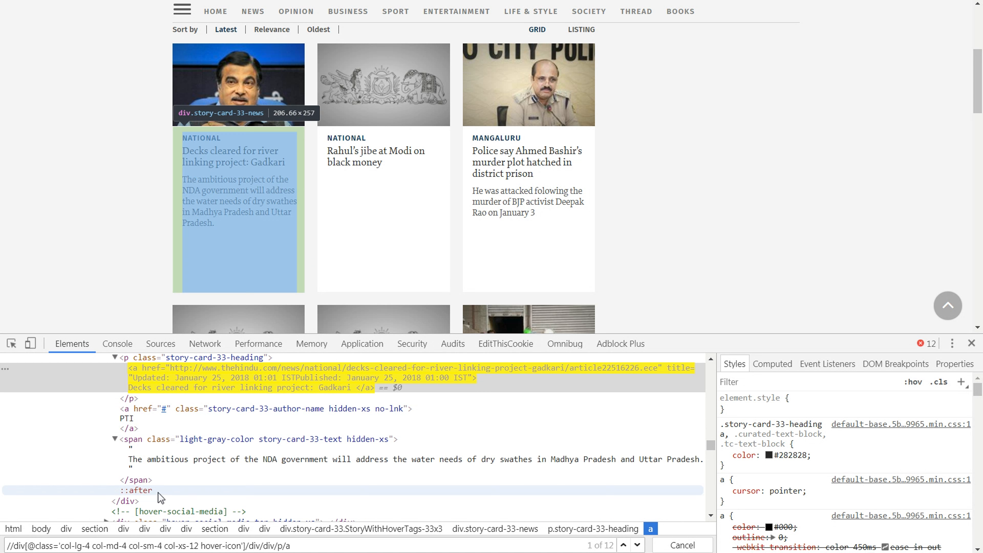
{"action": "mouse_move", "coordinate": [290, 546]}
{"action": "left_mouse_down"}
{"action": "mouse_move", "coordinate": [262, 547]}
{"action": "mouse_move", "coordinate": [278, 546]}
{"action": "left_mouse_up"}
{"action": "type", "text": "span"}
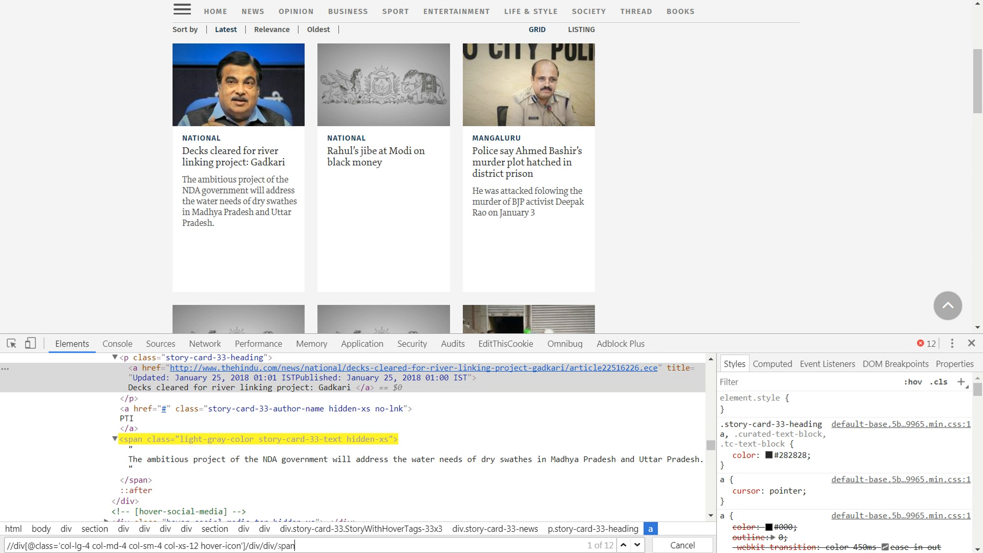
{"action": "key", "text": "ctrl+Tab"}
{"action": "type", "text": "//div[@class='col-lg-4 col-md-4 col-sm-4 col-xs-12 hover-icon']"}
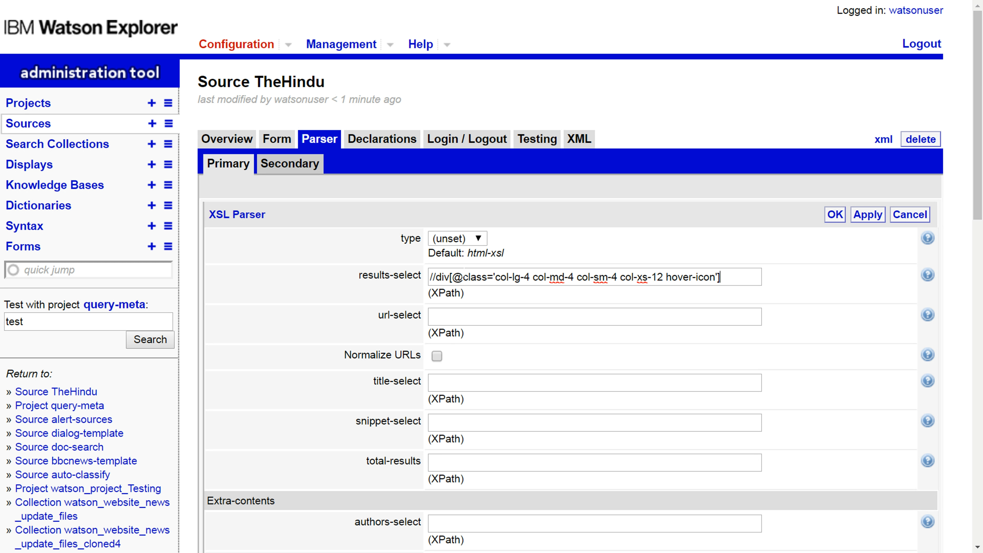
{"action": "type", "text": "div/div/p/a/@href"}
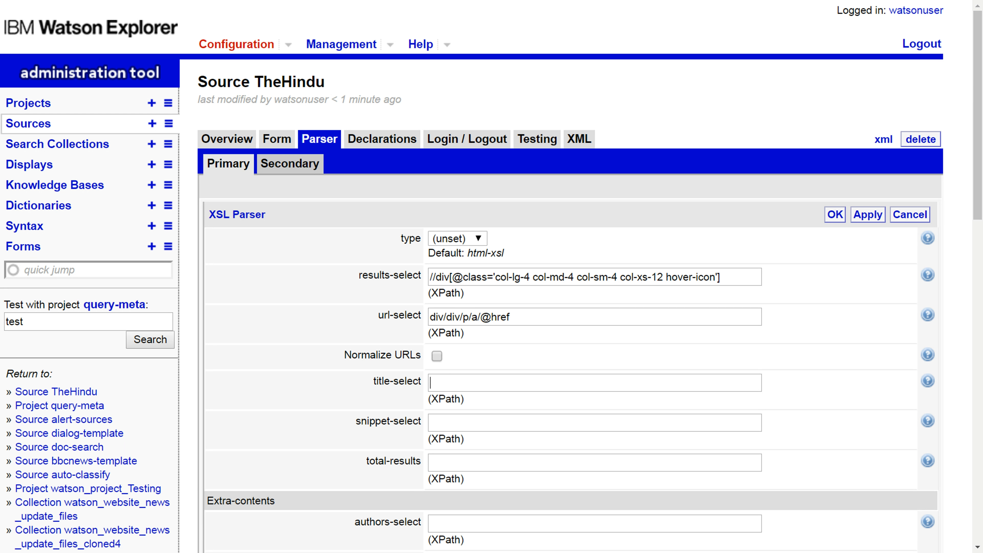
Set title-select to div/div/pa/a and snippet-select to div/div/span, and save the XSL parser.
{"action": "type", "text": "div/div/pa/a"}
{"action": "left_click", "coordinate": [450, 423]}
{"action": "type", "text": "div/div/span"}
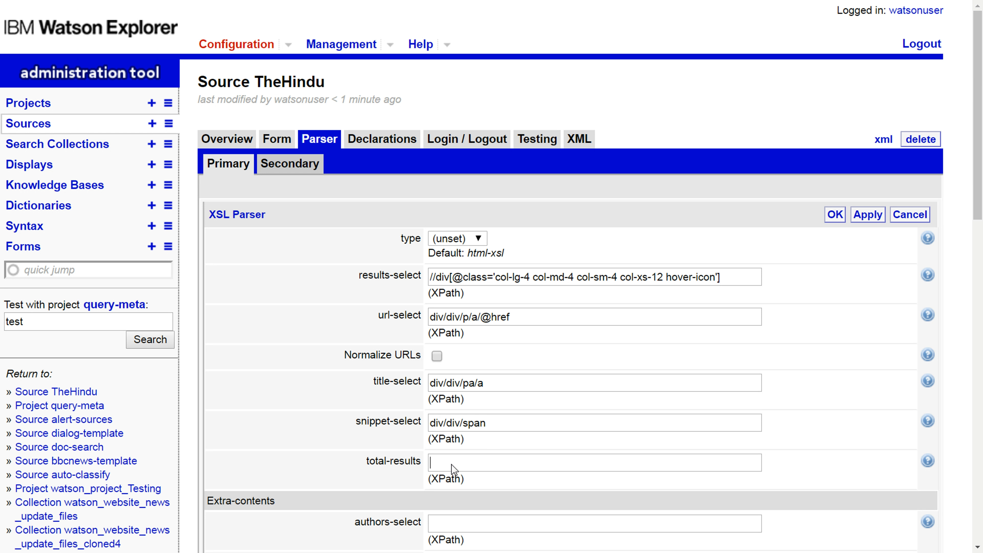
{"action": "left_click", "coordinate": [835, 215]}
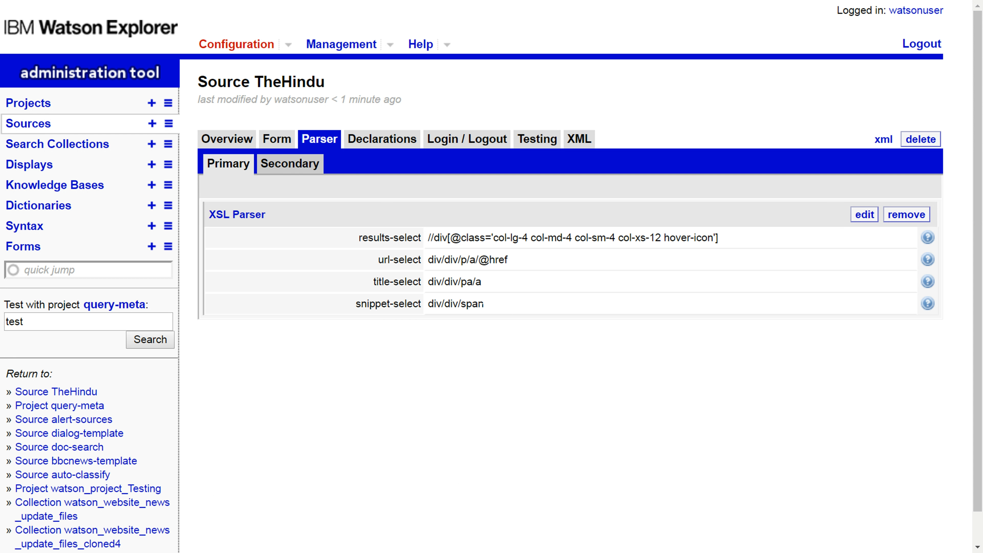
Run a test search for "news" with the query-meta project and view the details of the queried sources.
{"action": "double_click", "coordinate": [14, 321]}
{"action": "type", "text": "news"}
{"action": "left_click", "coordinate": [151, 340]}
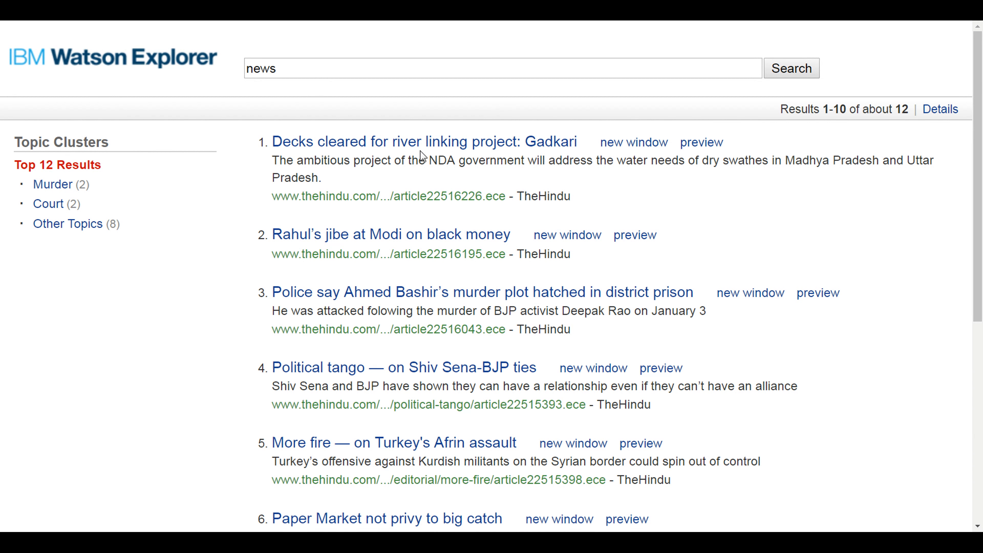
{"action": "left_click", "coordinate": [937, 113]}
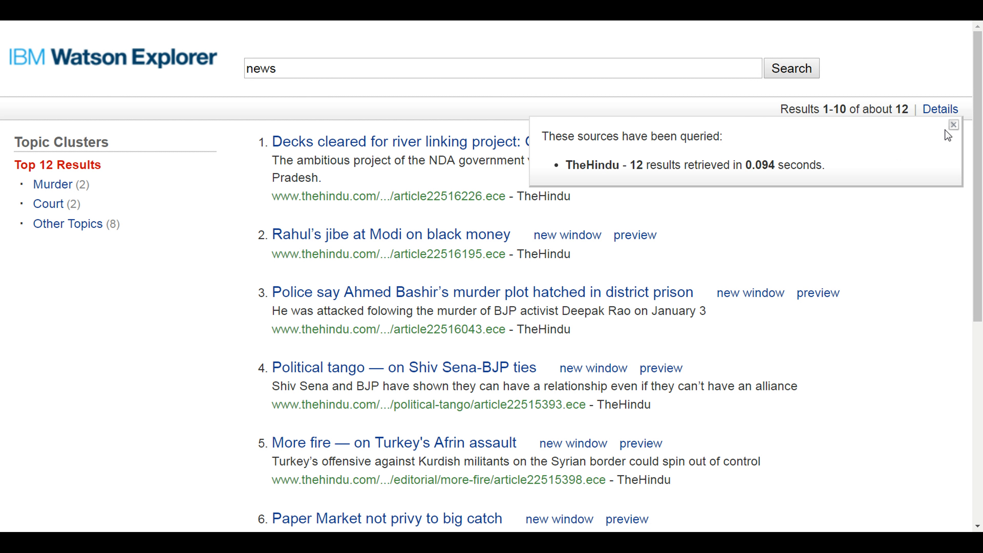
{"action": "left_click", "coordinate": [954, 127]}
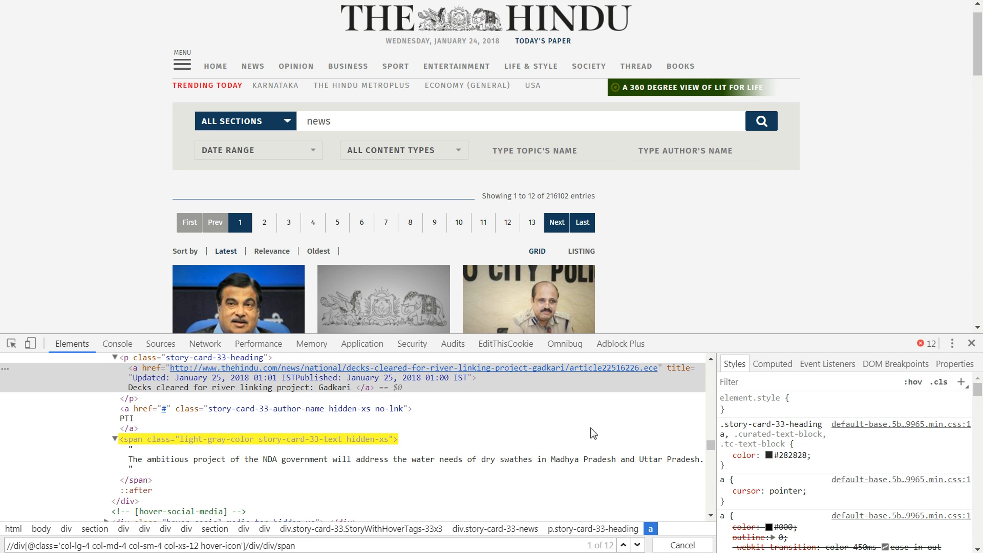
Switch to The Hindu results page and expand the section header's markup down to the span holding the entry count.
{"action": "scroll", "coordinate": [591, 428], "scroll_direction": "up", "scroll_amount": 5}
{"action": "left_click", "coordinate": [568, 434]}
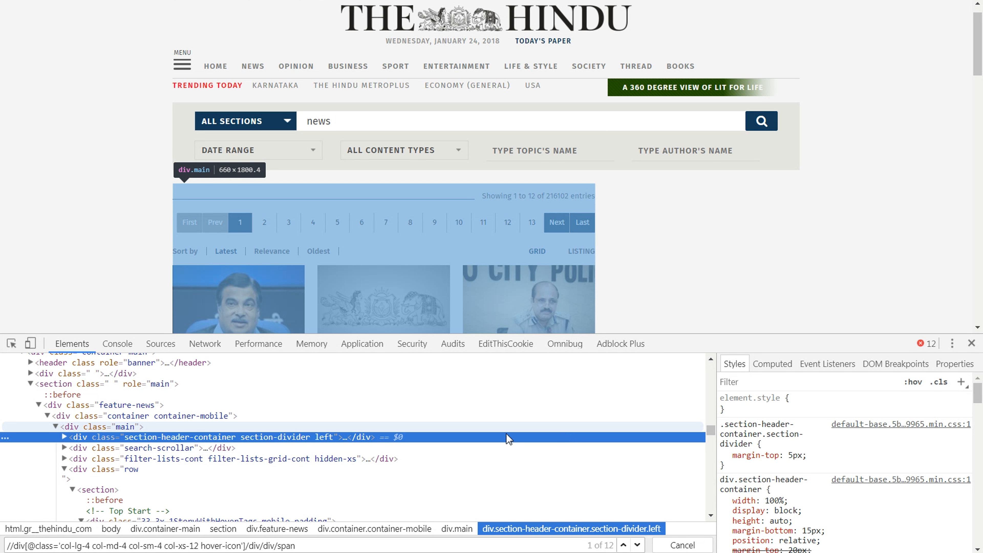
{"action": "left_click", "coordinate": [65, 437]}
{"action": "left_click", "coordinate": [71, 459]}
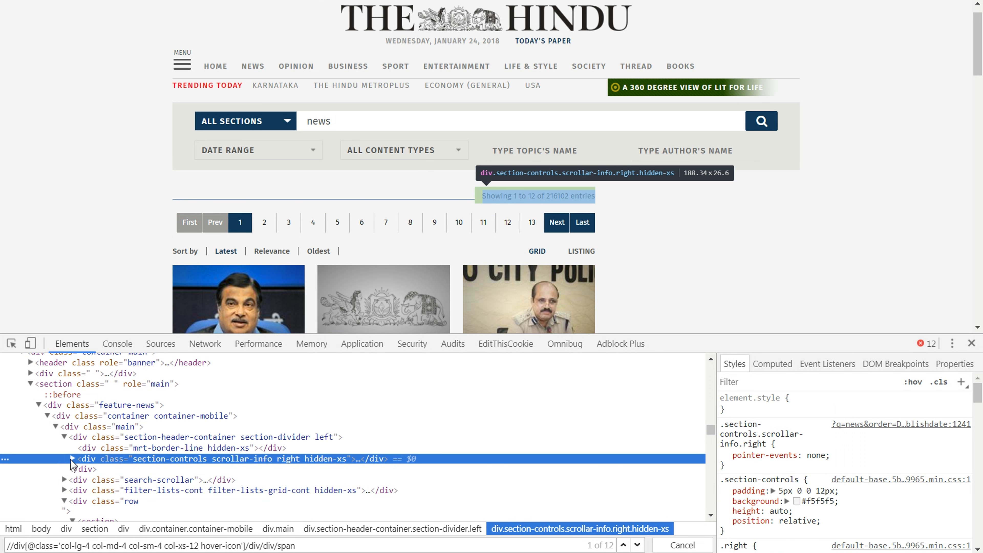
{"action": "left_click", "coordinate": [72, 459]}
{"action": "left_click", "coordinate": [81, 470]}
{"action": "left_click", "coordinate": [89, 480]}
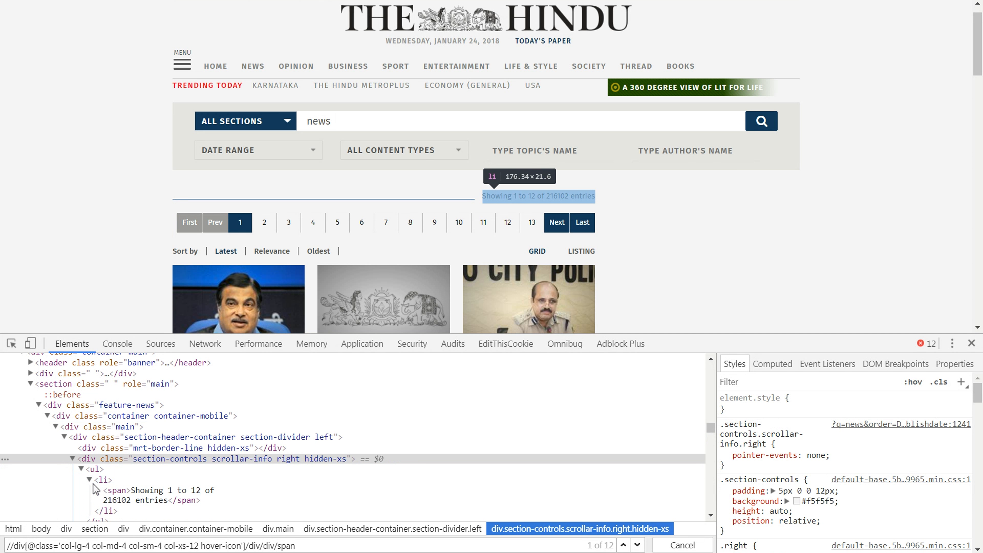
{"action": "scroll", "coordinate": [153, 484], "scroll_direction": "down", "scroll_amount": 2}
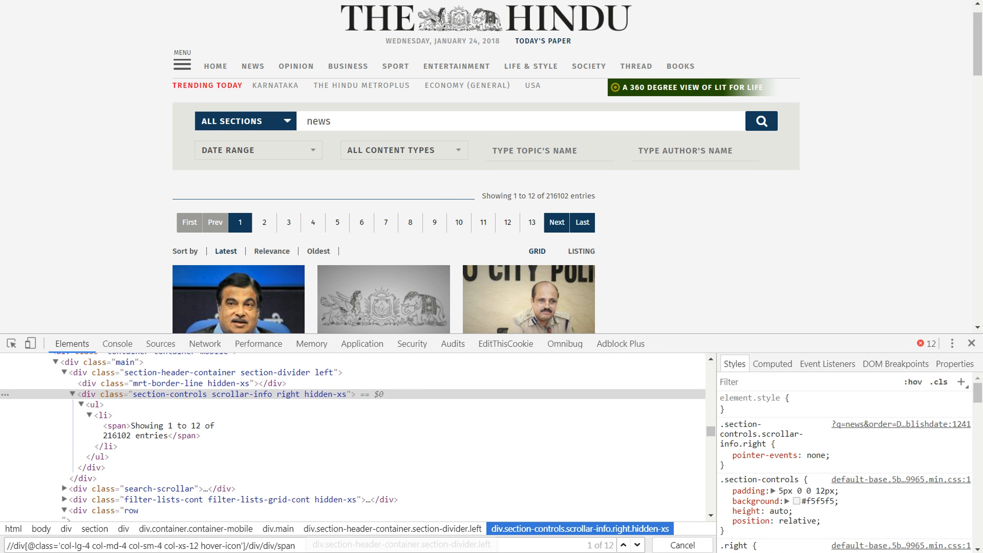
Search the page's elements with the XPath //section/div/div/div/div/div/ul/li/span.
{"action": "key", "text": "ctrl+f"}
{"action": "type", "text": "//section/div/div/div/div/div"}
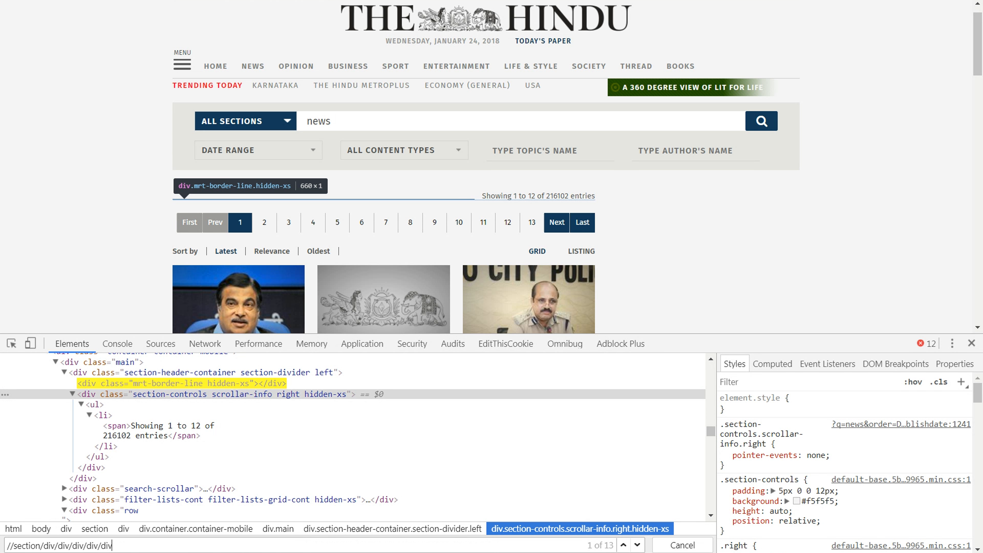
{"action": "type", "text": "/"}
{"action": "type", "text": "ul"}
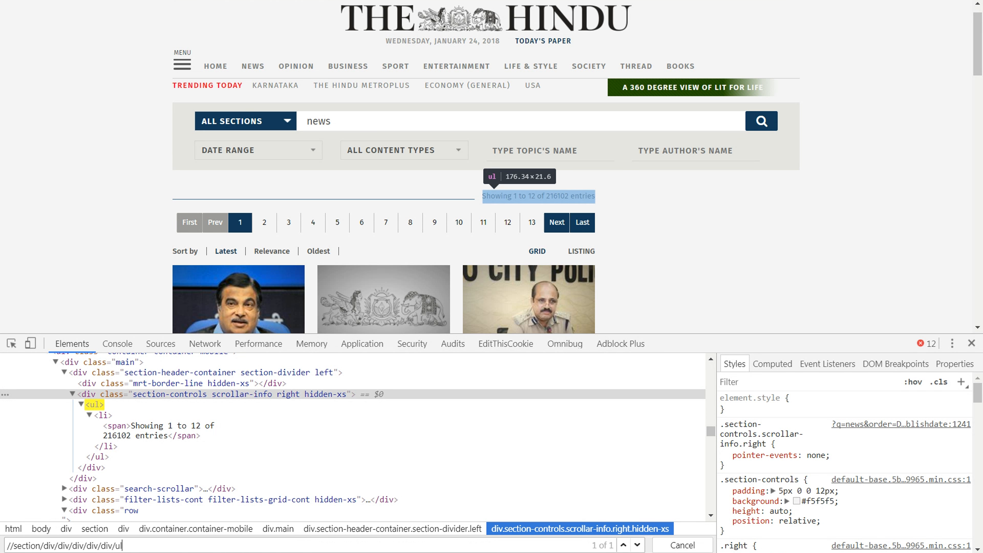
{"action": "type", "text": "/li/span"}
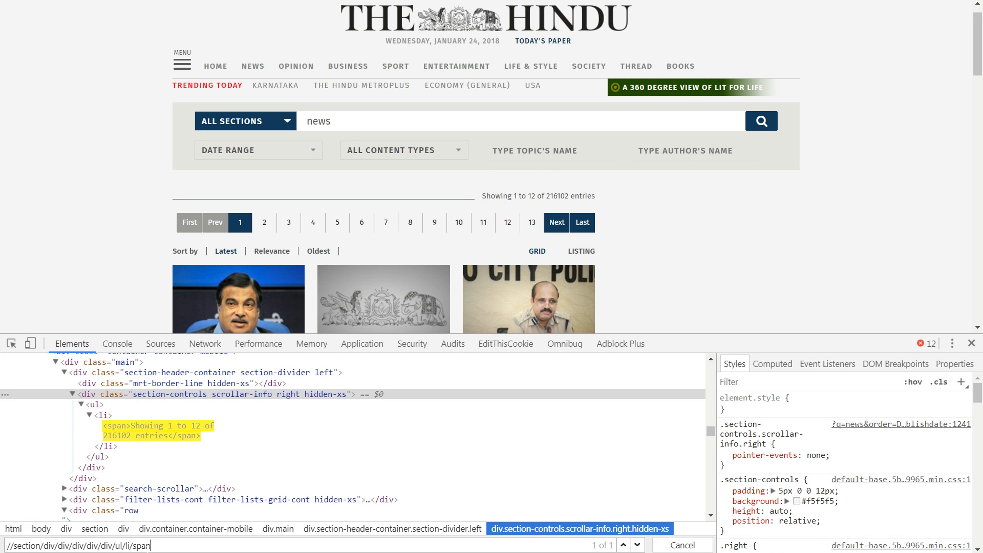
In Watson Explorer, set the parser's total-results to normalize-space(substring-before(substring-after(normalize-space(//section/div/div/div/div/div/ul/li/span), 'of'),'entries')) and save.
{"action": "left_click_drag", "start_coordinate": [151, 545], "coordinate": [18, 546]}
{"action": "left_click_drag", "start_coordinate": [17, 546], "coordinate": [7, 546]}
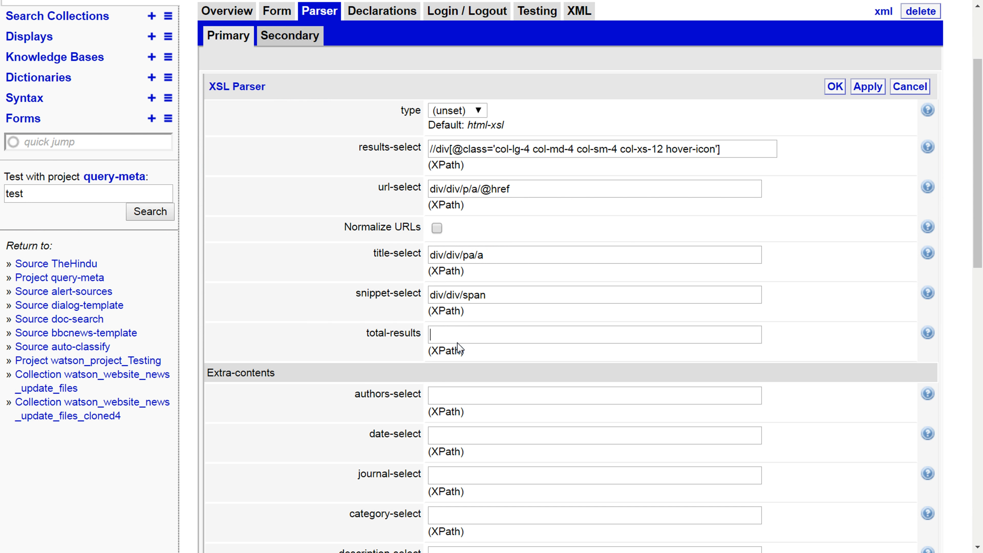
{"action": "key", "text": "ctrl+v"}
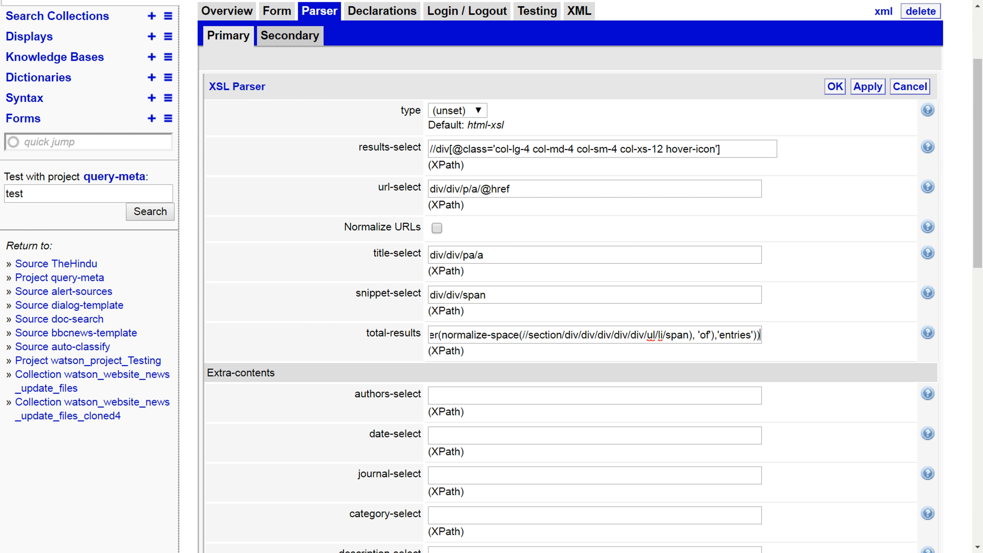
{"action": "left_click_drag", "start_coordinate": [522, 335], "coordinate": [746, 335]}
{"action": "left_click", "coordinate": [710, 335]}
{"action": "left_click_drag", "start_coordinate": [498, 335], "coordinate": [417, 336]}
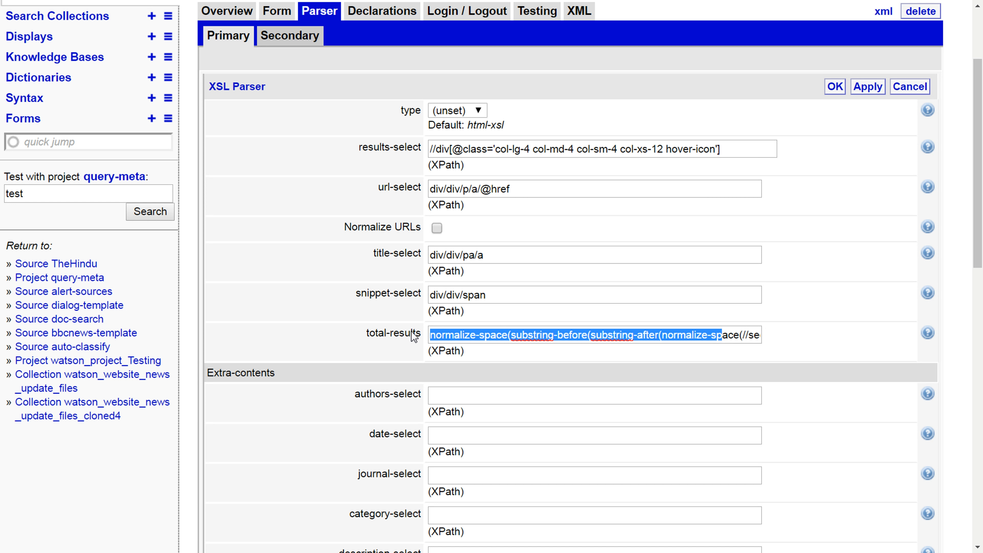
{"action": "left_click", "coordinate": [835, 87]}
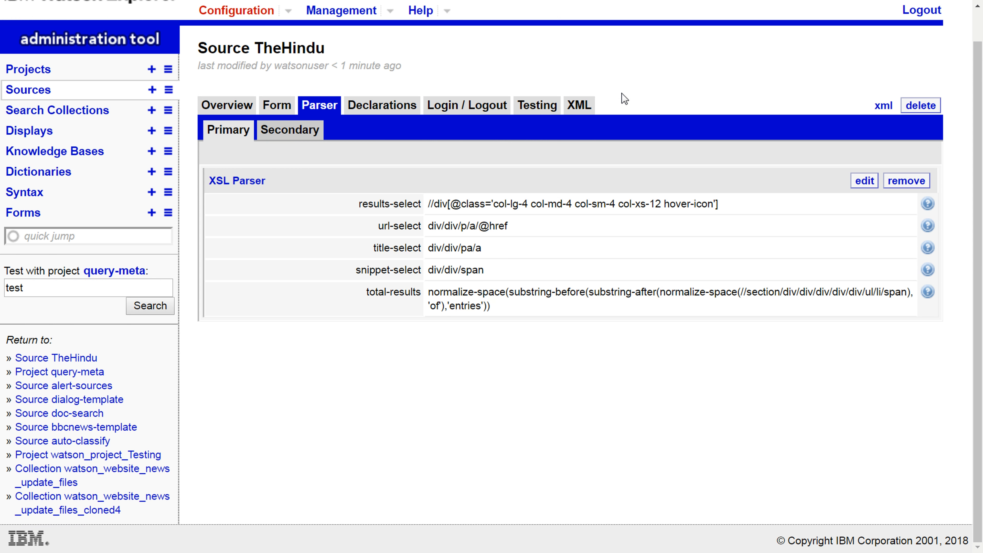
Repeat the test search for "news" and check the result total and the queried source's details.
{"action": "scroll", "coordinate": [635, 117], "scroll_direction": "up", "scroll_amount": 2}
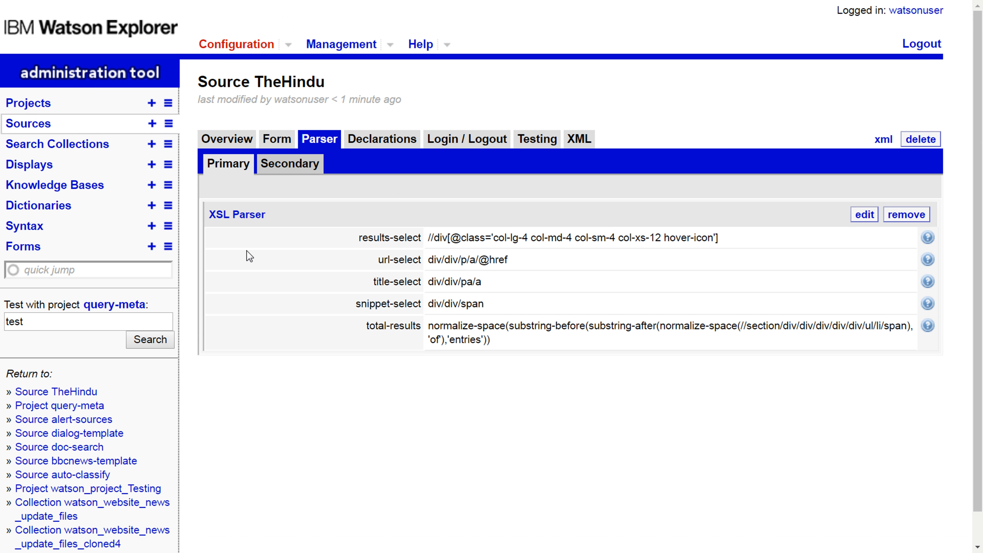
{"action": "double_click", "coordinate": [42, 321]}
{"action": "type", "text": "news"}
{"action": "left_click", "coordinate": [142, 342]}
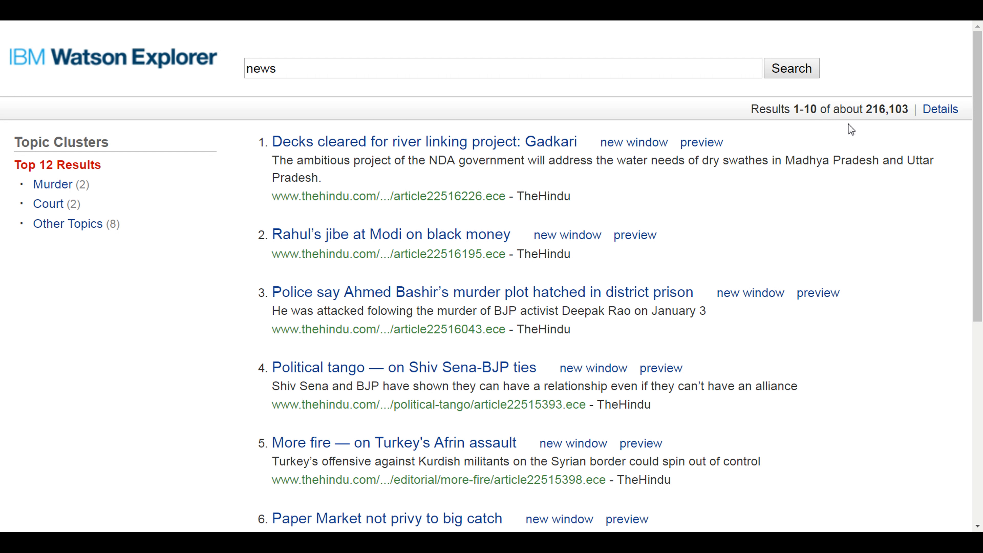
{"action": "left_click_drag", "start_coordinate": [748, 109], "coordinate": [929, 115]}
{"action": "left_click", "coordinate": [929, 115]}
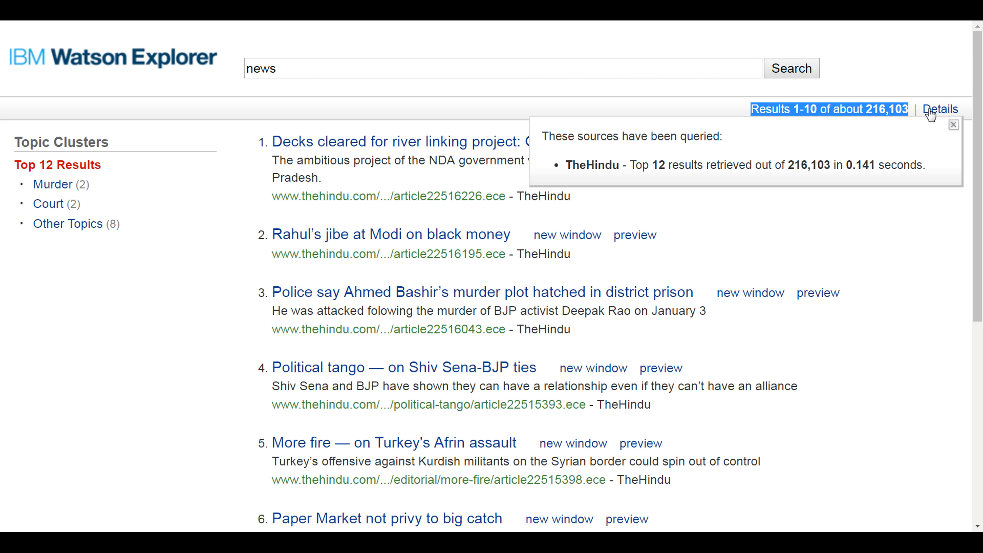
{"action": "left_click", "coordinate": [906, 89]}
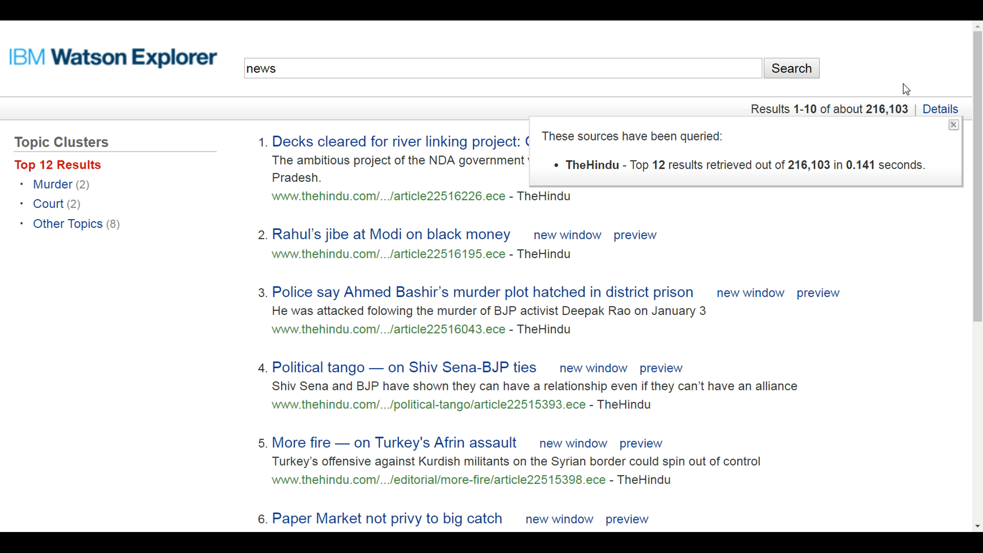
{"action": "left_click", "coordinate": [954, 126]}
Browse the listed test results and go to page 2.
{"action": "scroll", "coordinate": [511, 313], "scroll_direction": "down", "scroll_amount": 5}
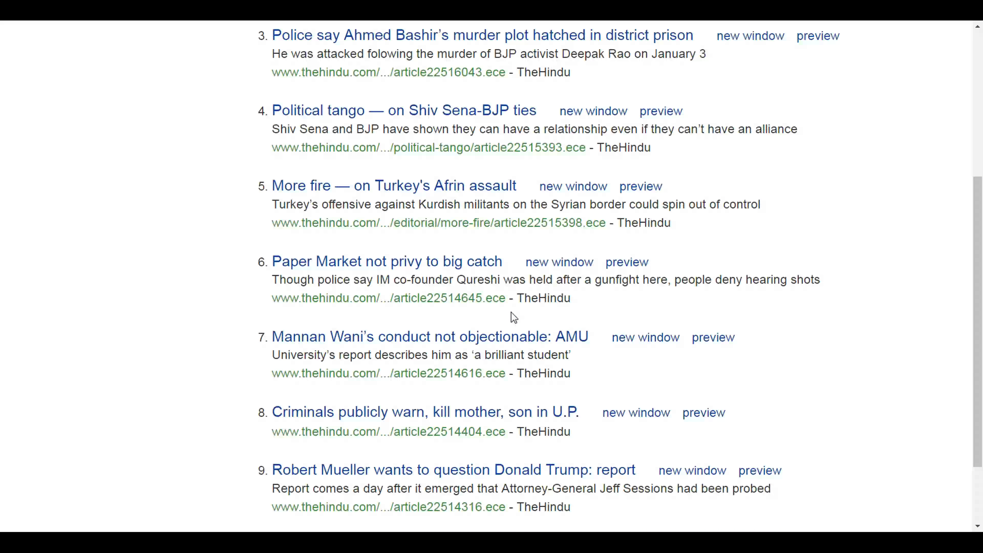
{"action": "scroll", "coordinate": [512, 312], "scroll_direction": "down", "scroll_amount": 2}
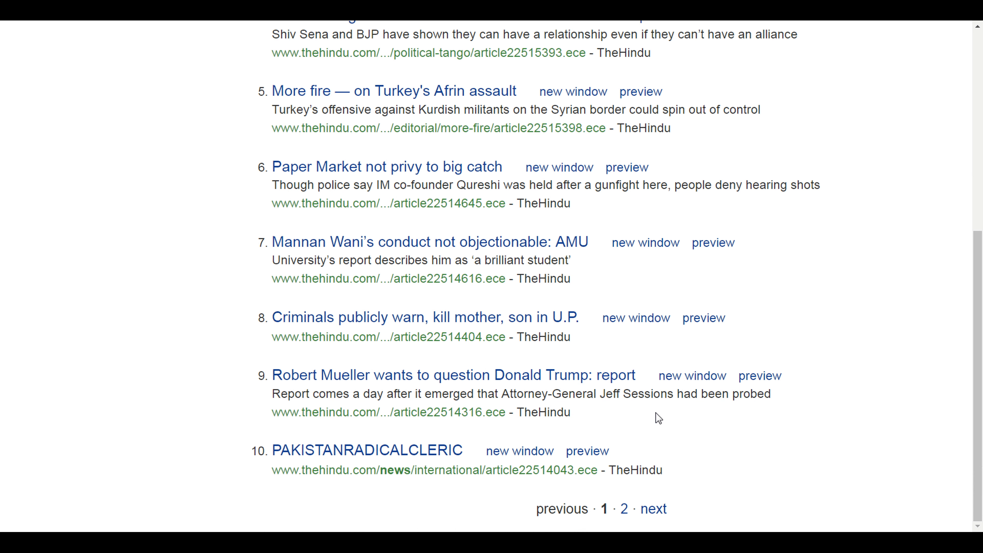
{"action": "left_click", "coordinate": [625, 510]}
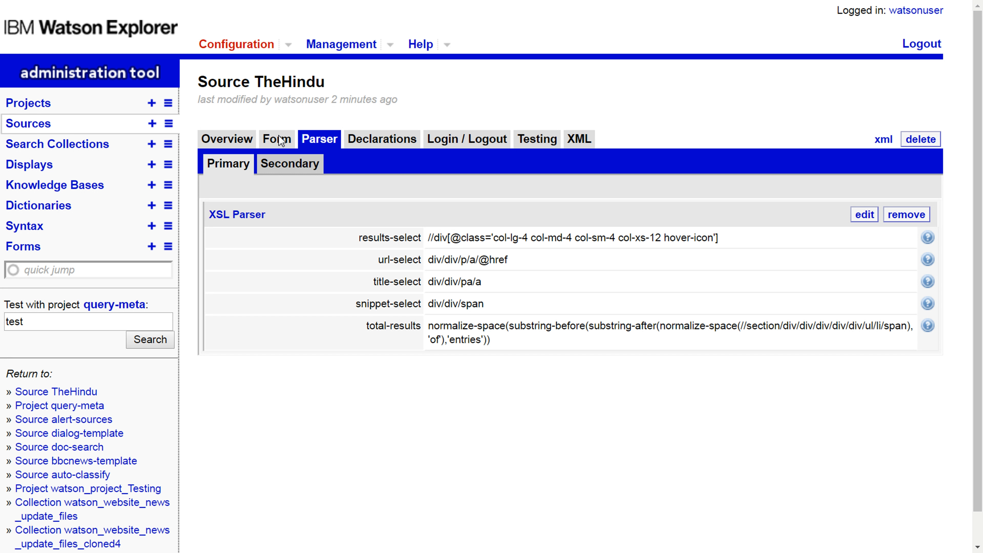
Open the TheHindu source's standard form for editing and set its 'Per' Parameter to 12.
{"action": "left_click", "coordinate": [281, 141]}
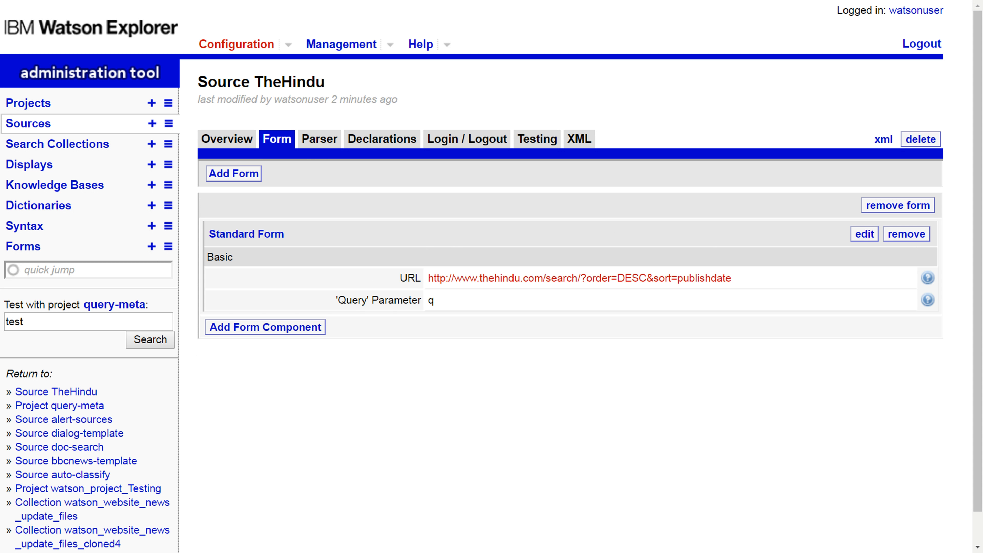
{"action": "left_click", "coordinate": [862, 234]}
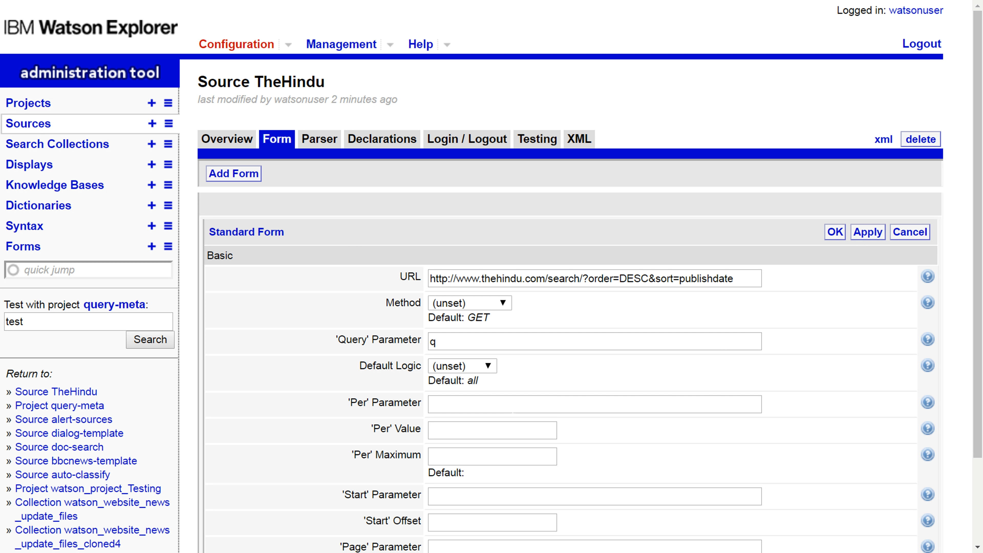
{"action": "left_click", "coordinate": [513, 407]}
{"action": "type", "text": "12"}
Set the form's 'Page' Parameter to page and 'Page' Offset to 1, and save the standard form.
{"action": "scroll", "coordinate": [462, 449], "scroll_direction": "down", "scroll_amount": 3}
{"action": "left_click", "coordinate": [460, 450]}
{"action": "type", "text": "page"}
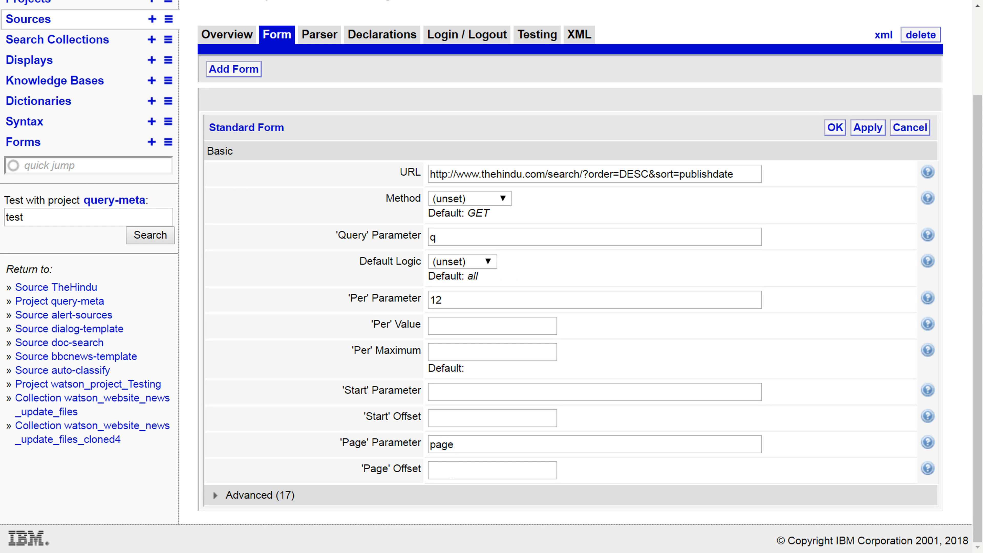
{"action": "key", "text": "Tab"}
{"action": "type", "text": "1"}
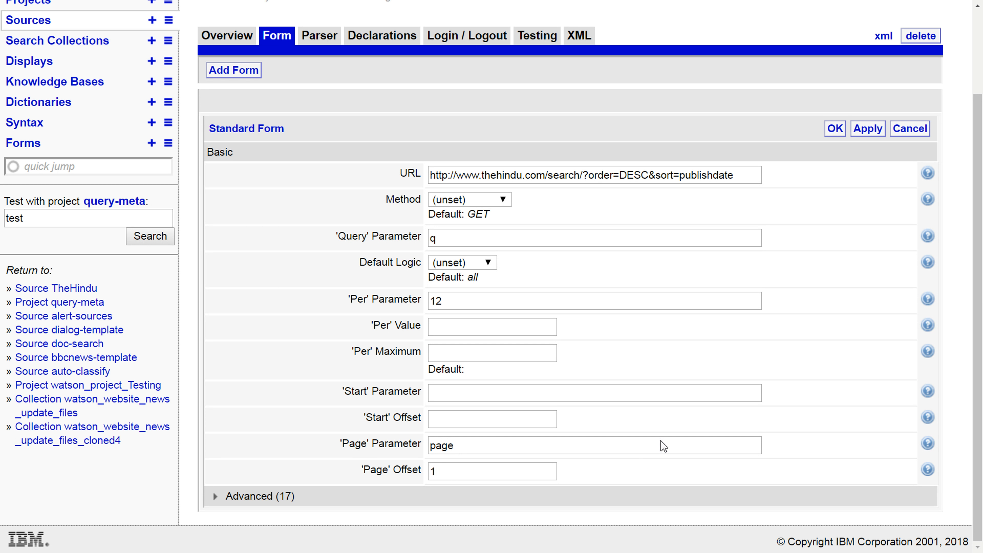
{"action": "scroll", "coordinate": [661, 446], "scroll_direction": "up", "scroll_amount": 3}
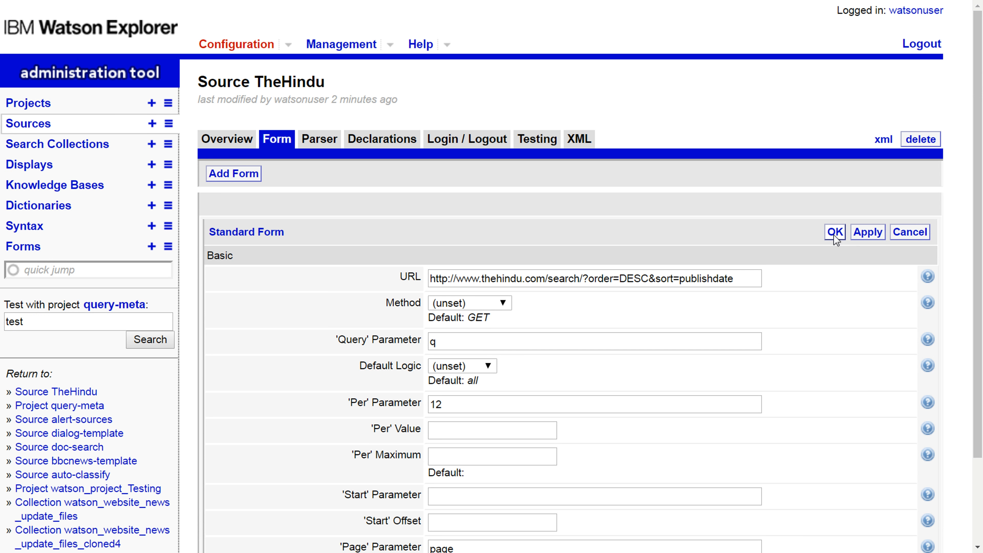
{"action": "left_click", "coordinate": [835, 232]}
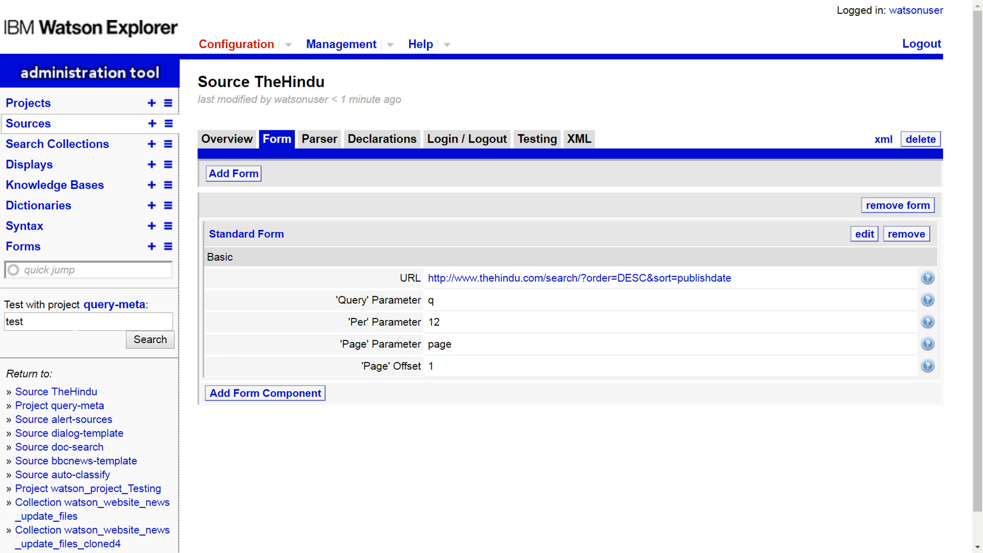
Run a test search for "news" in query-meta, browse the listed results and check page 2.
{"action": "double_click", "coordinate": [14, 321]}
{"action": "type", "text": "news"}
{"action": "left_click", "coordinate": [140, 344]}
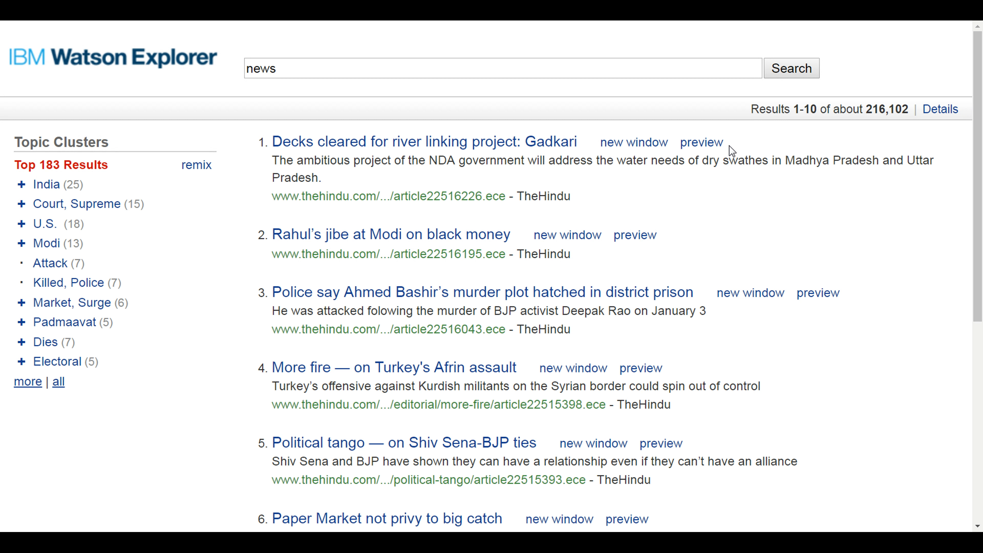
{"action": "scroll", "coordinate": [726, 164], "scroll_direction": "down", "scroll_amount": 8}
{"action": "scroll", "coordinate": [726, 164], "scroll_direction": "down", "scroll_amount": 1}
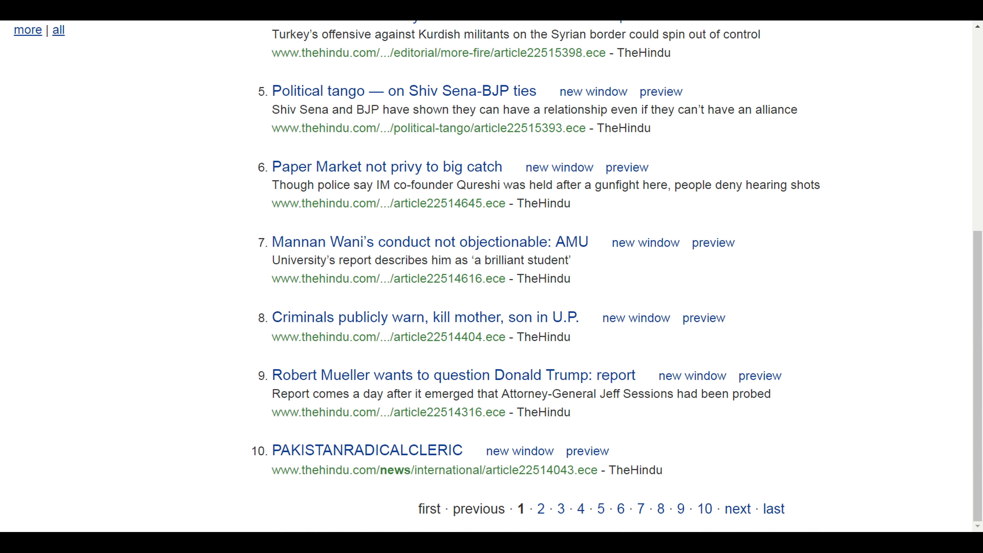
{"action": "left_click", "coordinate": [542, 510]}
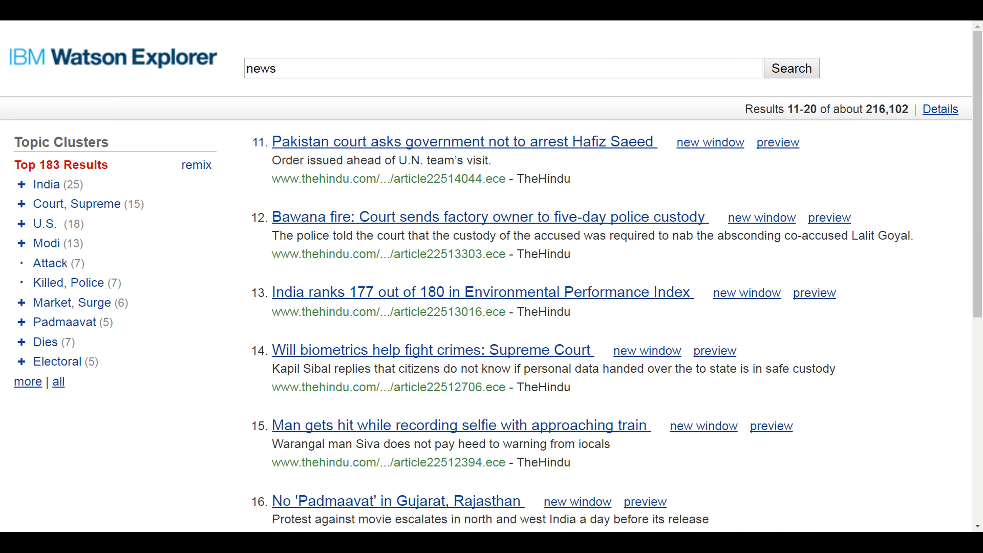
{"action": "scroll", "coordinate": [581, 440], "scroll_direction": "down", "scroll_amount": 8}
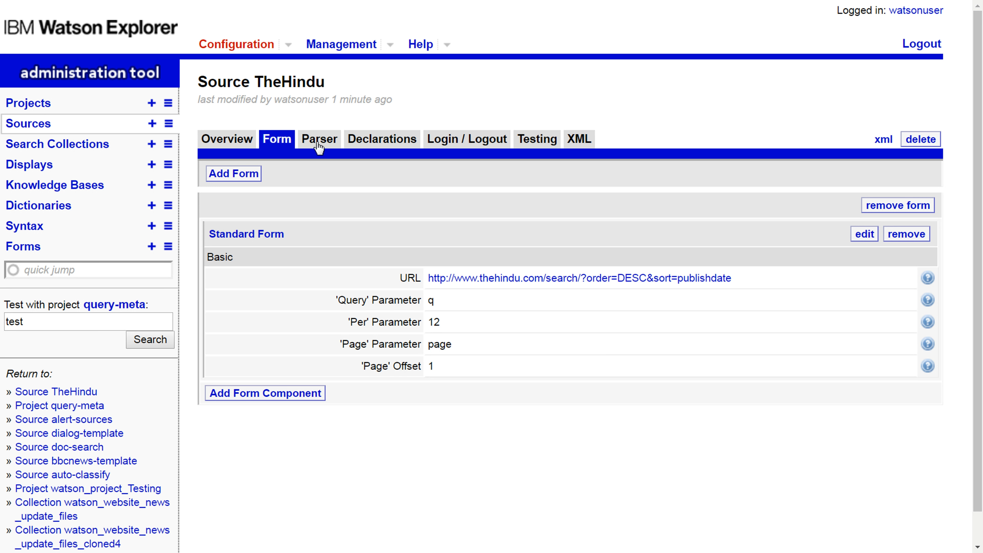
Replace the TheHindu source's primary XSL Parser with a new Free XSL parser component.
{"action": "left_click", "coordinate": [317, 142]}
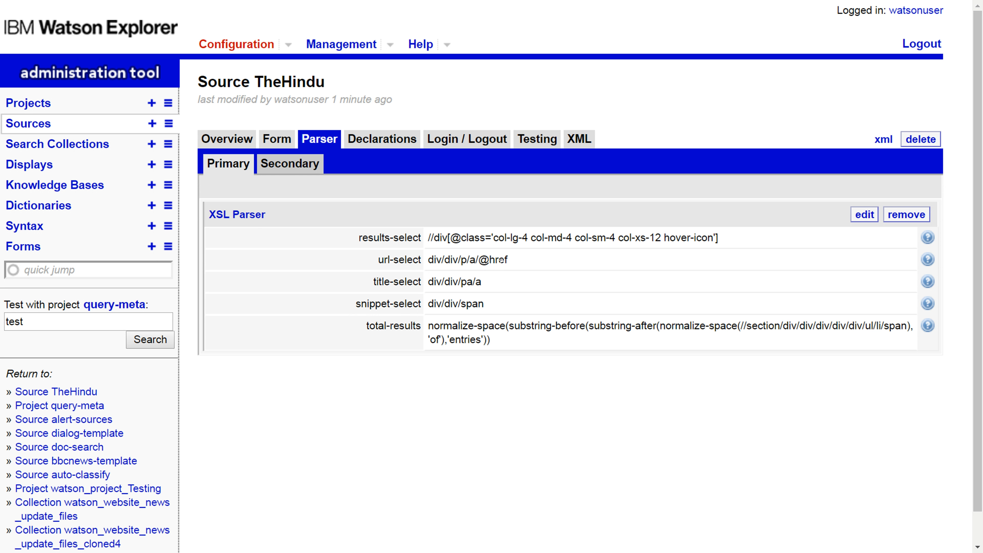
{"action": "left_click", "coordinate": [894, 215]}
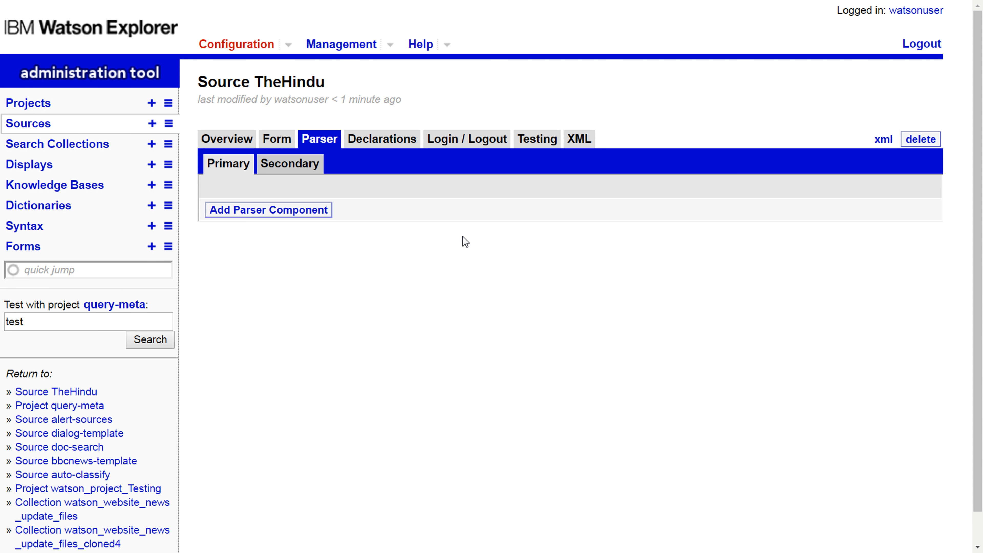
{"action": "left_click", "coordinate": [314, 218]}
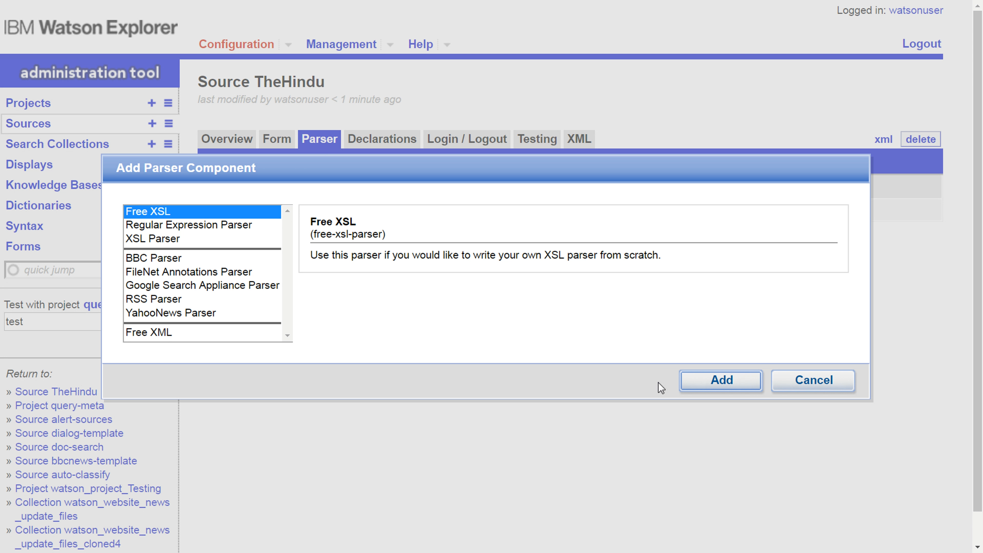
{"action": "left_click", "coordinate": [727, 383]}
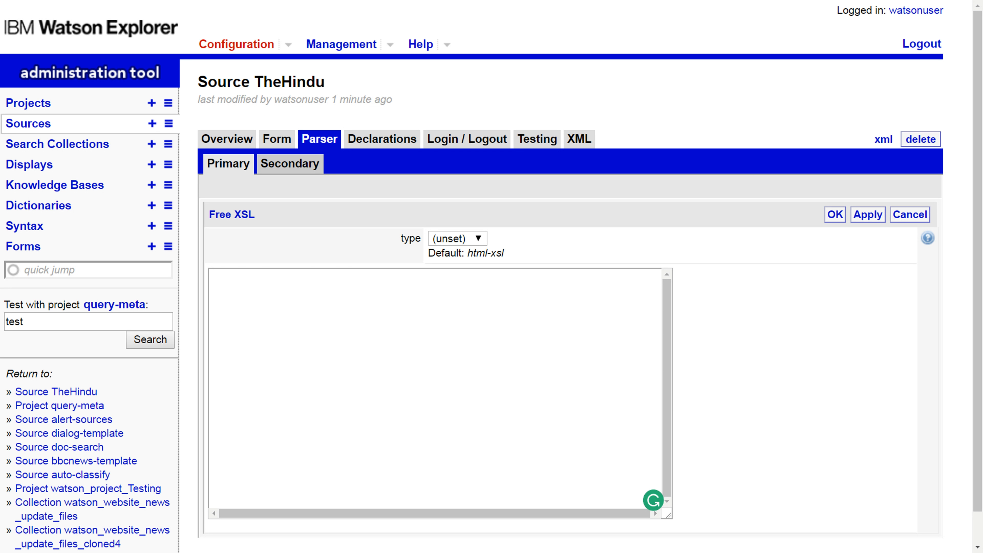
{"action": "type", "text": "<xsl:template match=\"/\"> <scope> <xsl:variable name=\"tr\" select=\"\" /> <attribute name=\"total-results\" value=\"{viv:replace($tr,',','')}\" /> <xsl:apply-templates select=\"\" mode=\"results\" /> </scope> </xsl:template> <xsl:template match=\"div\" mode=\"results\"> <xsl:variable name=\"title\" select=\"\" /> <xsl:variable name=\"url\" select=\"\" /> <xsl:variable name=\"snippet\" select=\"\" /> <document url=\"{$url}\"> <content name=\"title\" output-action=\"bold\" weight=\"3\"> <xsl:value-of select=\"$title\" /> </content> <content name=\"snippet\" output-action=\"bold\"> <xsl:value-of select=\"$snippet\" /> </content> </document> </xsl:template>"}
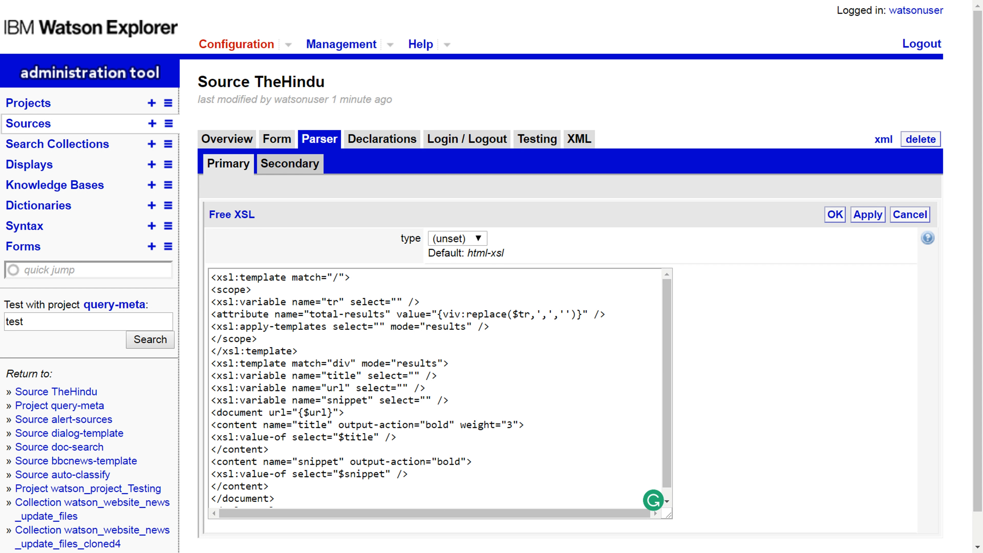
{"action": "left_click", "coordinate": [379, 327]}
{"action": "type", "text": "//div[@class='col-lg-4 col-md-4 col-sm-4 col-xs-12 hover-icon']"}
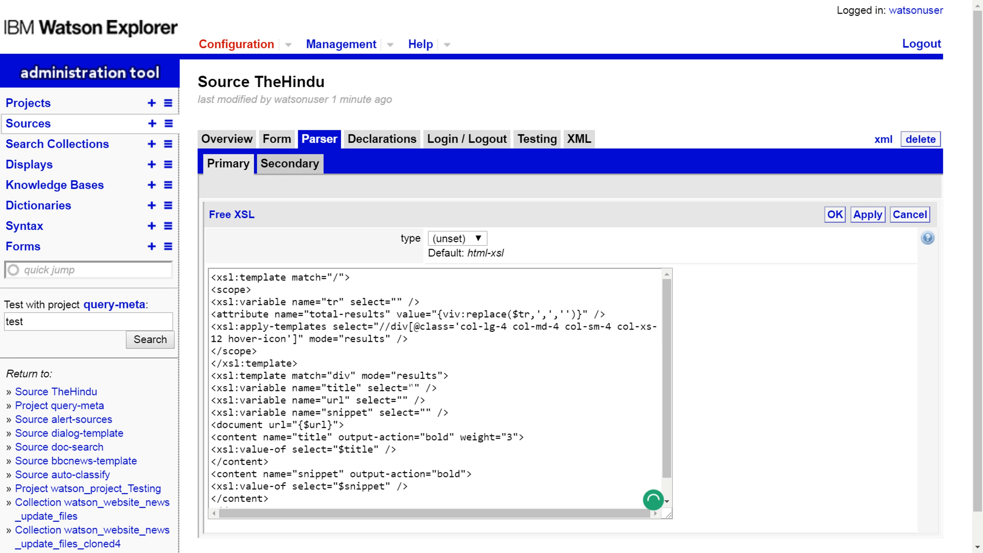
Set the title variable's select expression to div/div/p/a in the results template.
{"action": "left_click", "coordinate": [413, 387]}
{"action": "type", "text": "div/d"}
{"action": "type", "text": "v/p/a"}
{"action": "key", "text": "shift+Left"}
{"action": "key", "text": "shift+Left"}
{"action": "key", "text": "shift+Left"}
{"action": "key", "text": "shift+Left"}
{"action": "key", "text": "shift+Left"}
{"action": "key", "text": "shift+Left"}
{"action": "key", "text": "shift+Left"}
{"action": "key", "text": "shift+Left"}
{"action": "key", "text": "shift+Left"}
{"action": "key", "text": "shift+Left"}
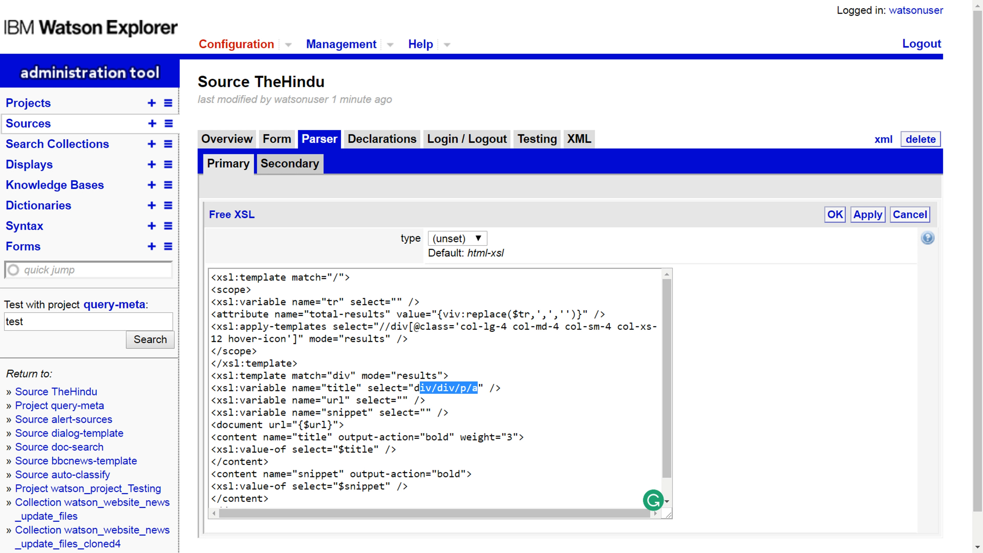
{"action": "key", "text": "shift+Left"}
{"action": "key", "text": "ctrl+c"}
{"action": "key", "text": "Down"}
{"action": "key", "text": "Left"}
{"action": "key", "text": "Left"}
{"action": "key", "text": "ctrl+v"}
{"action": "type", "text": "/"}
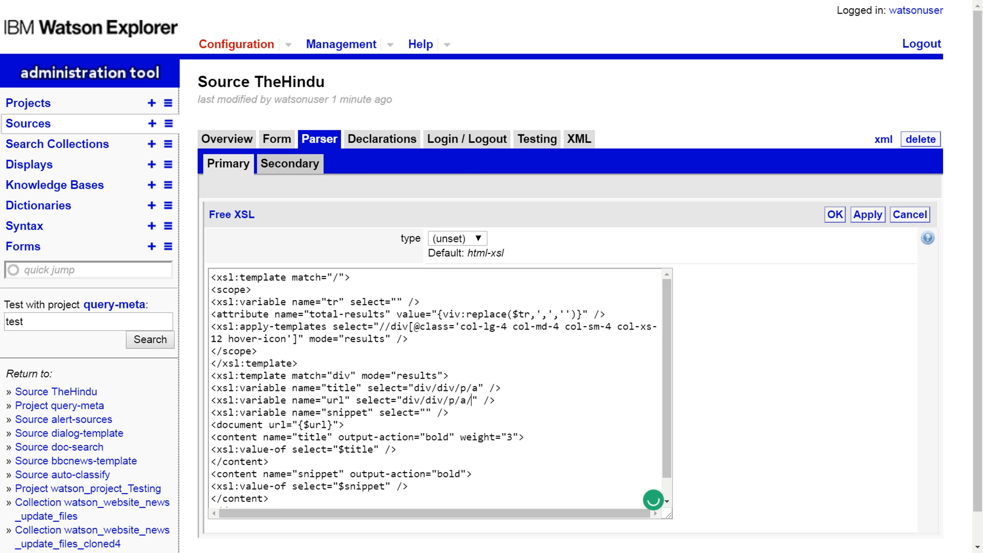
{"action": "type", "text": "@href"}
Set the snippet variable's select expression to div/div/span.
{"action": "key", "text": "Down"}
{"action": "key", "text": "Left"}
{"action": "key", "text": "Left"}
{"action": "key", "text": "Left"}
{"action": "key", "text": "Left"}
{"action": "type", "text": "div."}
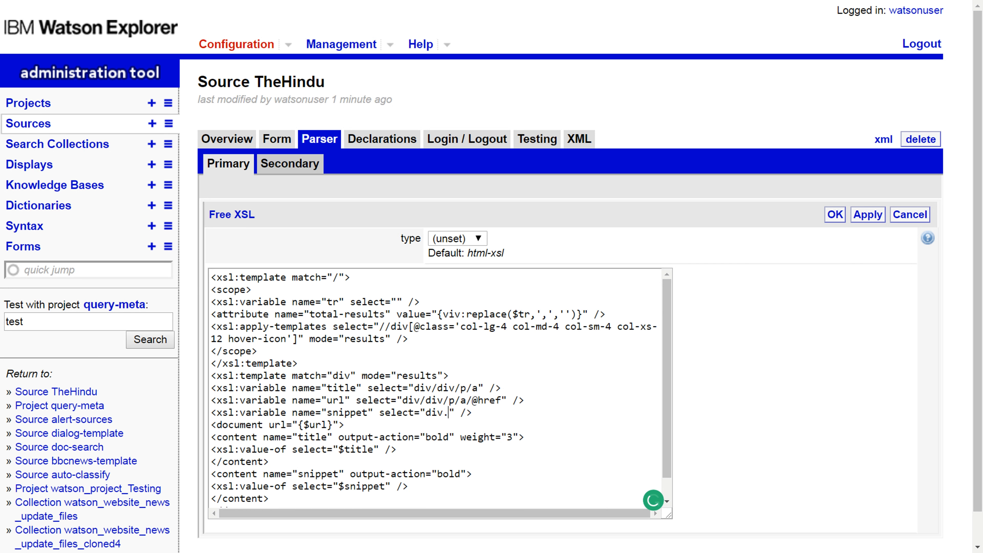
{"action": "key", "text": "BackSpace"}
{"action": "type", "text": "/div/span"}
Set the tr variable's select to normalize-space(substring-before(substring-after(normalize-space(//section/div/div/div/div/div/ul/li/span),'of'),'entries')) and save the Free XSL parser.
{"action": "scroll", "coordinate": [434, 387], "scroll_direction": "down", "scroll_amount": 1}
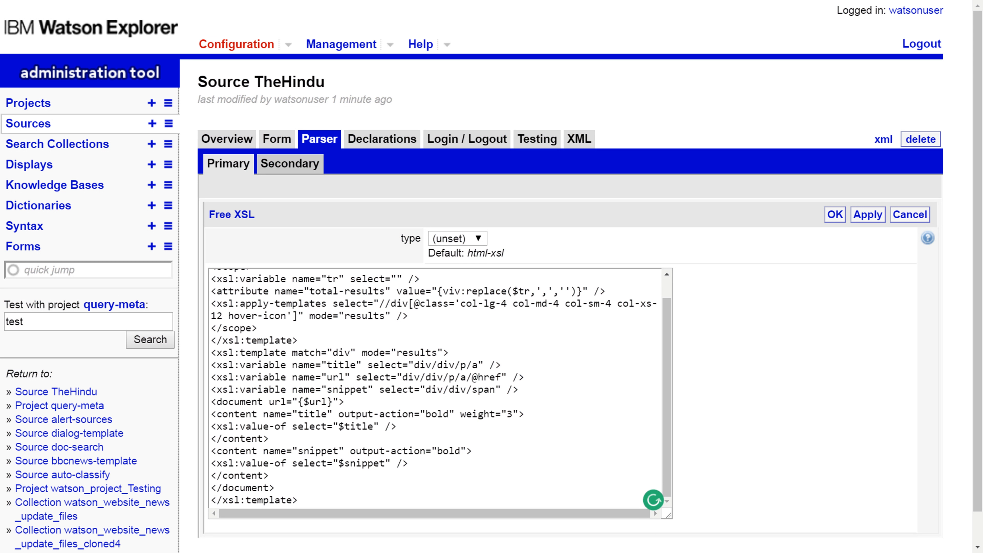
{"action": "scroll", "coordinate": [433, 387], "scroll_direction": "down", "scroll_amount": 1}
{"action": "scroll", "coordinate": [434, 388], "scroll_direction": "up", "scroll_amount": 1}
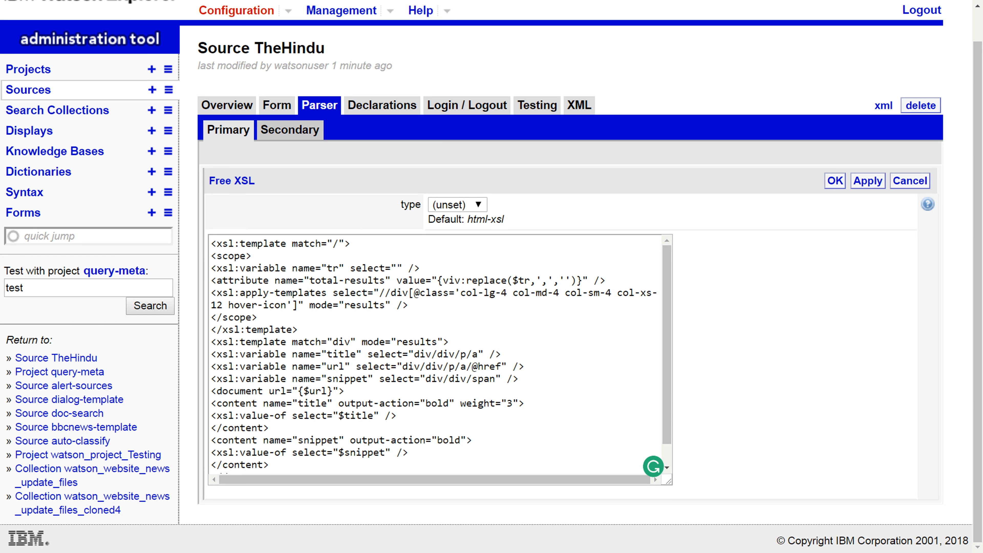
{"action": "type", "text": "normalize-space(substring-before(substring-after(normalize-space(//section/div/div/div/div/ul/li/span), 'of'),'entries'))"}
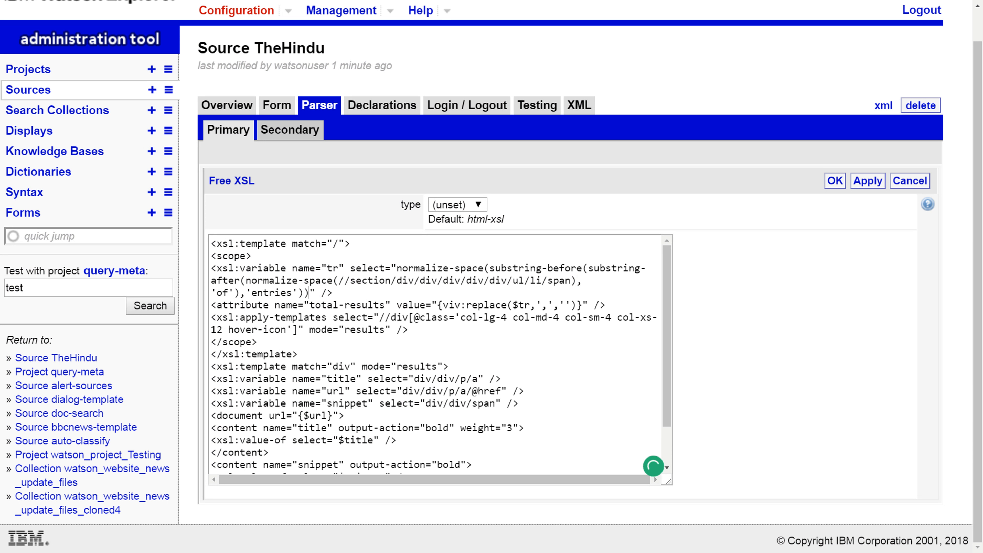
{"action": "left_click", "coordinate": [615, 342]}
{"action": "scroll", "coordinate": [615, 341], "scroll_direction": "down", "scroll_amount": 2}
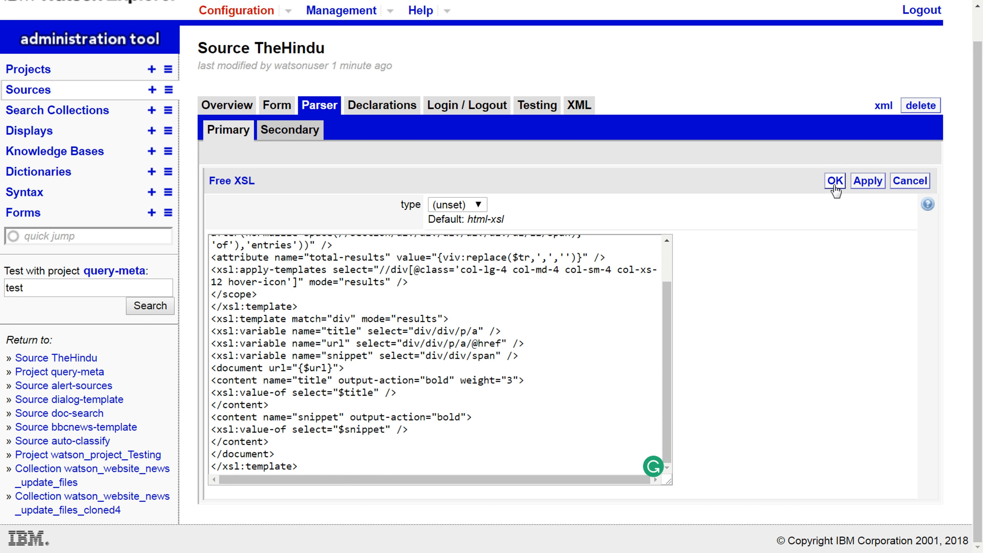
{"action": "scroll", "coordinate": [810, 276], "scroll_direction": "up", "scroll_amount": 1}
{"action": "left_click", "coordinate": [835, 215]}
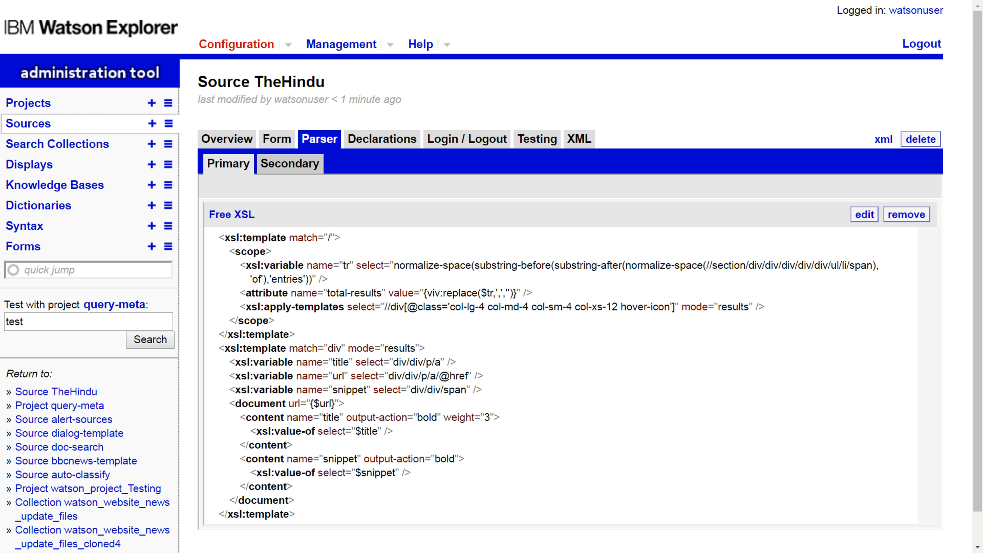
Test the Free XSL parser with a search for "news" and review the results on pages 1 and 2.
{"action": "double_click", "coordinate": [58, 322]}
{"action": "type", "text": "news"}
{"action": "left_click", "coordinate": [164, 342]}
{"action": "scroll", "coordinate": [724, 163], "scroll_direction": "down", "scroll_amount": 3}
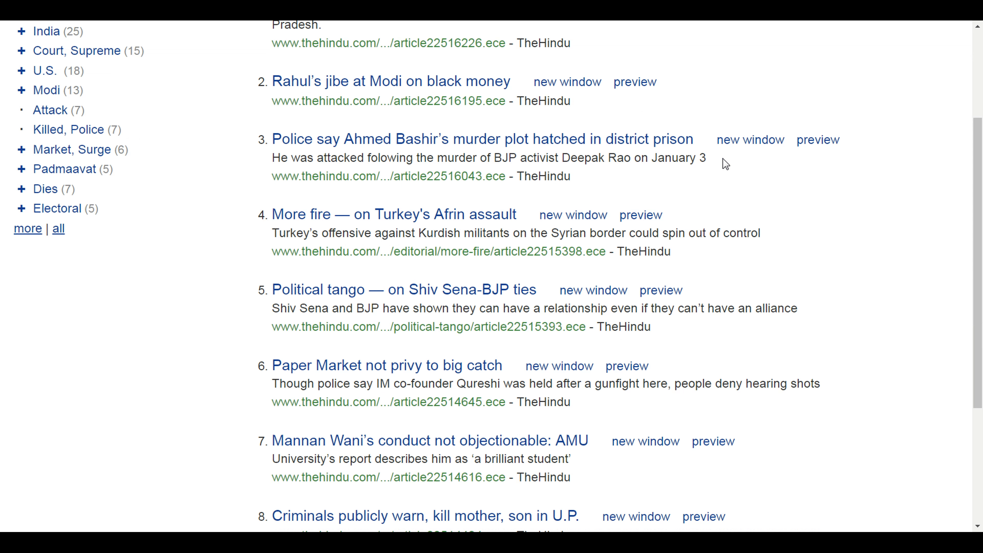
{"action": "scroll", "coordinate": [726, 164], "scroll_direction": "down", "scroll_amount": 5}
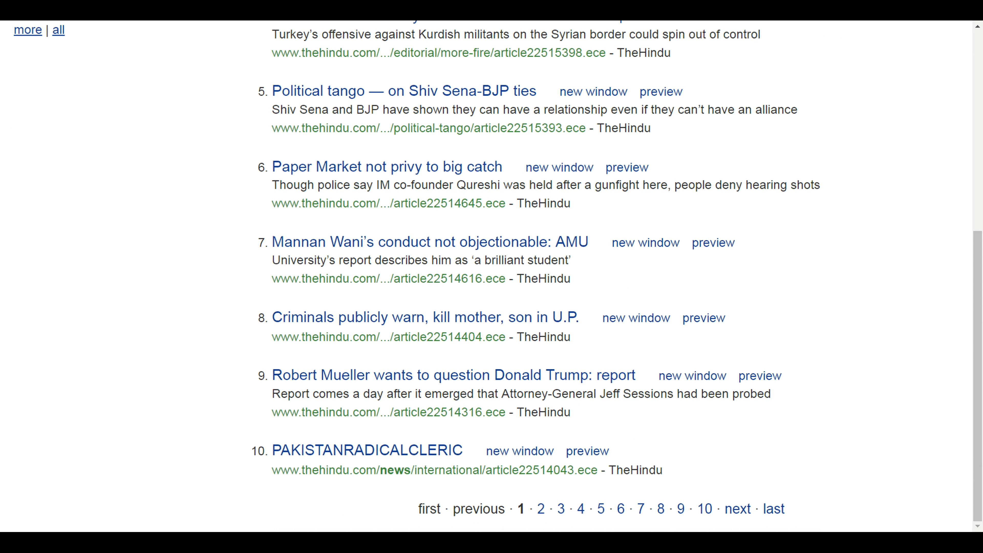
{"action": "left_click", "coordinate": [542, 512]}
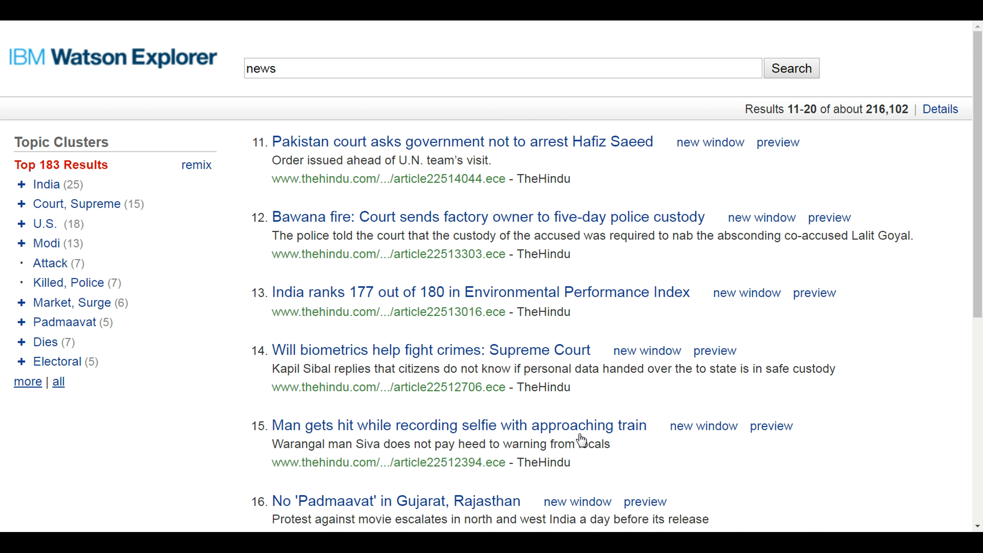
{"action": "scroll", "coordinate": [581, 440], "scroll_direction": "down", "scroll_amount": 7}
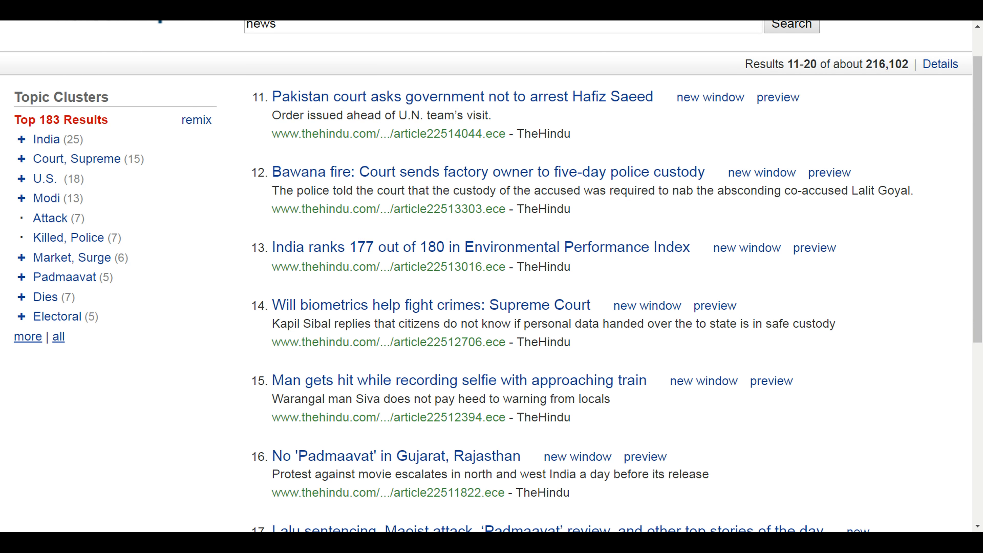
{"action": "scroll", "coordinate": [580, 422], "scroll_direction": "down", "scroll_amount": 1}
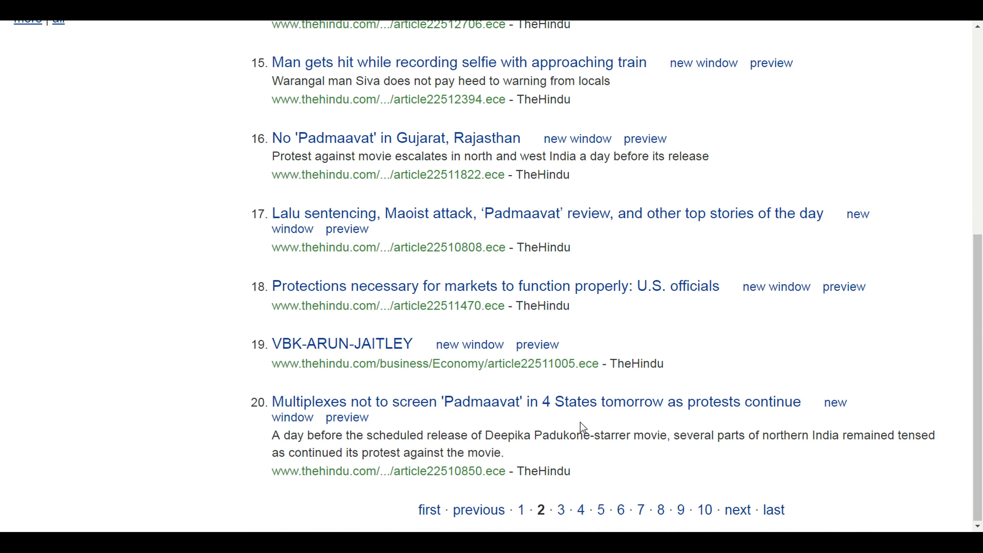
{"action": "scroll", "coordinate": [580, 422], "scroll_direction": "up", "scroll_amount": 5}
{"action": "scroll", "coordinate": [583, 427], "scroll_direction": "up", "scroll_amount": 4}
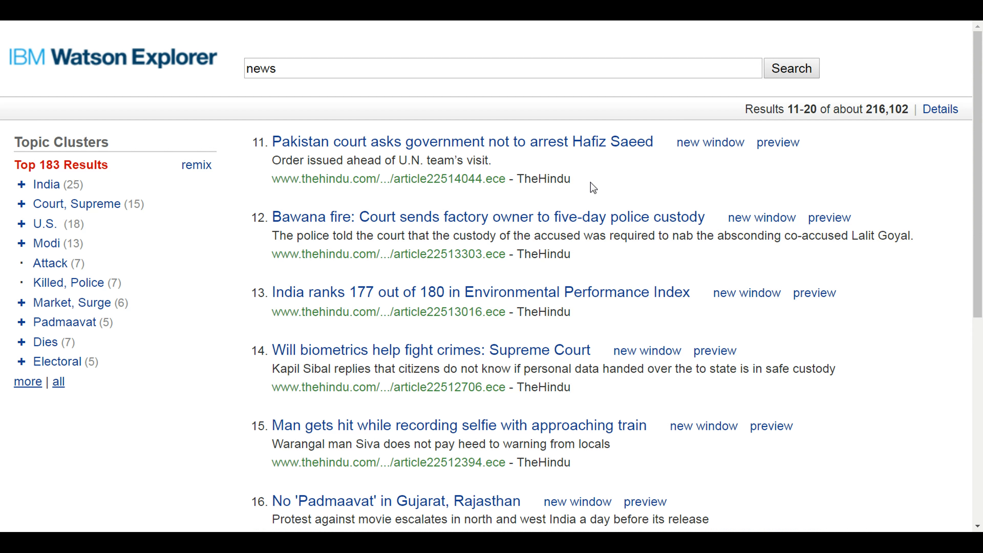
{"action": "left_click_drag", "start_coordinate": [566, 179], "coordinate": [521, 180]}
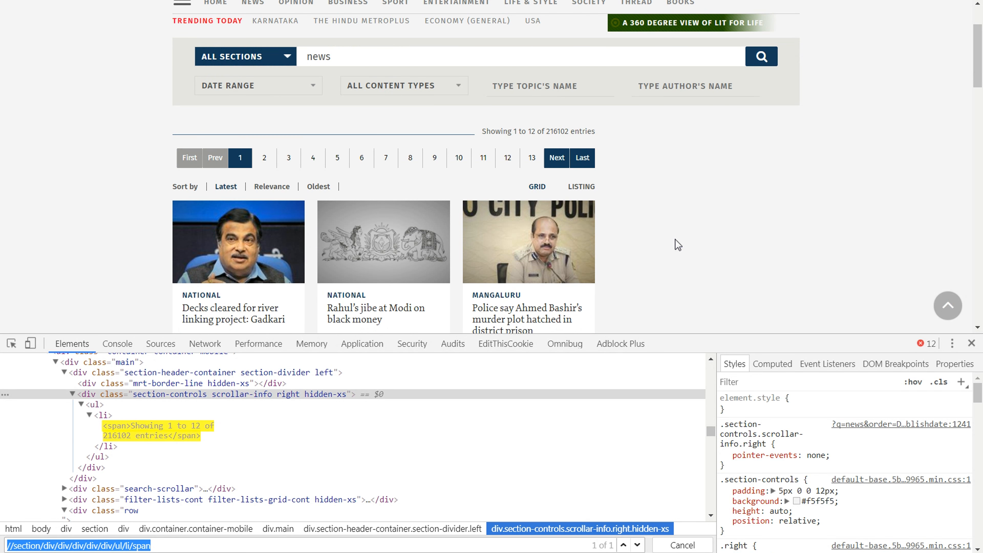
Switch to The Hindu's search page and inspect the Mangaluru section label on the third article card.
{"action": "scroll", "coordinate": [678, 243], "scroll_direction": "down", "scroll_amount": 2}
{"action": "mouse_move", "coordinate": [530, 151]}
{"action": "scroll", "coordinate": [503, 153], "scroll_direction": "down", "scroll_amount": 2}
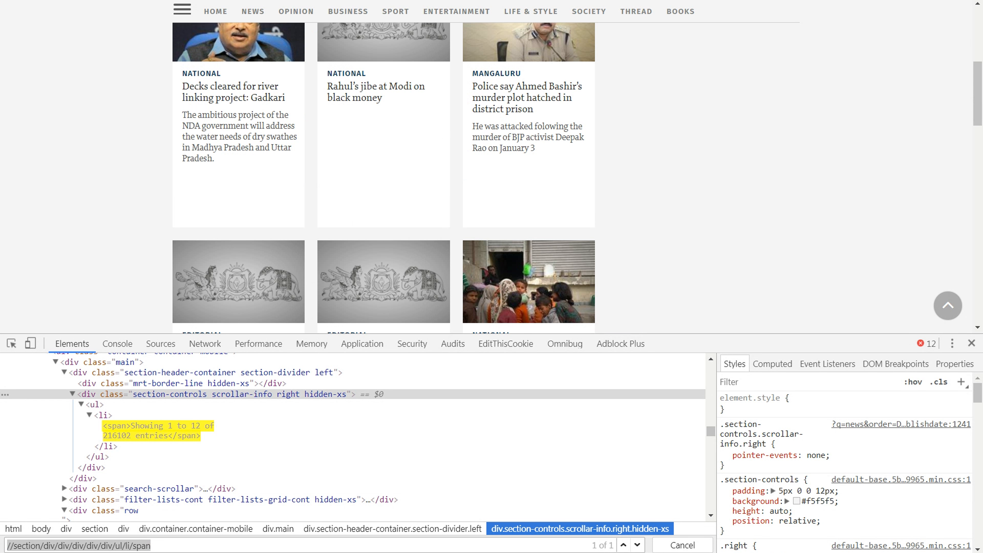
{"action": "right_click", "coordinate": [502, 72]}
{"action": "left_click", "coordinate": [531, 202]}
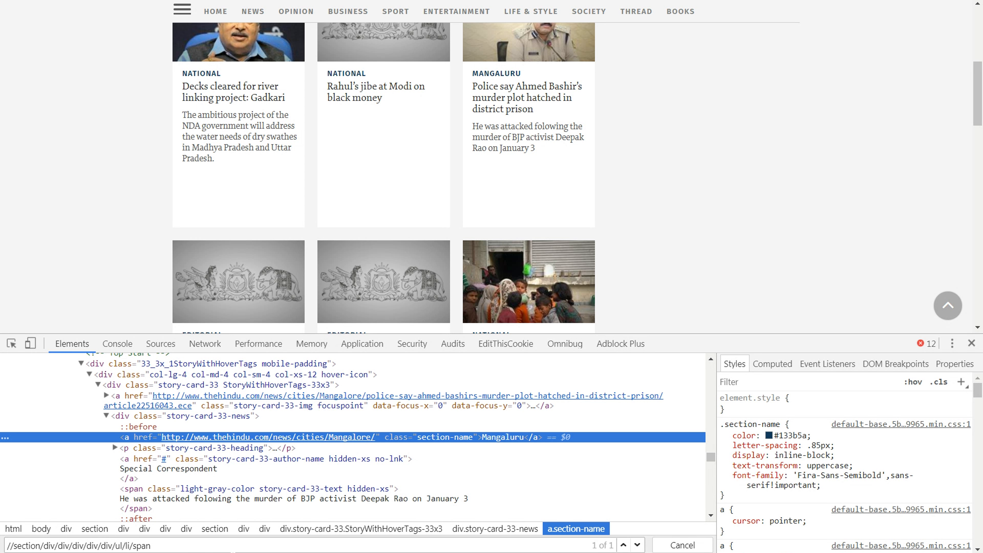
{"action": "key", "text": "BackSpace"}
{"action": "key", "text": "BackSpace"}
{"action": "key", "text": "BackSpace"}
{"action": "key", "text": "BackSpace"}
{"action": "key", "text": "BackSpace"}
{"action": "key", "text": "BackSpace"}
{"action": "key", "text": "BackSpace"}
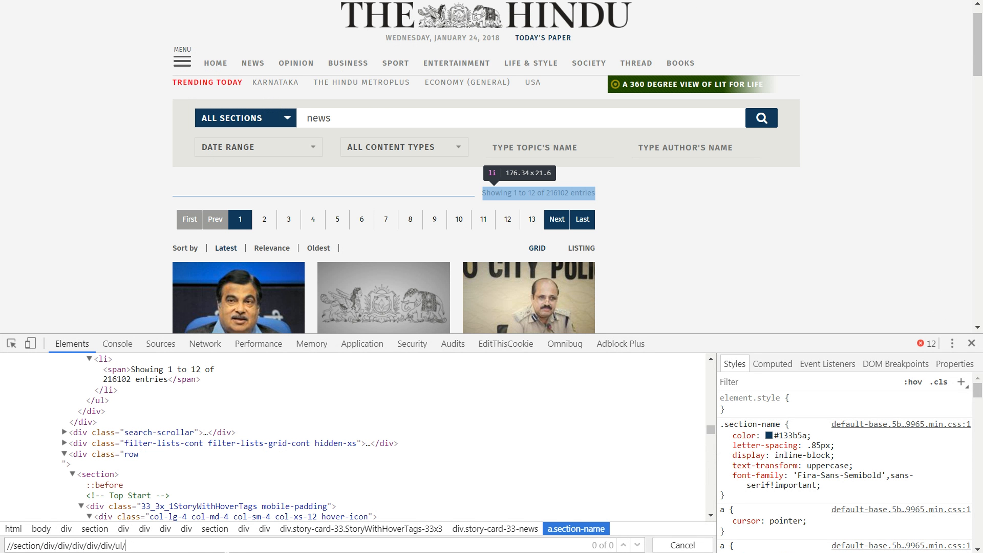
{"action": "key", "text": "ctrl+a"}
{"action": "type", "text": "//div[@class=]"}
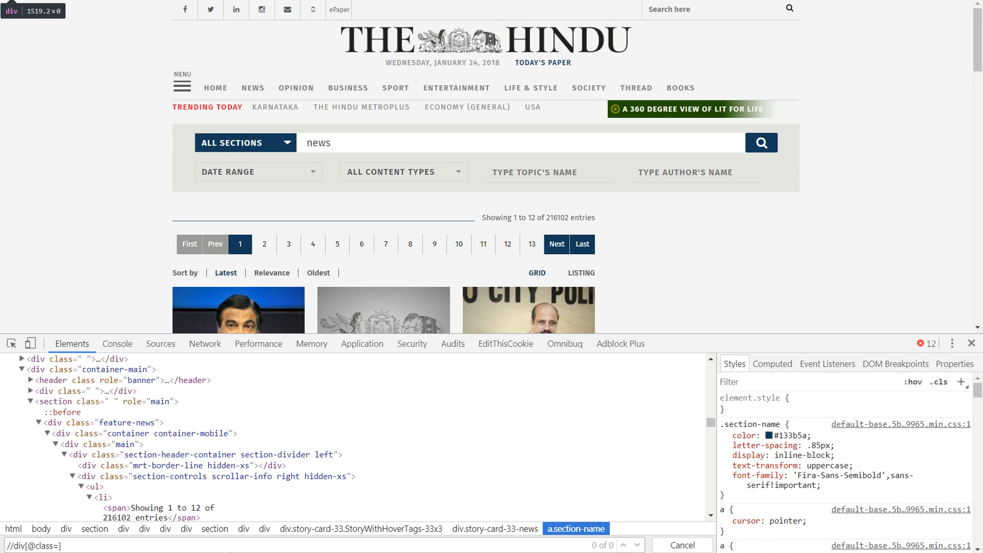
{"action": "type", "text": "'"}
{"action": "type", "text": "col-lg-4 col-md-4 col-sm-4 col-xs-12 hover-icon"}
{"action": "type", "text": "'"}
{"action": "key", "text": "Right"}
{"action": "type", "text": "/div/div"}
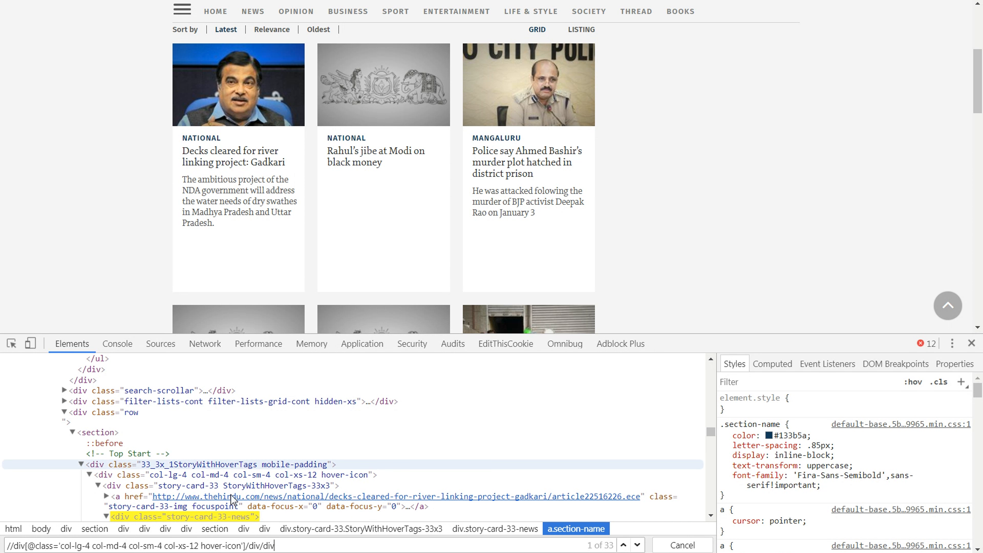
Open the matched story card div's HTML for editing and copy its class name story-card-33-news.
{"action": "left_click", "coordinate": [214, 517]}
{"action": "scroll", "coordinate": [214, 518], "scroll_direction": "down", "scroll_amount": 3}
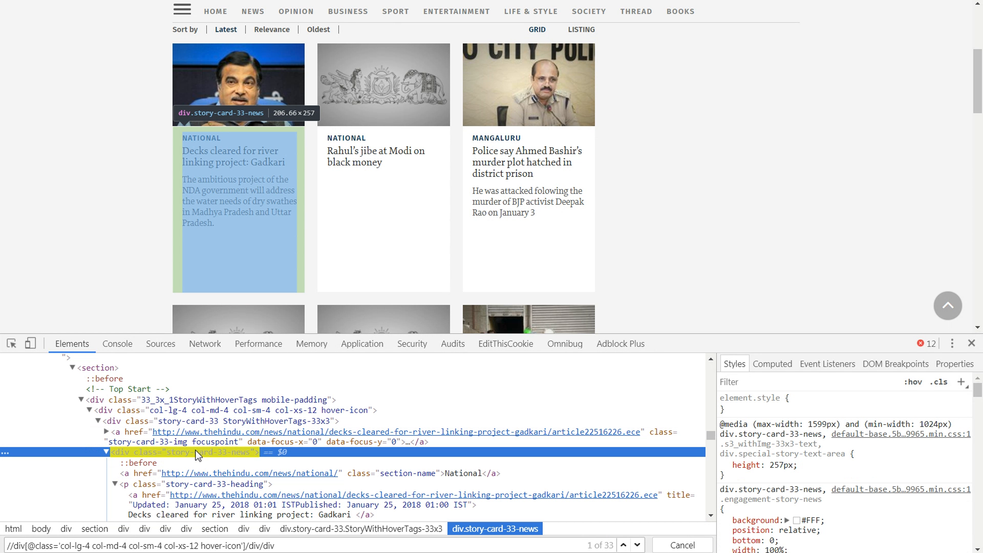
{"action": "key", "text": "F2"}
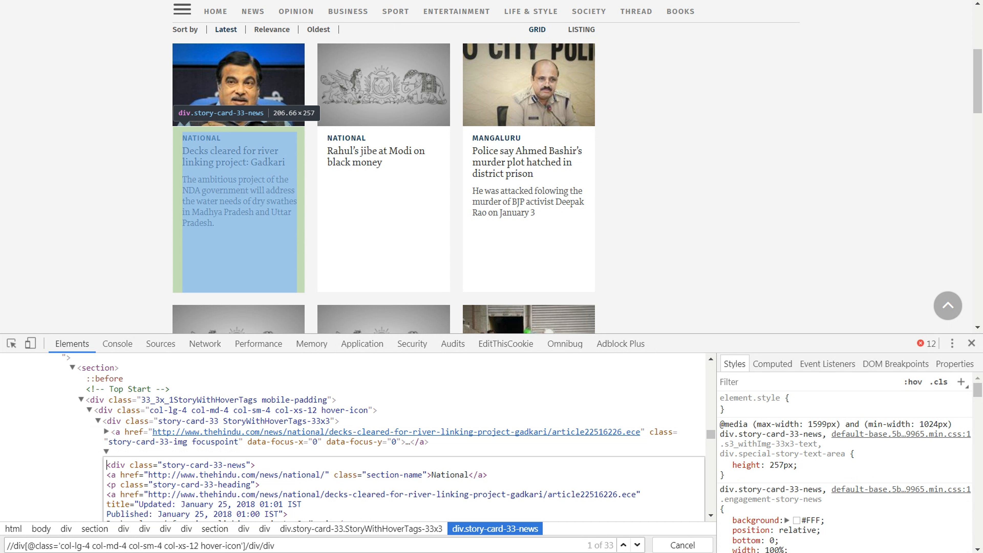
{"action": "left_click_drag", "start_coordinate": [162, 465], "coordinate": [245, 465]}
{"action": "key", "text": "ctrl+c"}
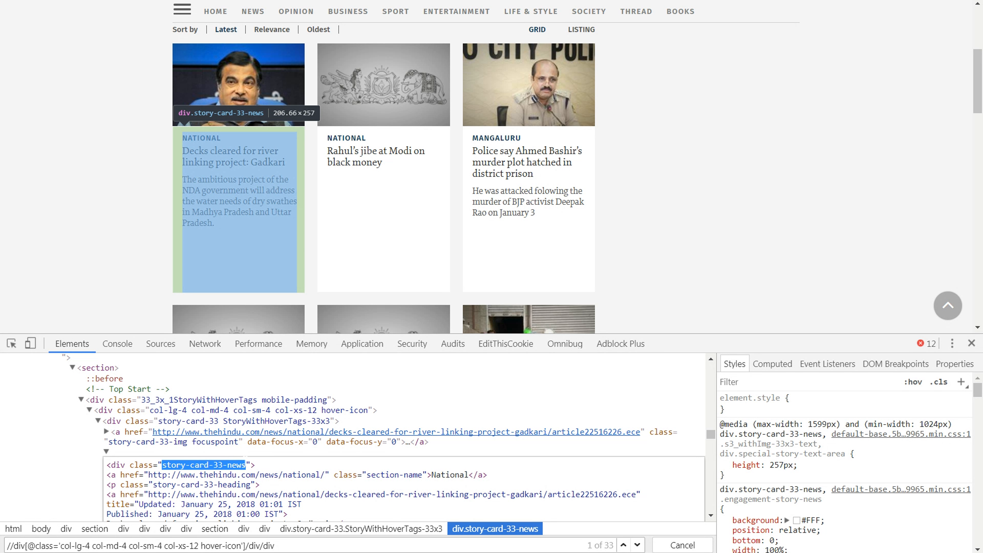
{"action": "left_click", "coordinate": [285, 546]}
{"action": "type", "text": "[@class='"}
{"action": "key", "text": "ctrl+v"}
{"action": "type", "text": "'"}
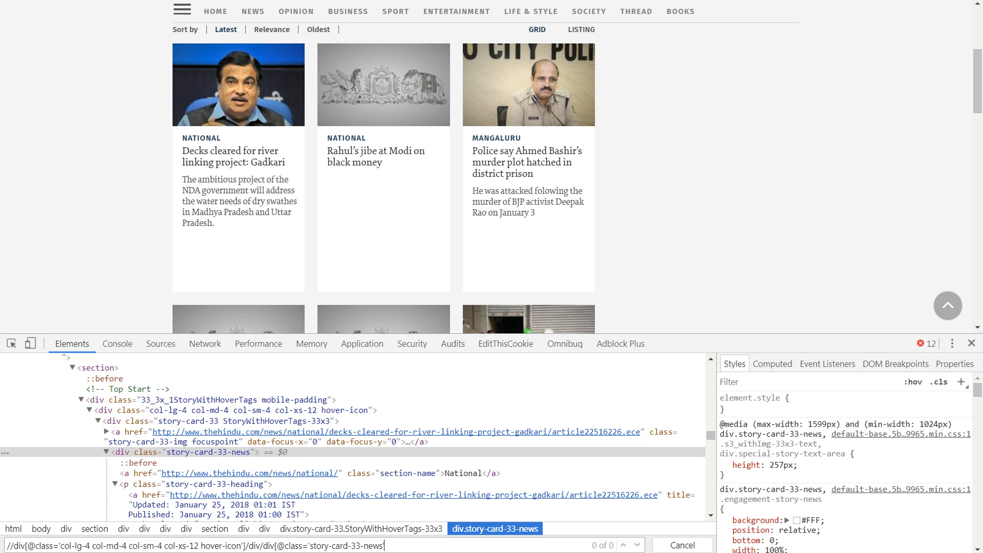
{"action": "type", "text": "]/a"}
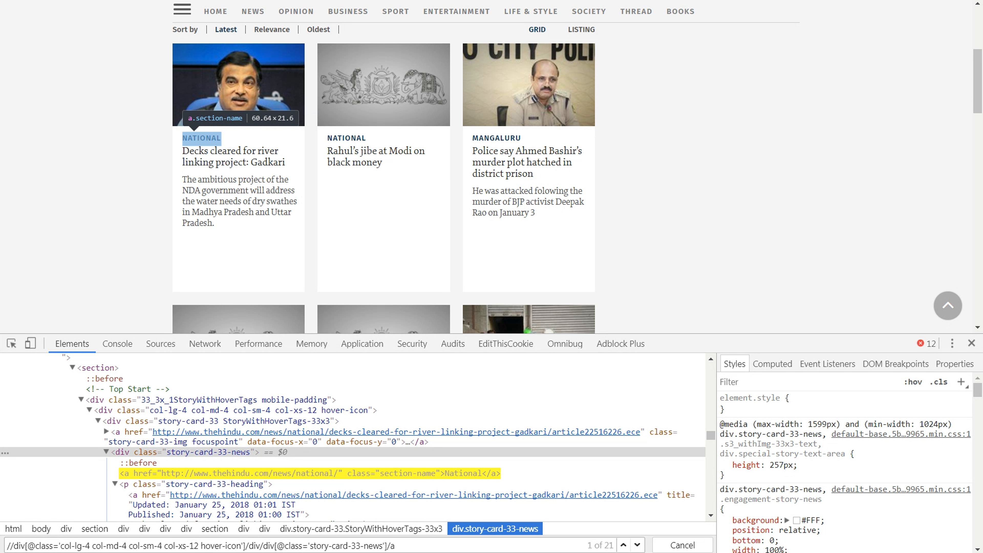
Step through the page elements matched by the section-name XPath to check which links it selects.
{"action": "key", "text": "Return"}
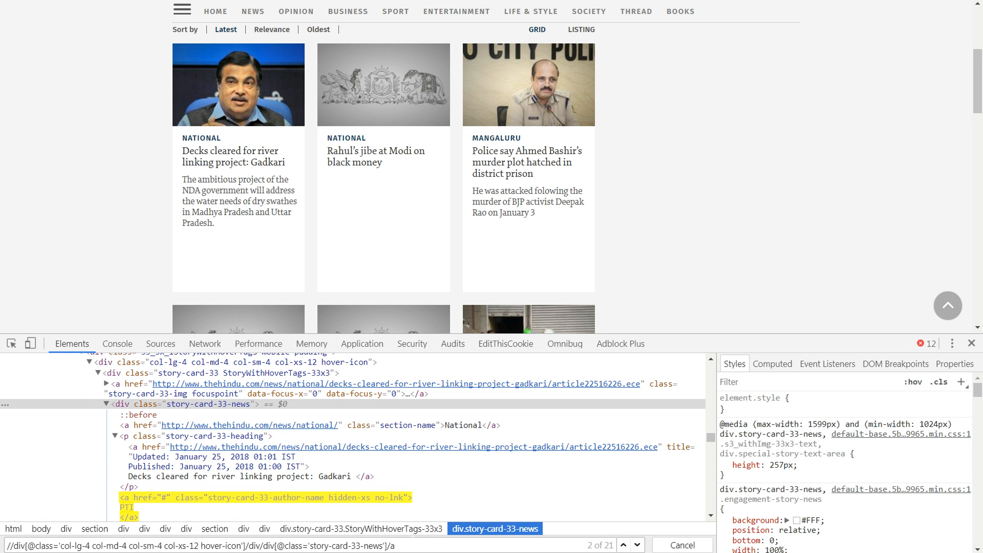
{"action": "key", "text": "Return"}
{"action": "key", "text": "Return"}
{"action": "key", "text": "Return"}
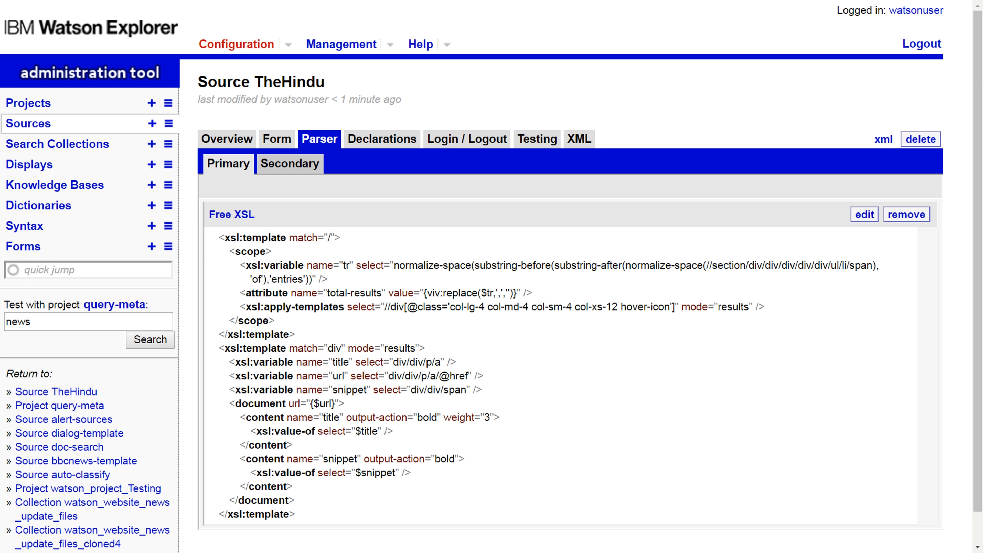
Edit TheHindu source's Free XSL parser and duplicate the snippet content block directly below the original.
{"action": "left_click", "coordinate": [864, 215]}
{"action": "left_click", "coordinate": [252, 388]}
{"action": "scroll", "coordinate": [252, 388], "scroll_direction": "down", "scroll_amount": 4}
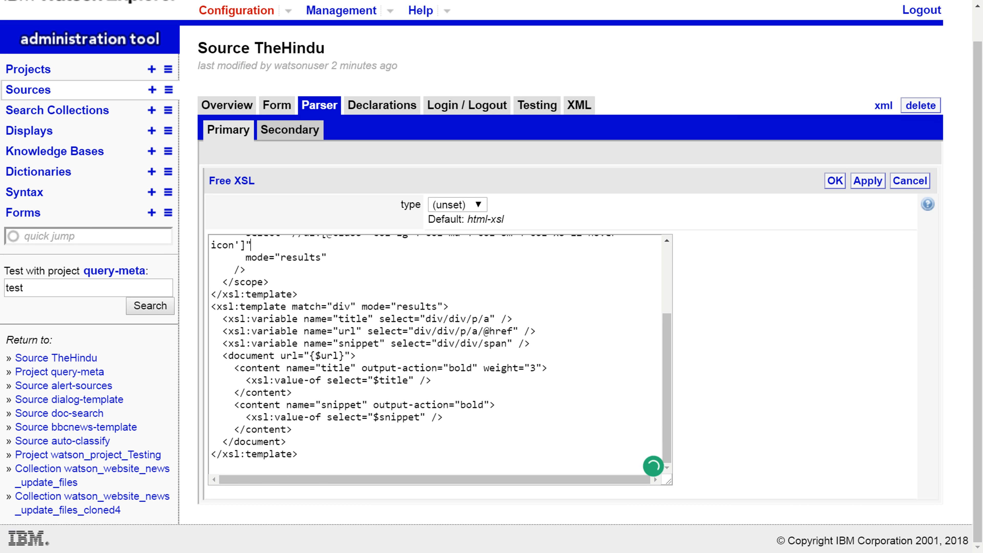
{"action": "left_click_drag", "start_coordinate": [235, 405], "coordinate": [291, 429]}
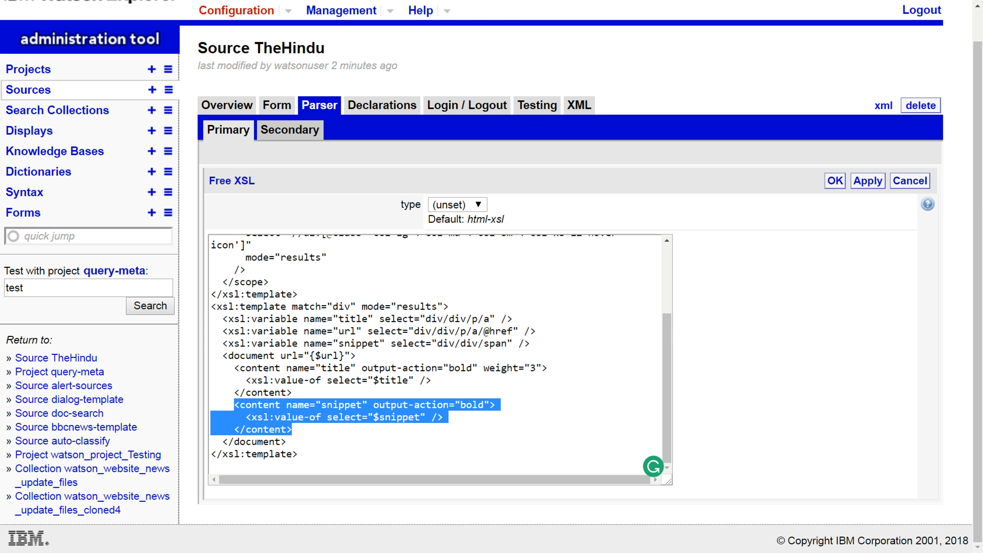
{"action": "key", "text": "ctrl+c"}
{"action": "left_click", "coordinate": [300, 431]}
{"action": "key", "text": "Return"}
{"action": "key", "text": "ctrl+v"}
Name the duplicated snippet content block Source Name.
{"action": "double_click", "coordinate": [316, 405]}
{"action": "type", "text": "Source"}
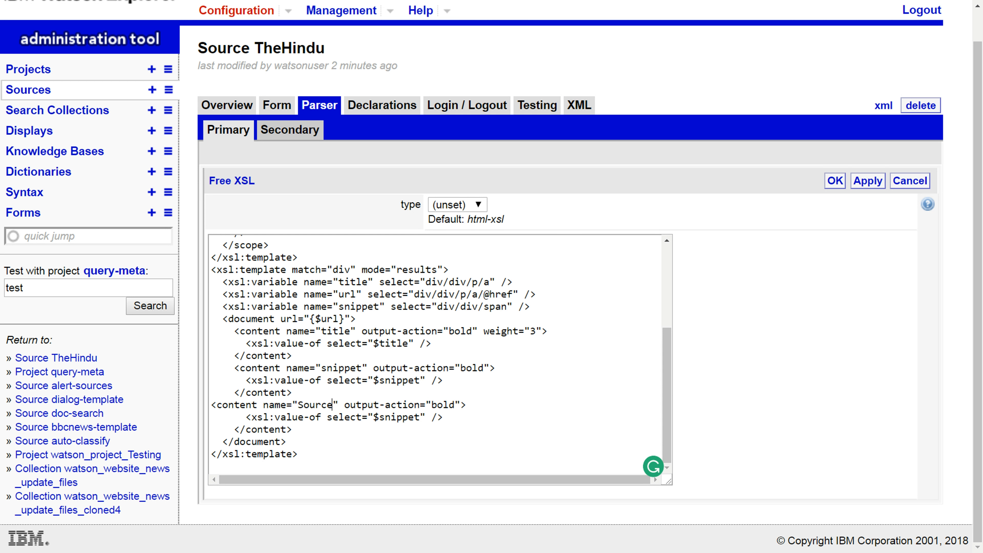
{"action": "type", "text": " nam"}
{"action": "key", "text": "BackSpace"}
{"action": "key", "text": "BackSpace"}
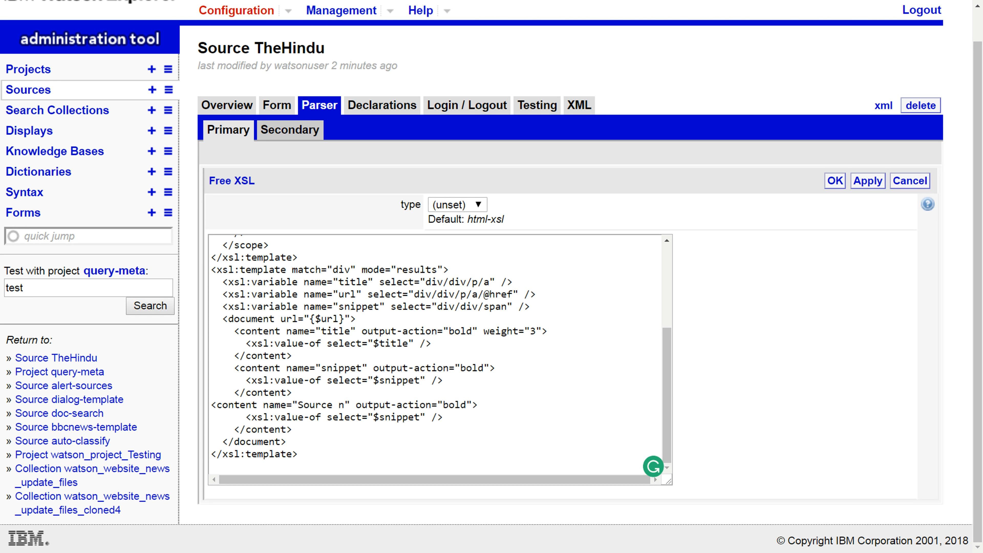
{"action": "key", "text": "BackSpace"}
{"action": "type", "text": "Name"}
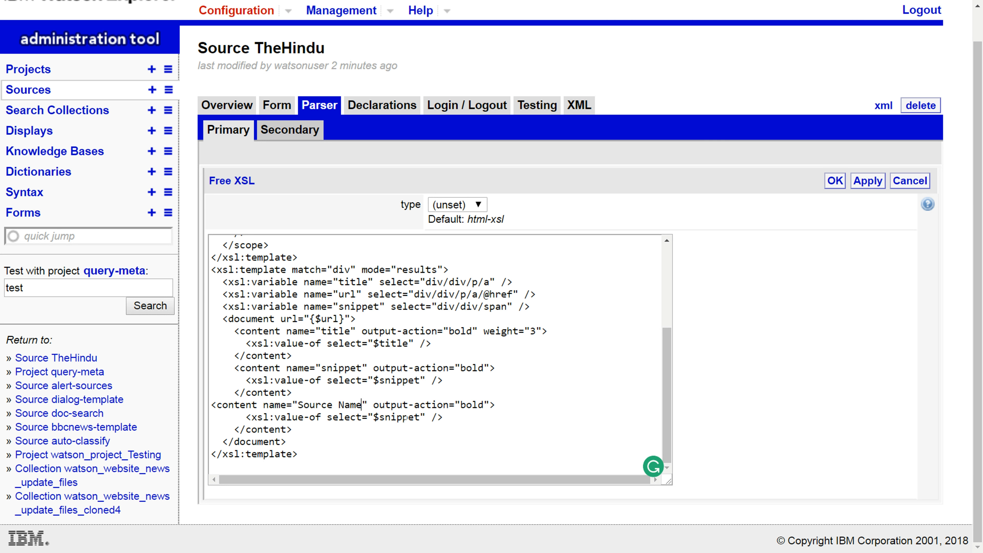
Set the value-of select of the Source Name content block to the literal 'The Hindu'.
{"action": "double_click", "coordinate": [405, 418]}
{"action": "type", "text": "''The hindu"}
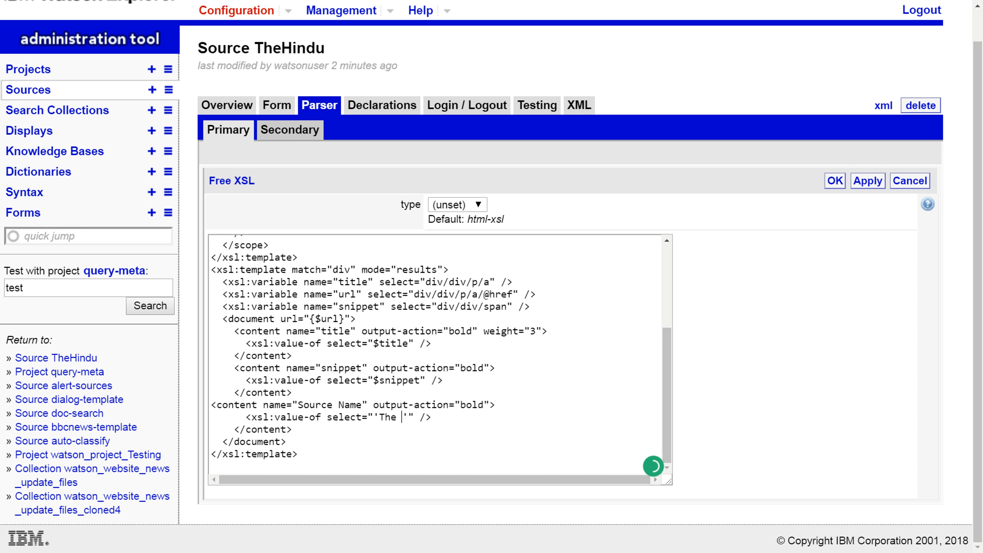
{"action": "key", "text": "Left"}
{"action": "key", "text": "Left"}
{"action": "key", "text": "Left"}
{"action": "key", "text": "Left"}
{"action": "key", "text": "BackSpace"}
{"action": "type", "text": "H"}
Duplicate the complete Source Name content block directly below itself in the parser code.
{"action": "left_click_drag", "start_coordinate": [292, 430], "coordinate": [211, 409]}
{"action": "key", "text": "ctrl+c"}
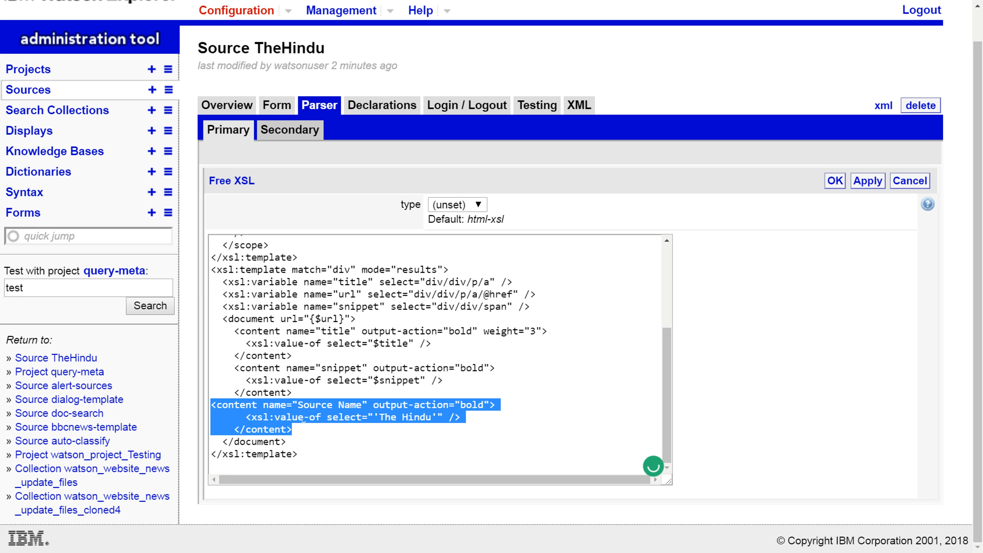
{"action": "left_click", "coordinate": [292, 428]}
{"action": "key", "text": "Return"}
{"action": "key", "text": "ctrl+v"}
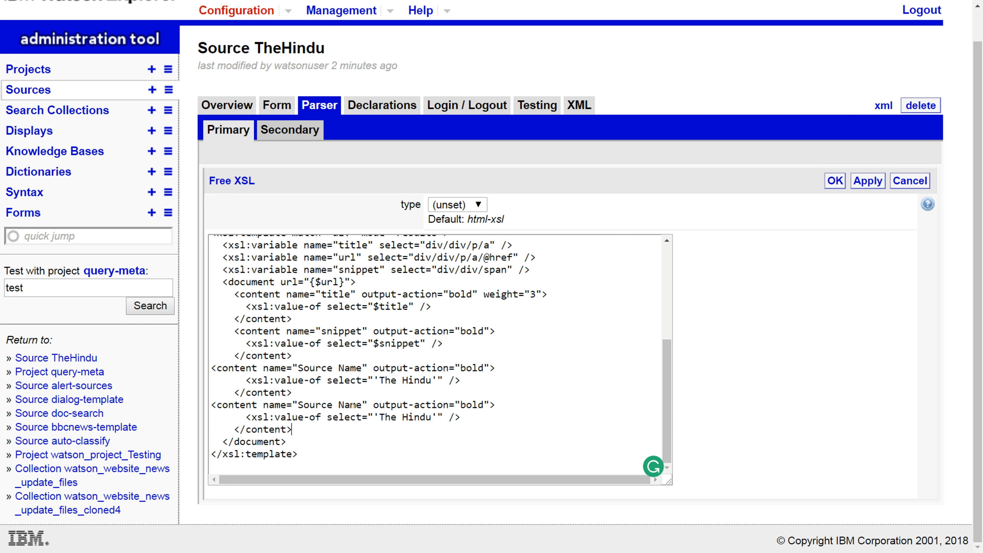
Rename the first of the two Source Name content blocks to Source_Name.
{"action": "left_click_drag", "start_coordinate": [362, 405], "coordinate": [302, 404]}
{"action": "left_click", "coordinate": [340, 368]}
{"action": "key", "text": "BackSpace"}
{"action": "type", "text": "_"}
Rename the last content block in the document element to News_Type.
{"action": "left_click_drag", "start_coordinate": [363, 405], "coordinate": [303, 405]}
{"action": "key", "text": "Left"}
{"action": "key", "text": "BackSpace"}
{"action": "key", "text": "Delete"}
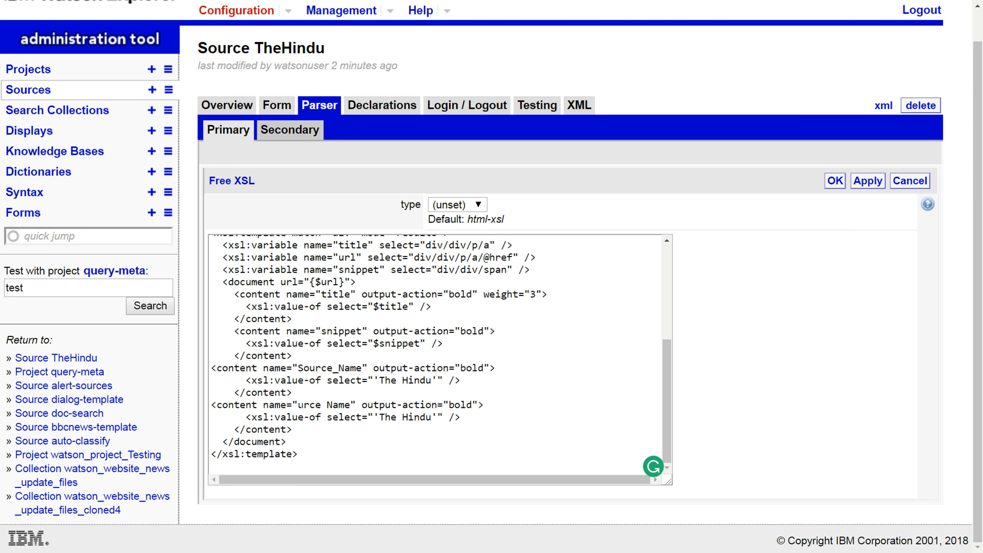
{"action": "key", "text": "ctrl+shift+Right"}
{"action": "key", "text": "ctrl+shift+Right"}
{"action": "key", "text": "BackSpace"}
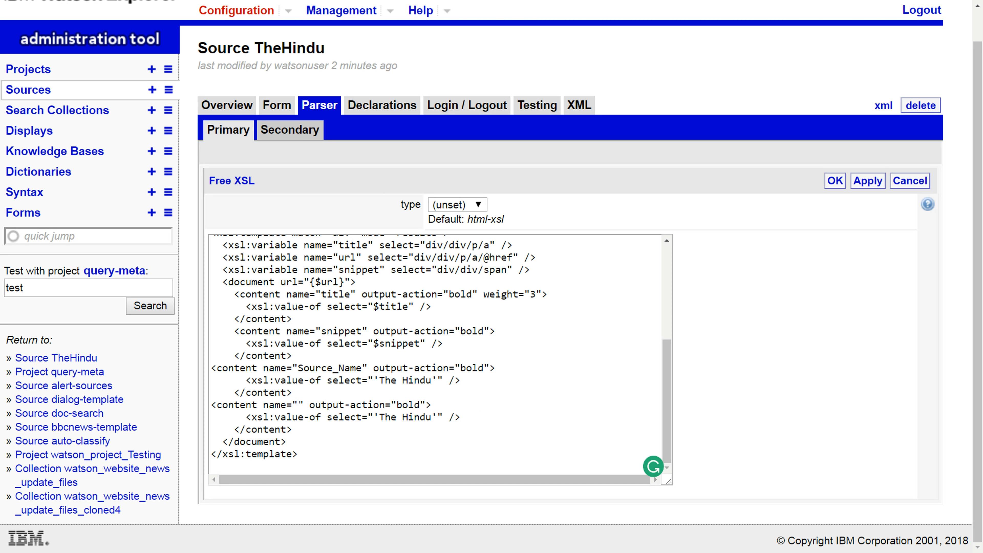
{"action": "type", "text": "News_Type"}
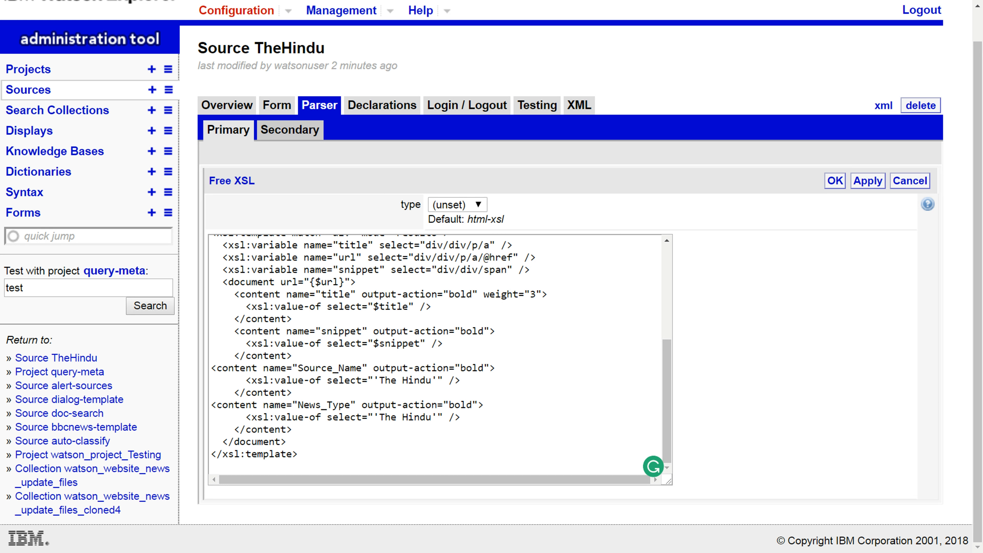
{"action": "left_click_drag", "start_coordinate": [437, 417], "coordinate": [374, 417]}
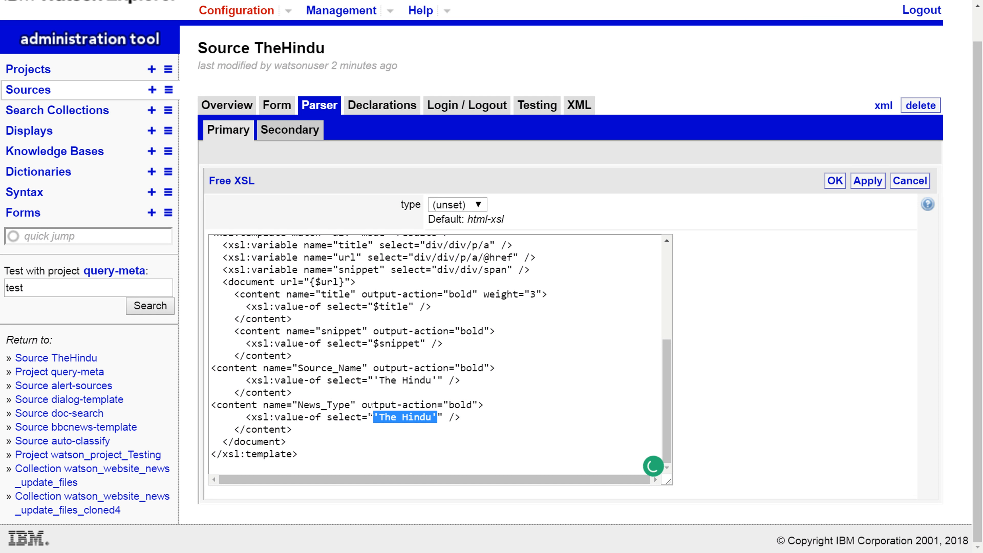
{"action": "key", "text": "BackSpace"}
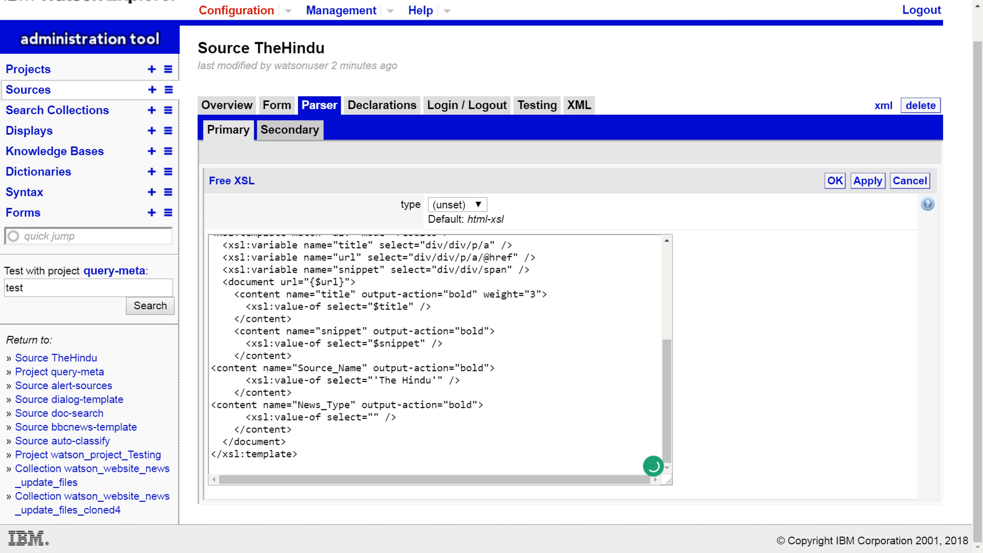
{"action": "key", "text": "ctrl+v"}
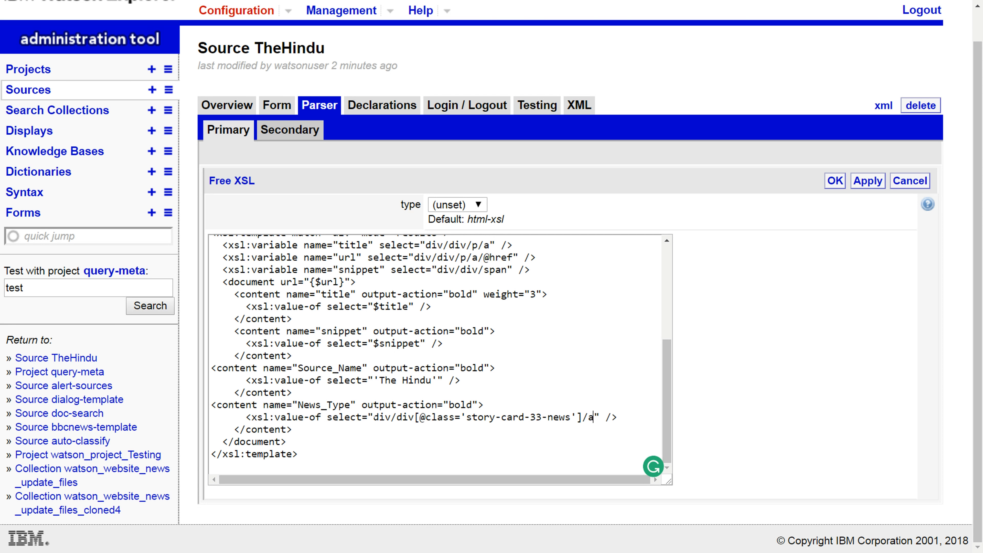
{"action": "left_click", "coordinate": [835, 186]}
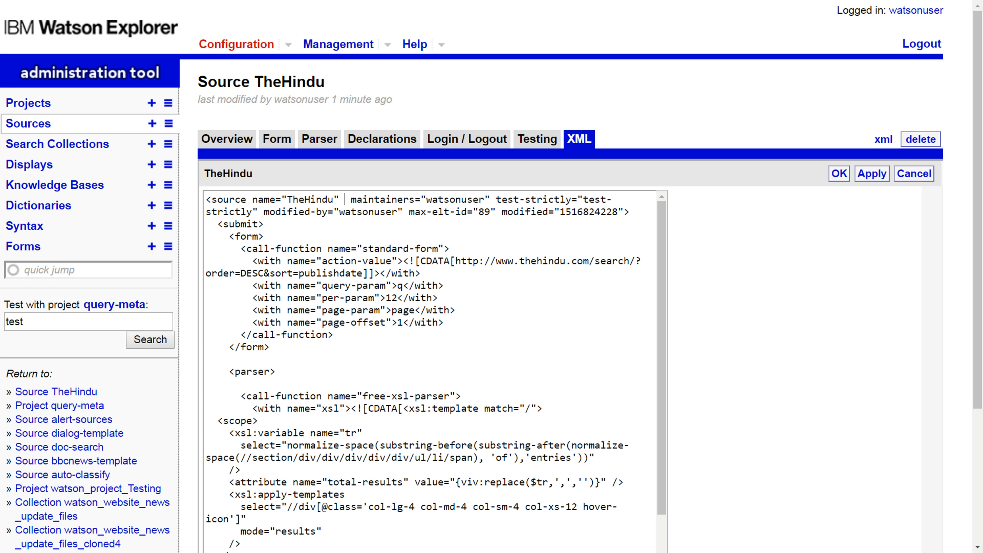
Add the attribute display-name="TheHindu News" to the source element in TheHindu's XML definition.
{"action": "type", "text": "display-"}
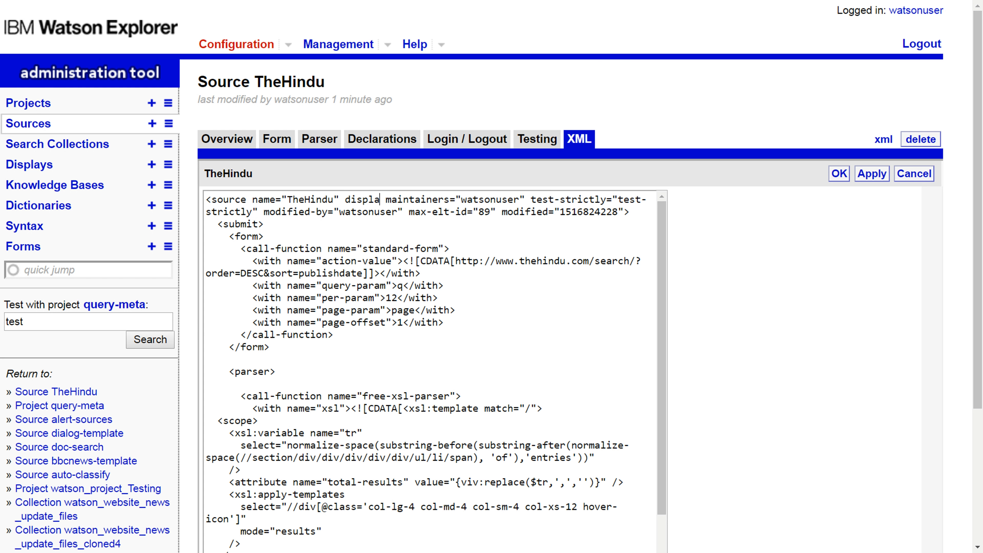
{"action": "type", "text": "name"}
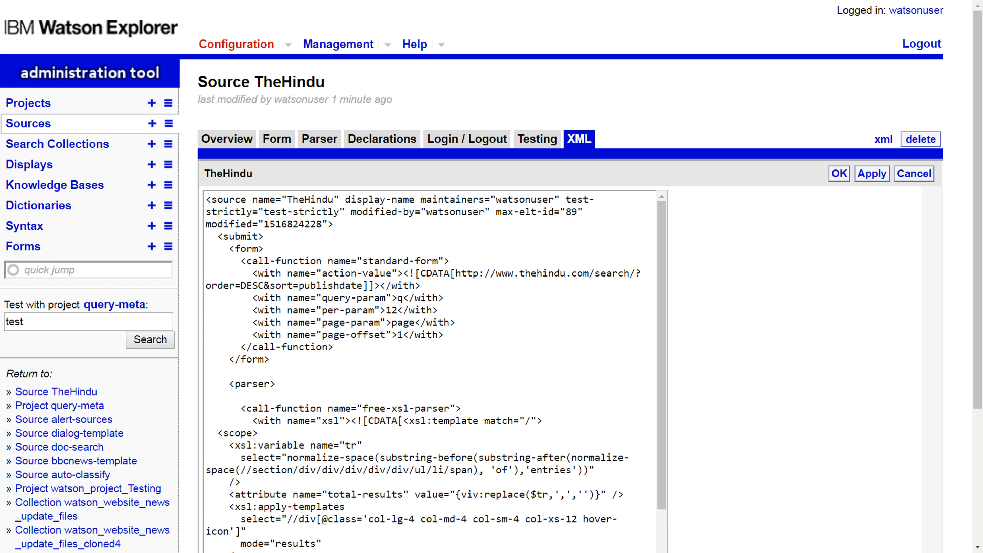
{"action": "type", "text": "=\"\""}
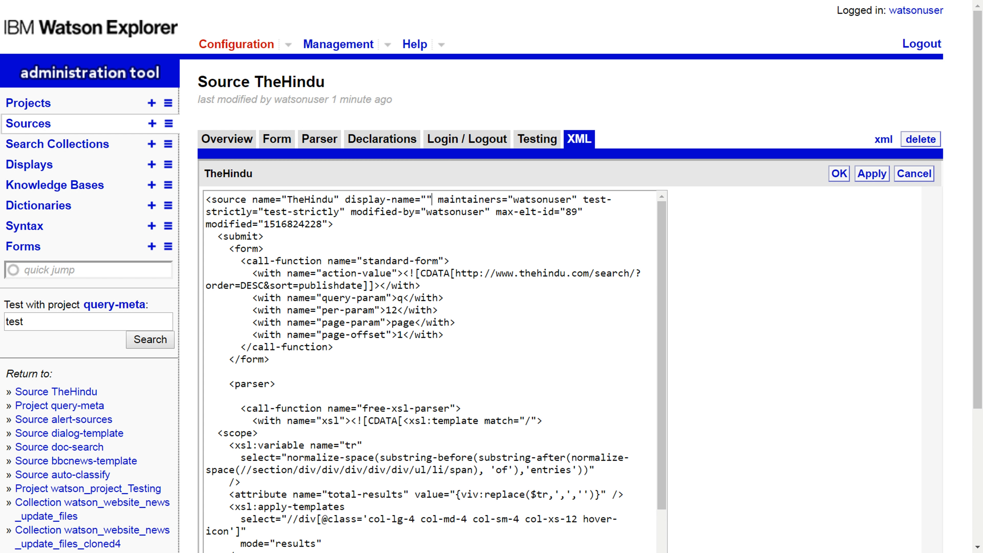
{"action": "type", "text": "TheHindu"}
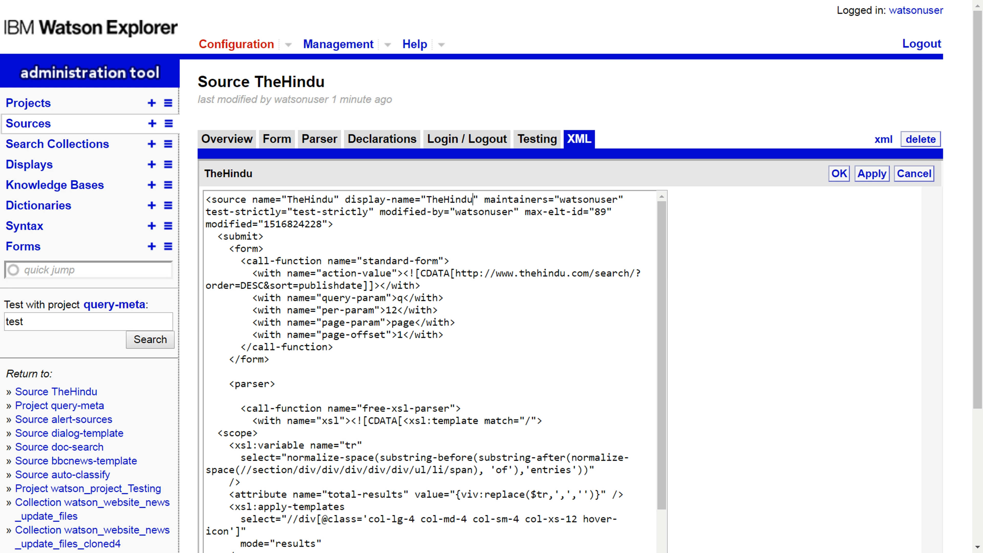
{"action": "type", "text": "News"}
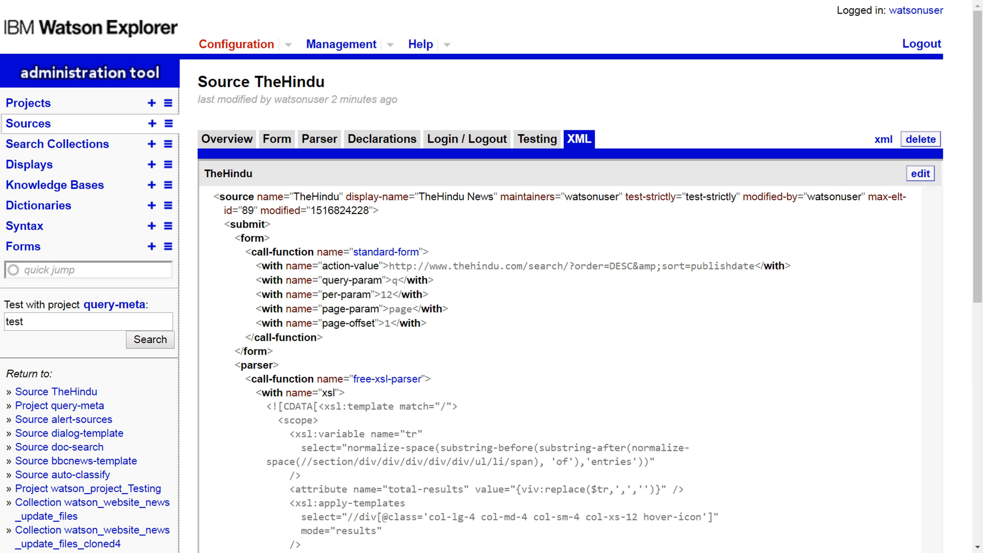
Run a test search for news with project query-meta and check the first result's source, news type and display name.
{"action": "left_click_drag", "start_coordinate": [25, 322], "coordinate": [5, 321]}
{"action": "type", "text": "news"}
{"action": "left_click", "coordinate": [144, 346]}
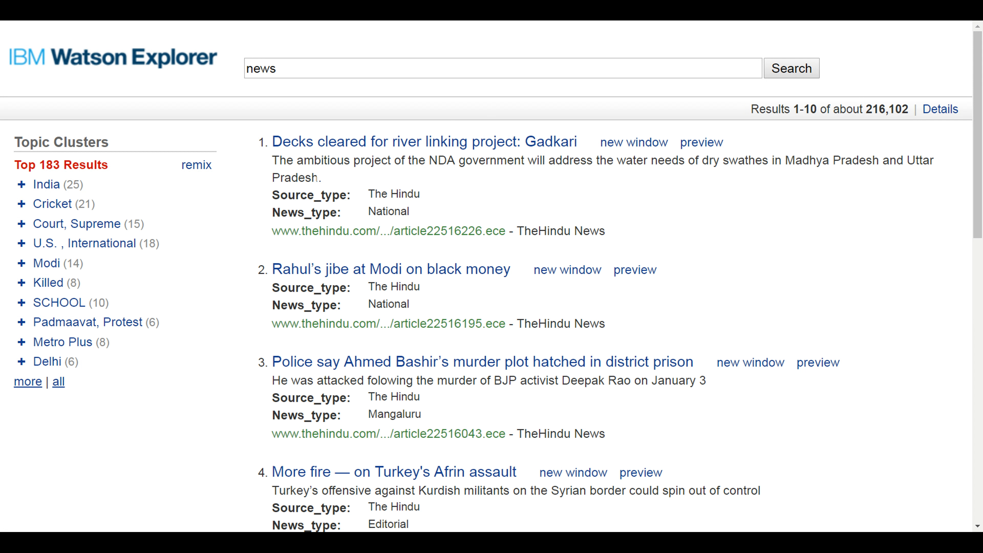
{"action": "left_click_drag", "start_coordinate": [272, 194], "coordinate": [421, 214]}
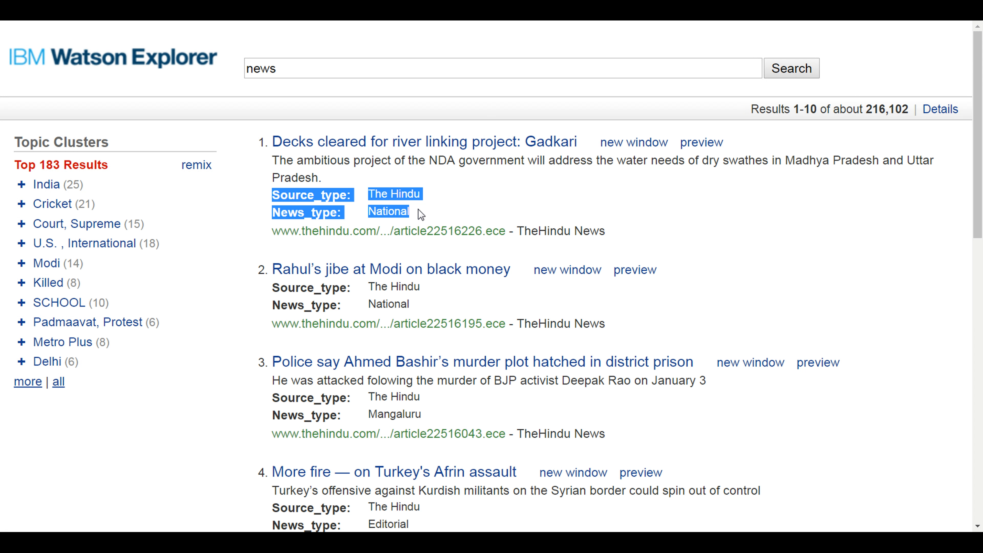
{"action": "left_click", "coordinate": [459, 198]}
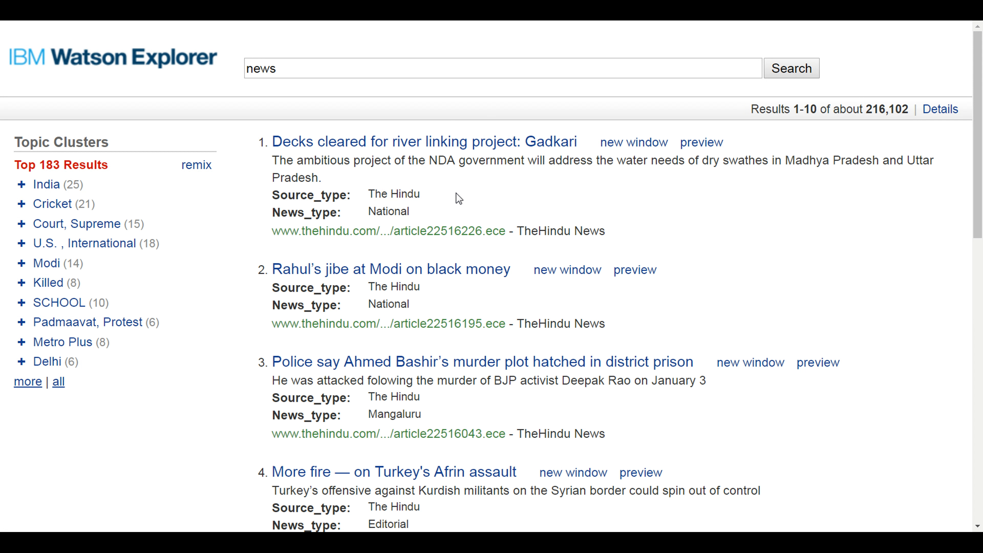
{"action": "left_click_drag", "start_coordinate": [606, 231], "coordinate": [524, 232]}
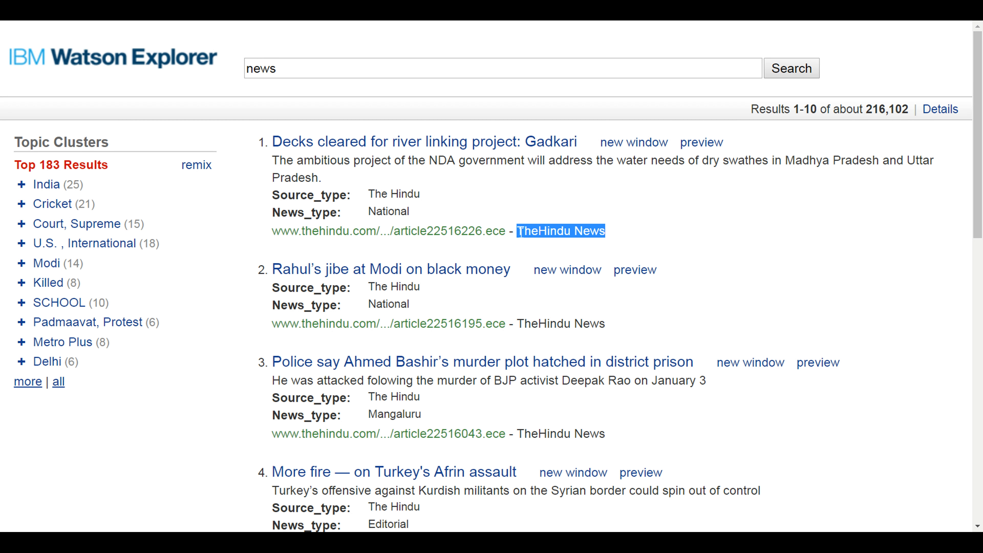
{"action": "left_click", "coordinate": [703, 239]}
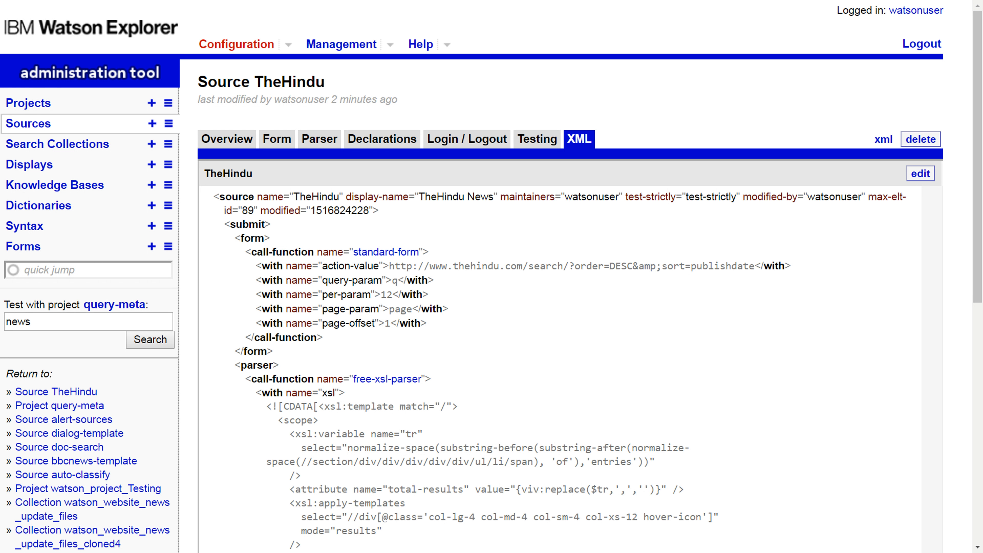
Edit TheHindu's source XML and paste a binning-sets block with empty select and label parameters after the closing parser tag.
{"action": "left_click", "coordinate": [920, 174]}
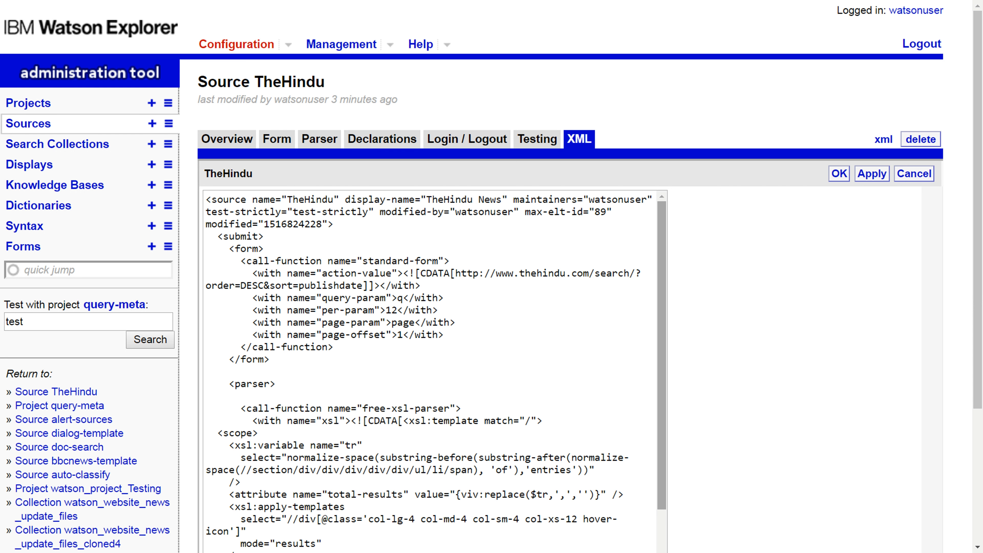
{"action": "left_click_drag", "start_coordinate": [662, 241], "coordinate": [653, 417]}
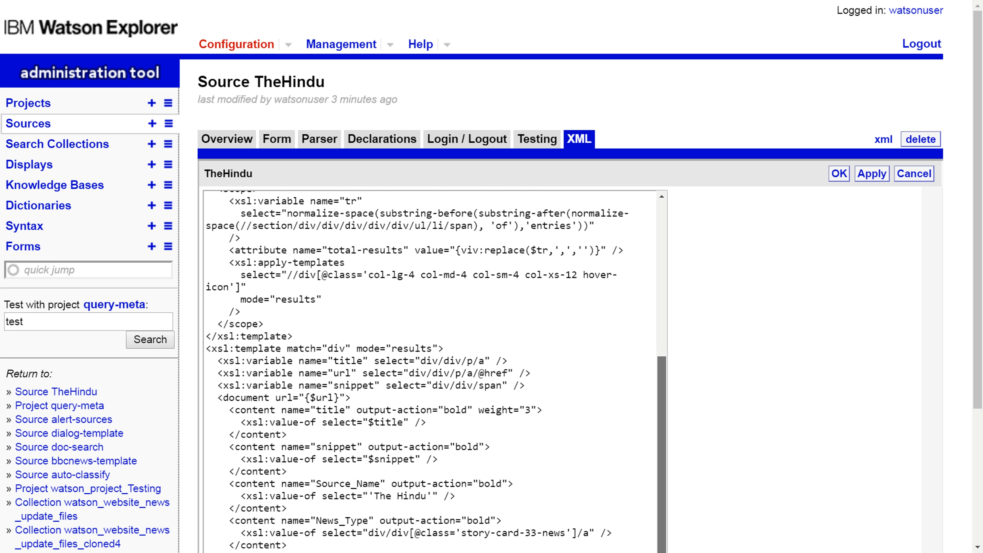
{"action": "scroll", "coordinate": [252, 351], "scroll_direction": "down", "scroll_amount": 2}
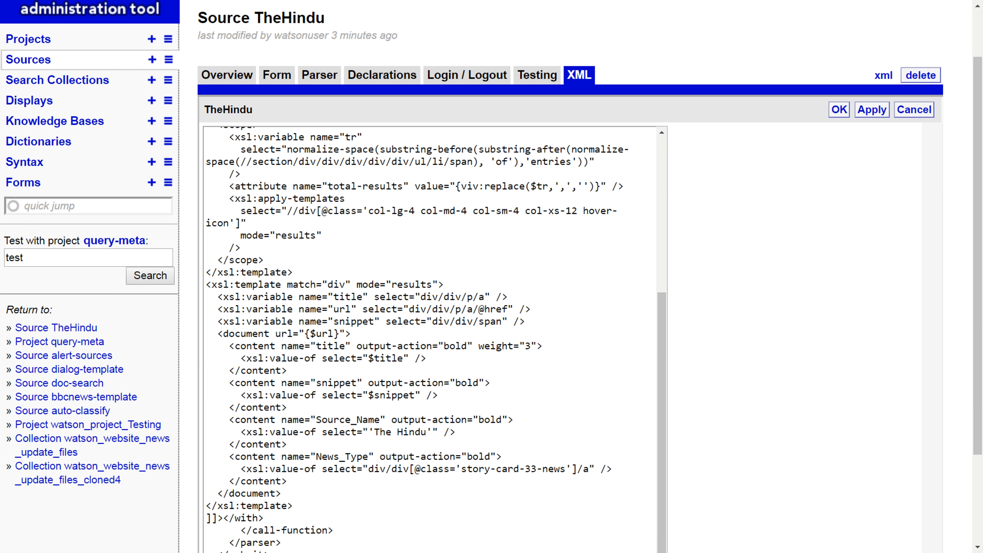
{"action": "scroll", "coordinate": [252, 350], "scroll_direction": "down", "scroll_amount": 2}
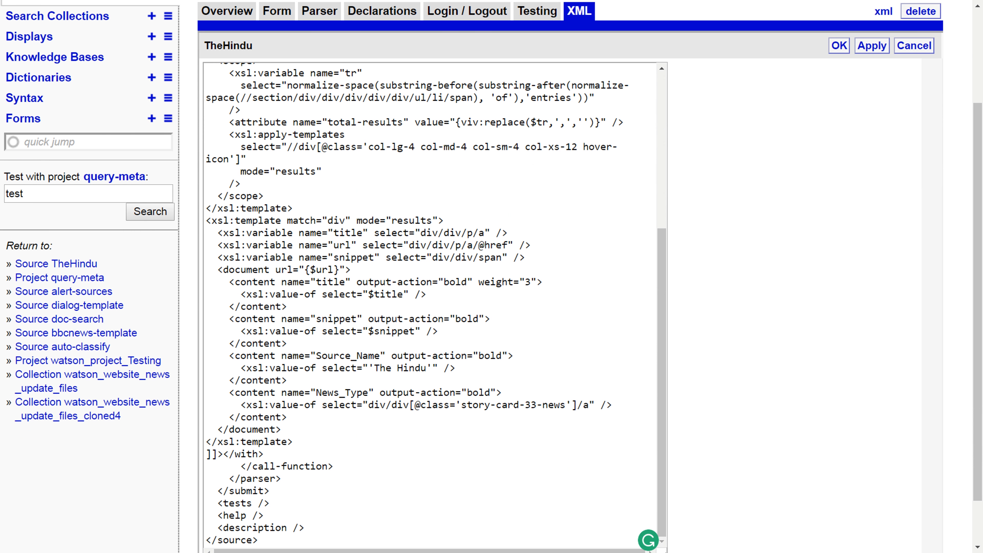
{"action": "scroll", "coordinate": [252, 351], "scroll_direction": "down", "scroll_amount": 2}
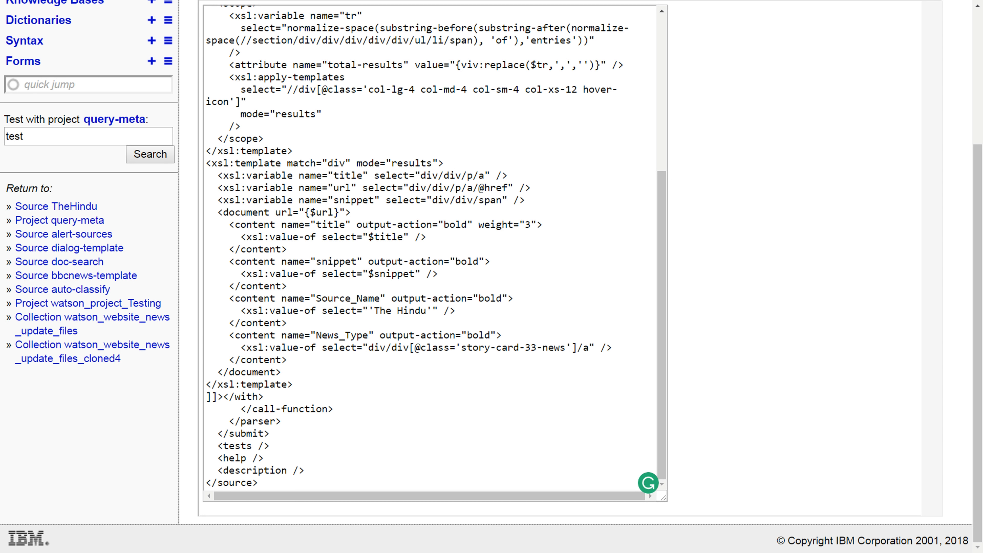
{"action": "key", "text": "Return"}
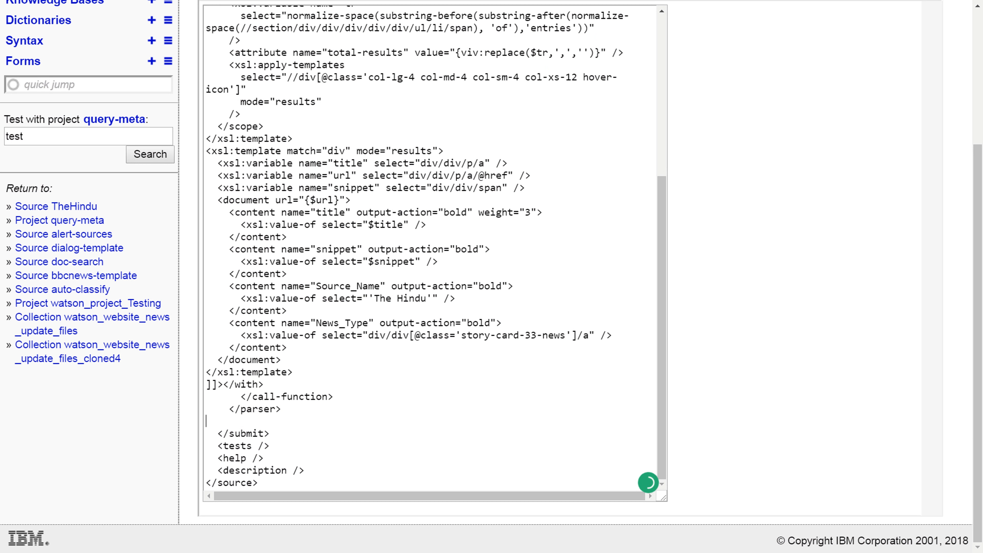
{"action": "key", "text": "ctrl+v"}
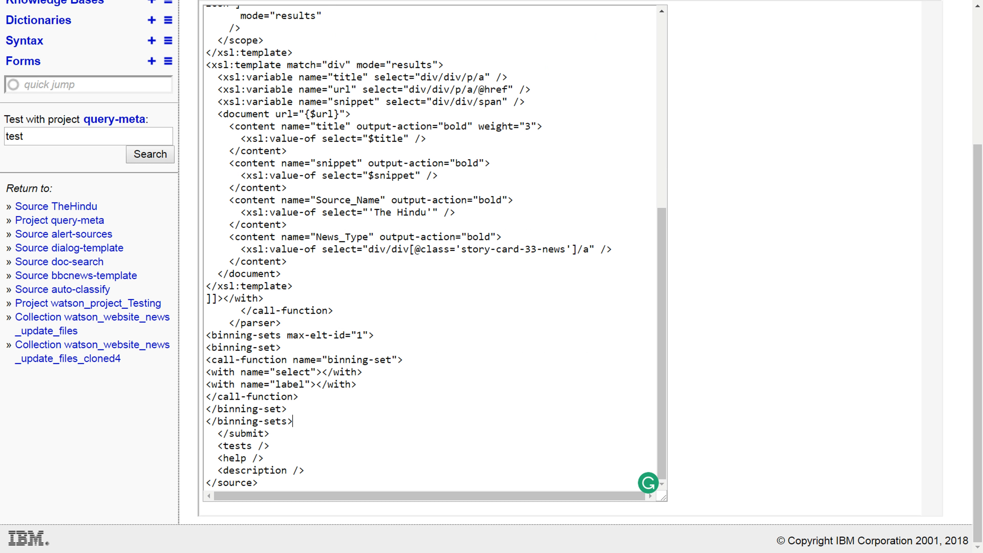
Fill in the binning set's select parameter with $title and its label with Title.
{"action": "left_click", "coordinate": [323, 372]}
{"action": "type", "text": "$title"}
{"action": "type", "text": "Title"}
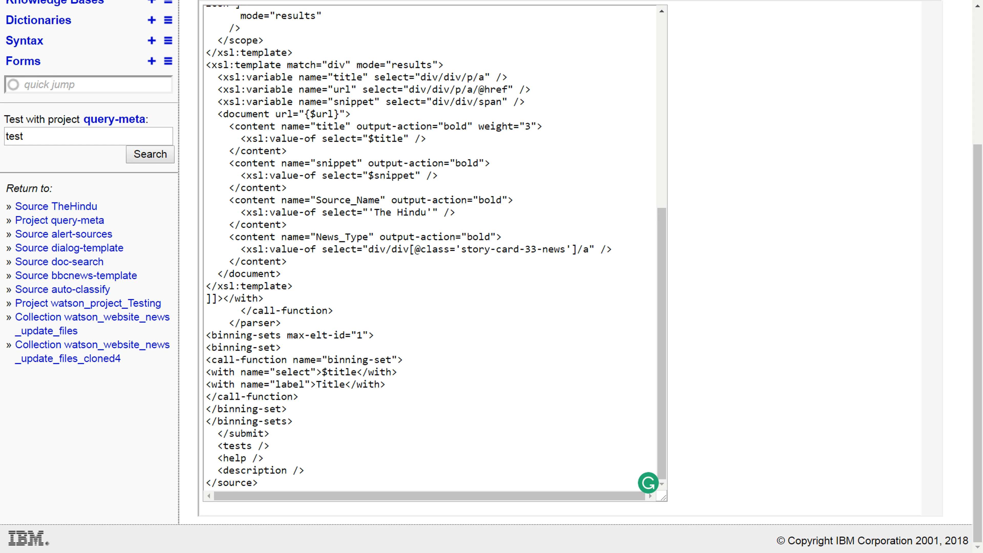
Duplicate the Title binning-set block directly below itself, inside the binning-sets element.
{"action": "left_click_drag", "start_coordinate": [288, 409], "coordinate": [202, 353]}
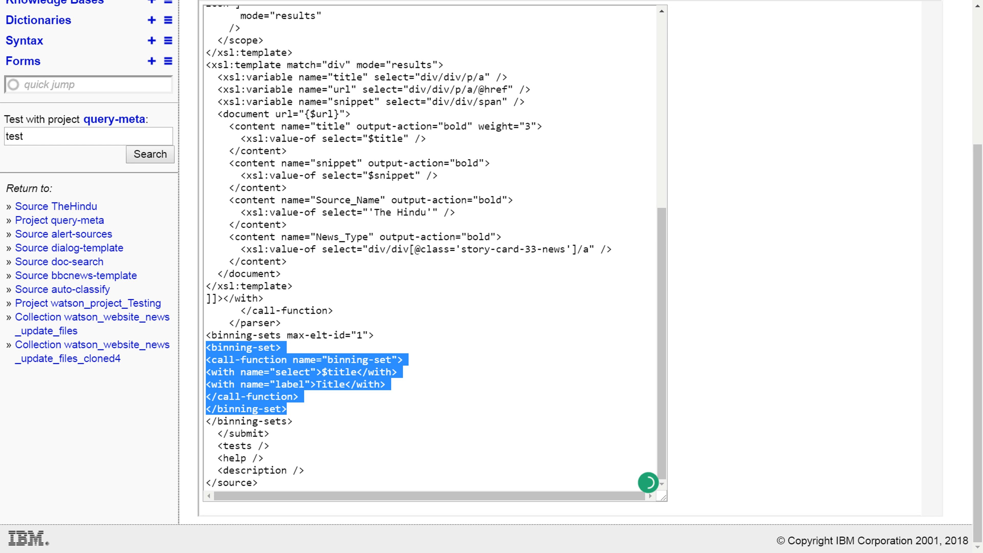
{"action": "key", "text": "ctrl+c"}
{"action": "key", "text": "Right"}
{"action": "key", "text": "Return"}
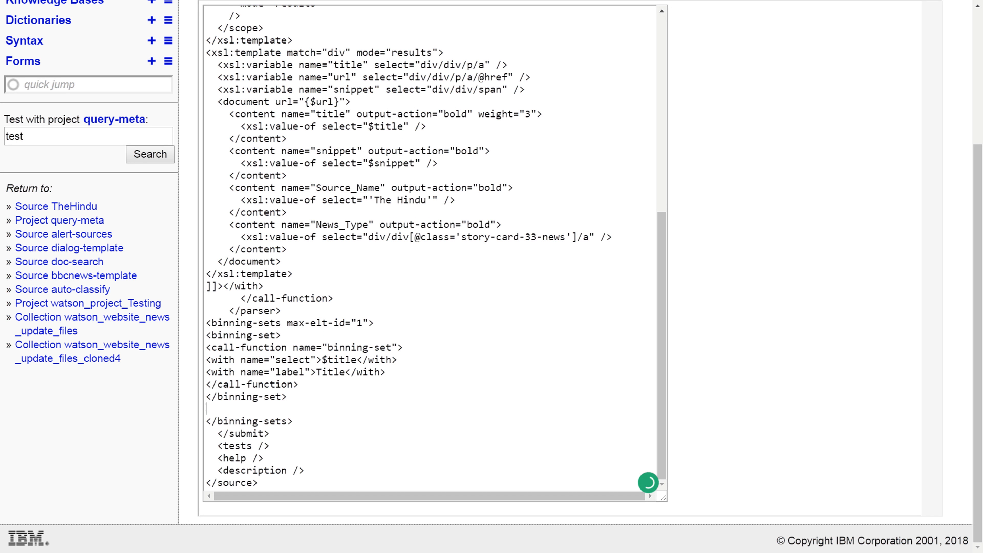
{"action": "key", "text": "ctrl+v"}
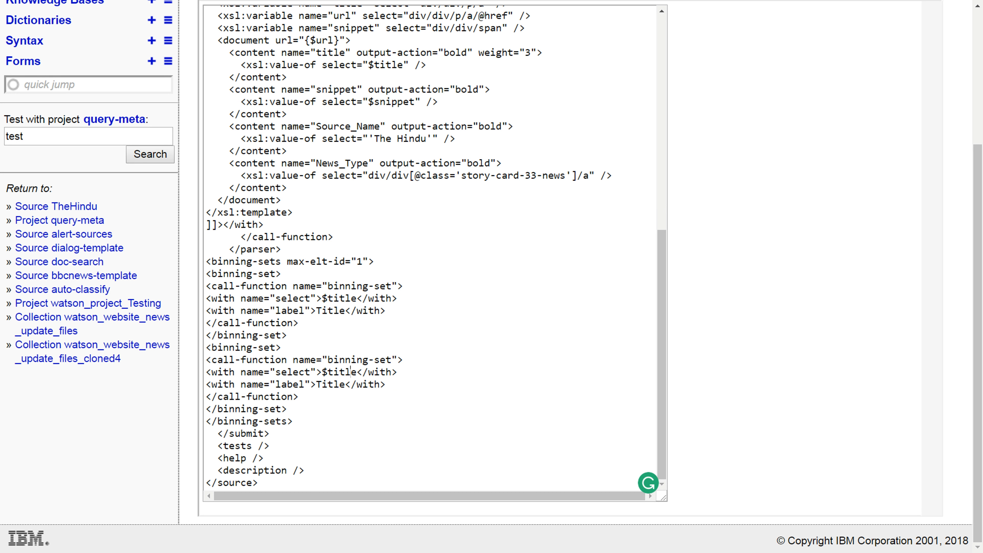
Set the copied binning set's select parameter to $News_Type and its label to News Type, and save TheHindu's source XML.
{"action": "double_click", "coordinate": [351, 372]}
{"action": "type", "text": "News_Type"}
{"action": "double_click", "coordinate": [337, 383]}
{"action": "type", "text": "News Typ"}
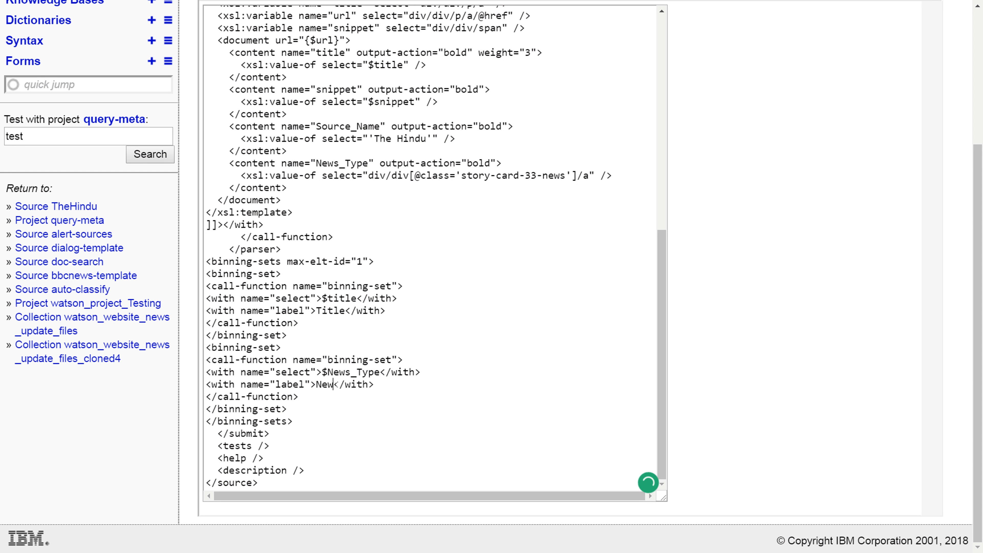
{"action": "type", "text": "e"}
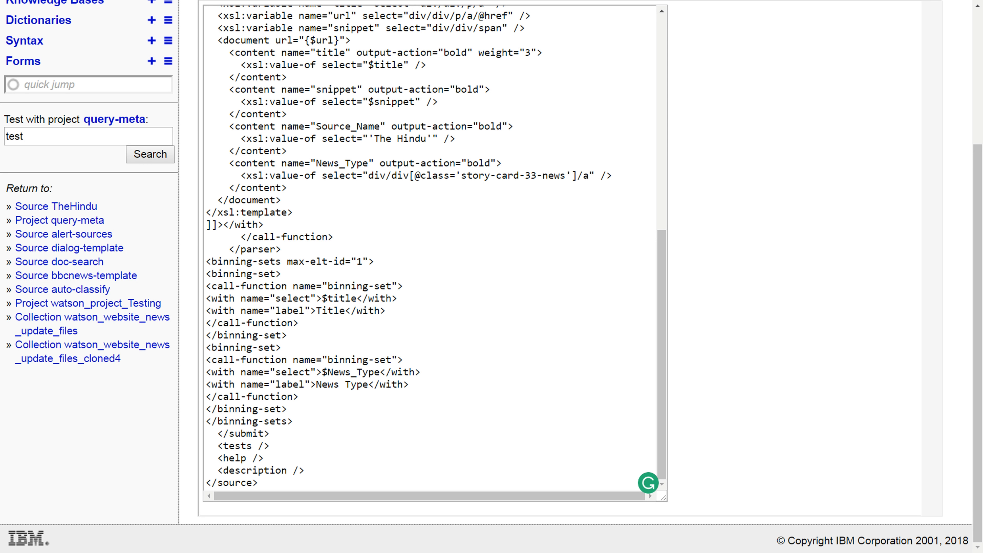
{"action": "scroll", "coordinate": [430, 248], "scroll_direction": "up", "scroll_amount": 12}
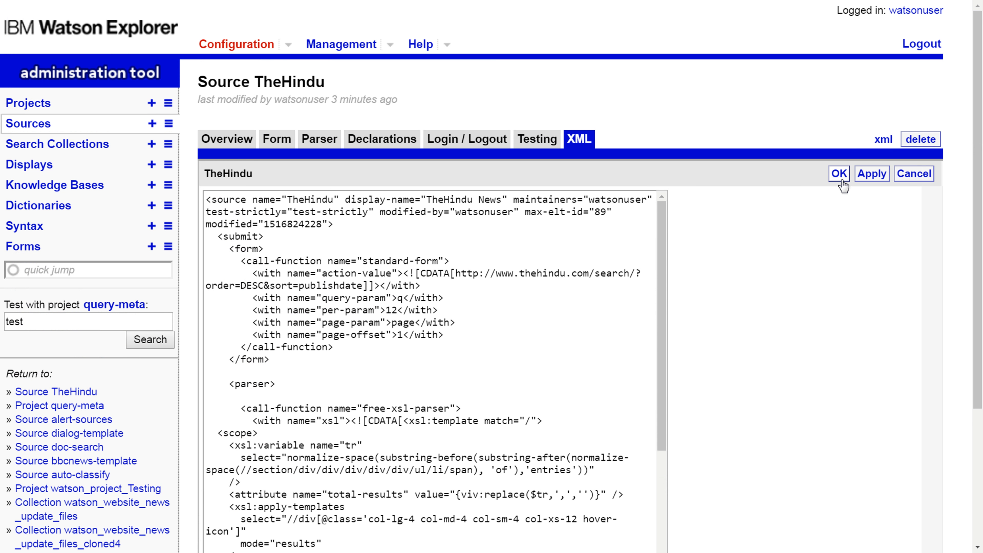
{"action": "left_click", "coordinate": [838, 175]}
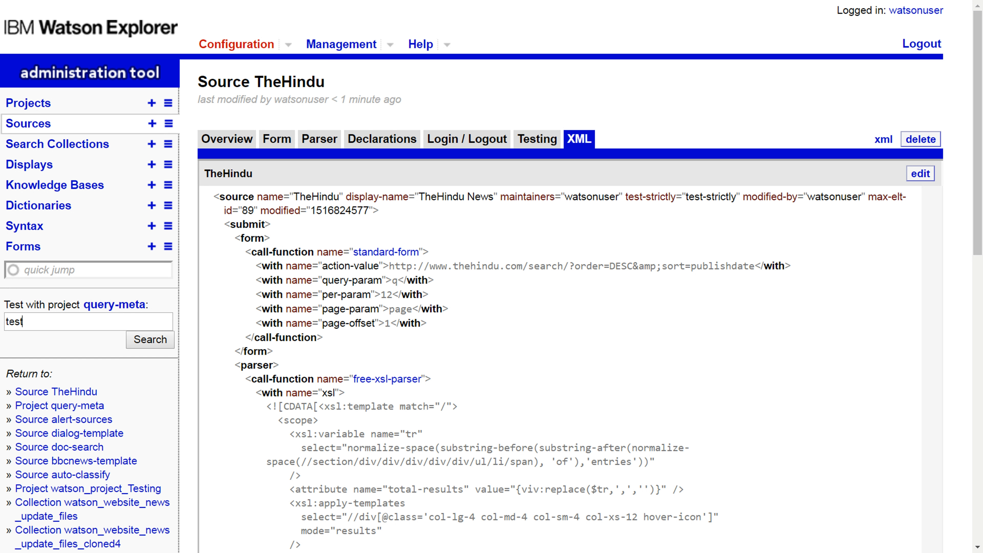
Run a test search for news with project query-meta and examine the Title and News Type refinements alongside the results.
{"action": "key", "text": "ctrl+a"}
{"action": "type", "text": "news"}
{"action": "left_click", "coordinate": [150, 349]}
{"action": "scroll", "coordinate": [209, 197], "scroll_direction": "down", "scroll_amount": 5}
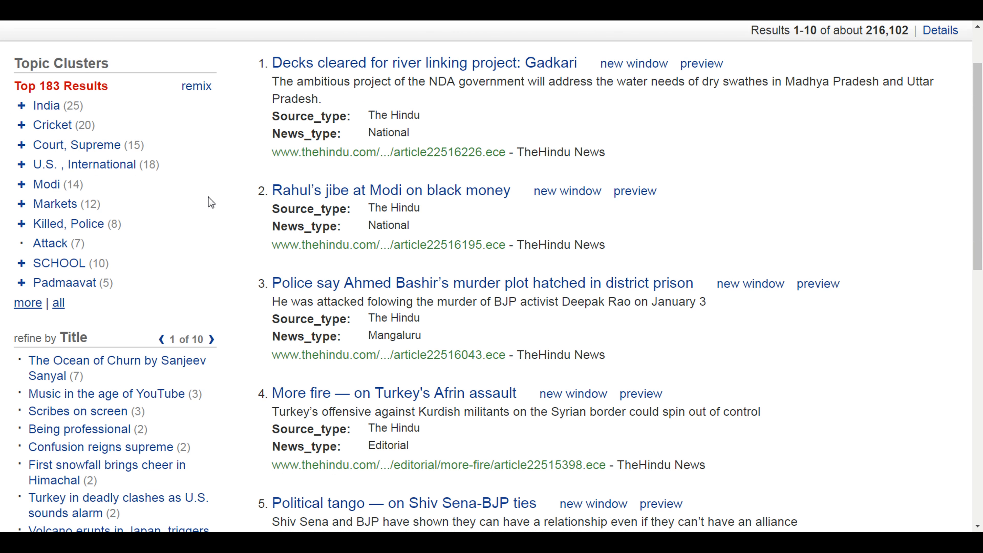
{"action": "scroll", "coordinate": [208, 196], "scroll_direction": "down", "scroll_amount": 5}
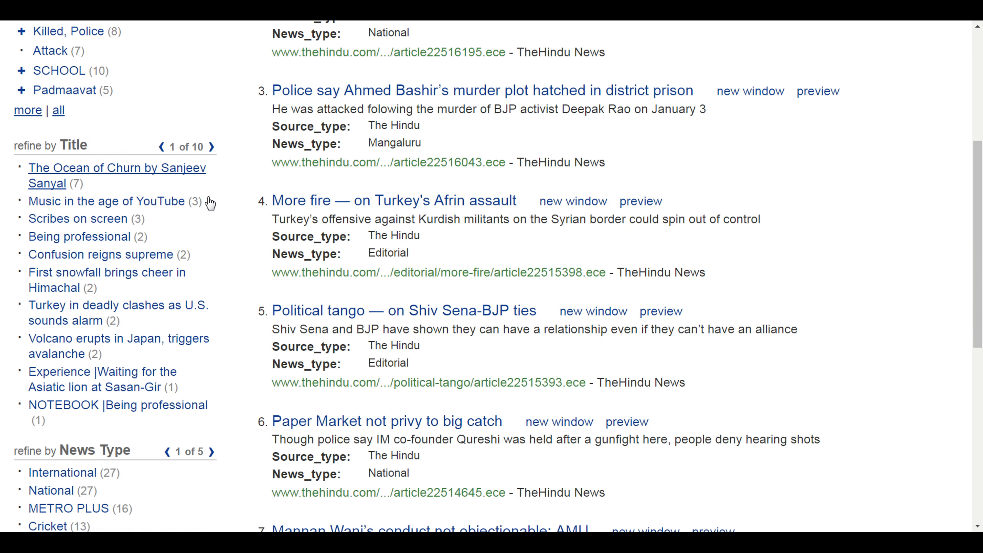
{"action": "scroll", "coordinate": [207, 196], "scroll_direction": "down", "scroll_amount": 3}
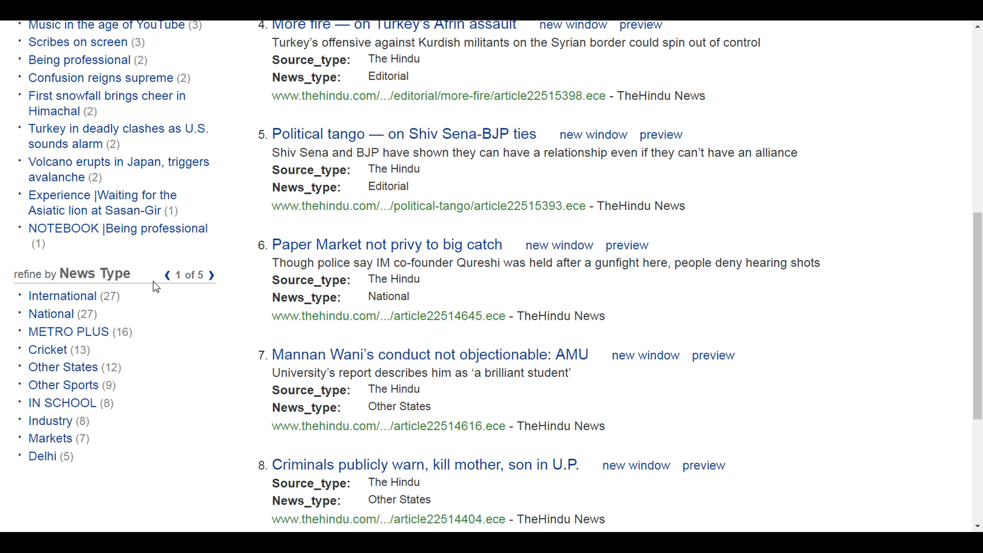
{"action": "scroll", "coordinate": [147, 276], "scroll_direction": "down", "scroll_amount": 1}
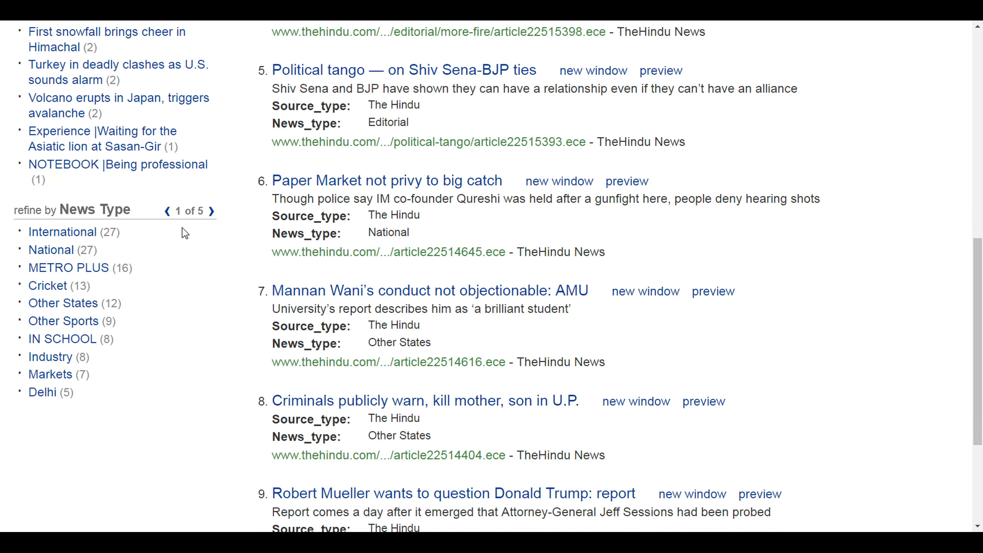
{"action": "left_click_drag", "start_coordinate": [270, 220], "coordinate": [354, 225]}
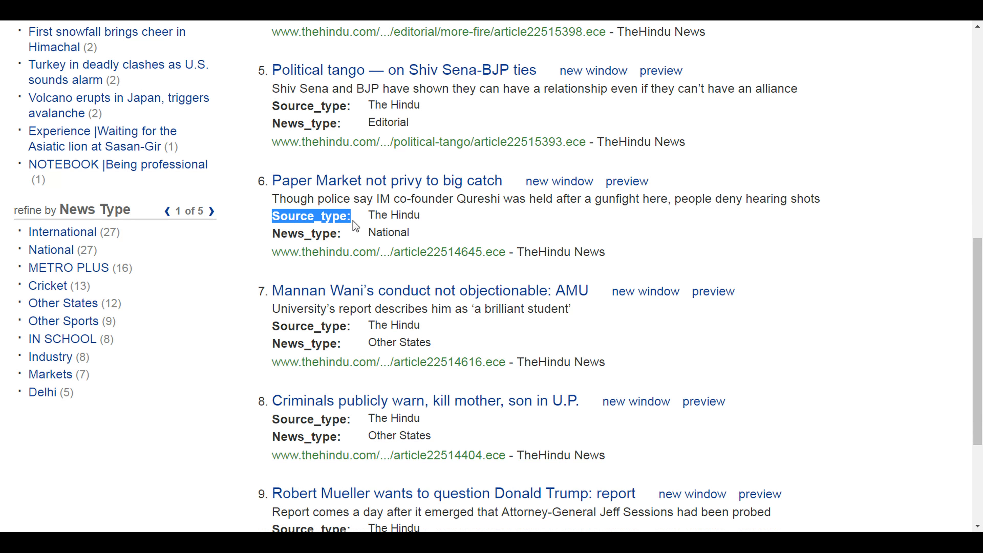
{"action": "left_click", "coordinate": [231, 296]}
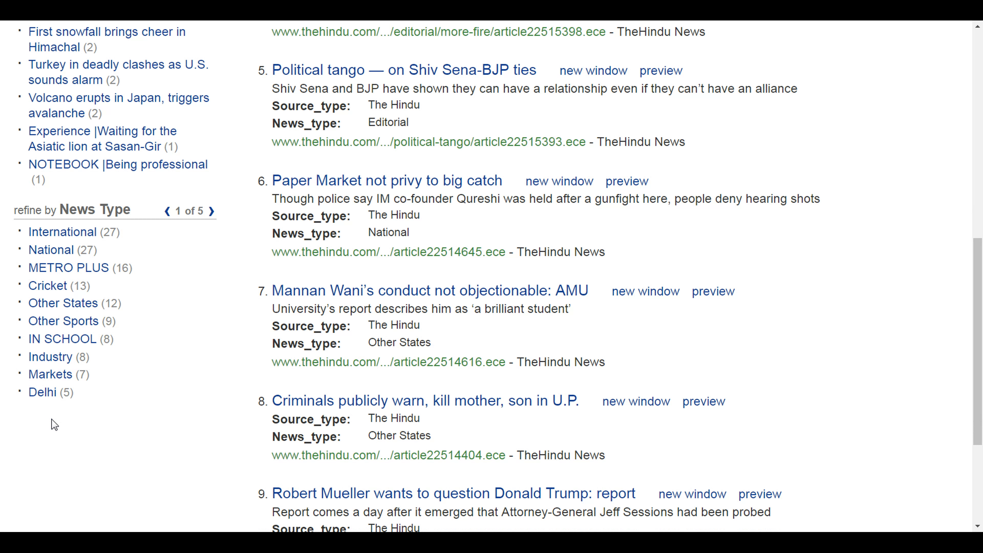
{"action": "scroll", "coordinate": [54, 425], "scroll_direction": "up", "scroll_amount": 5}
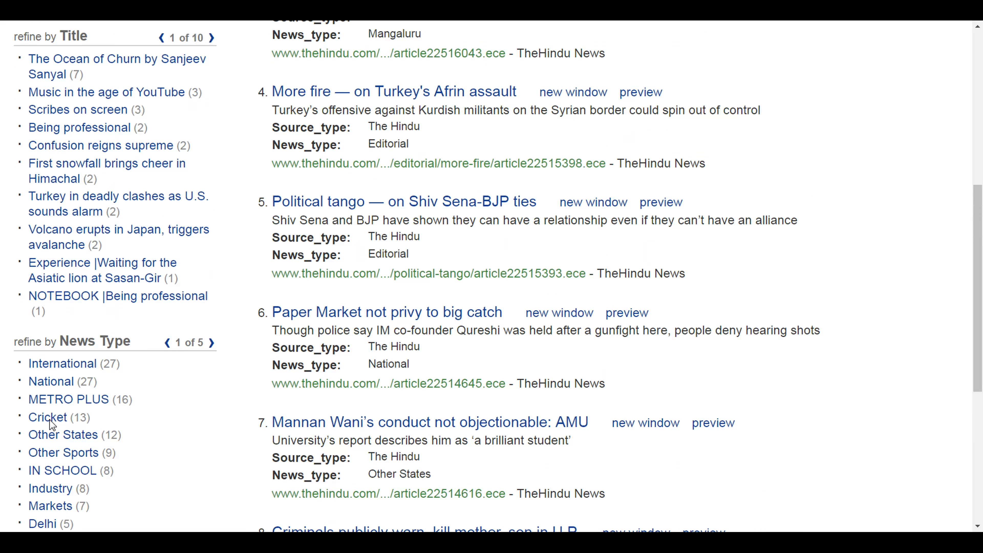
{"action": "scroll", "coordinate": [50, 424], "scroll_direction": "up", "scroll_amount": 5}
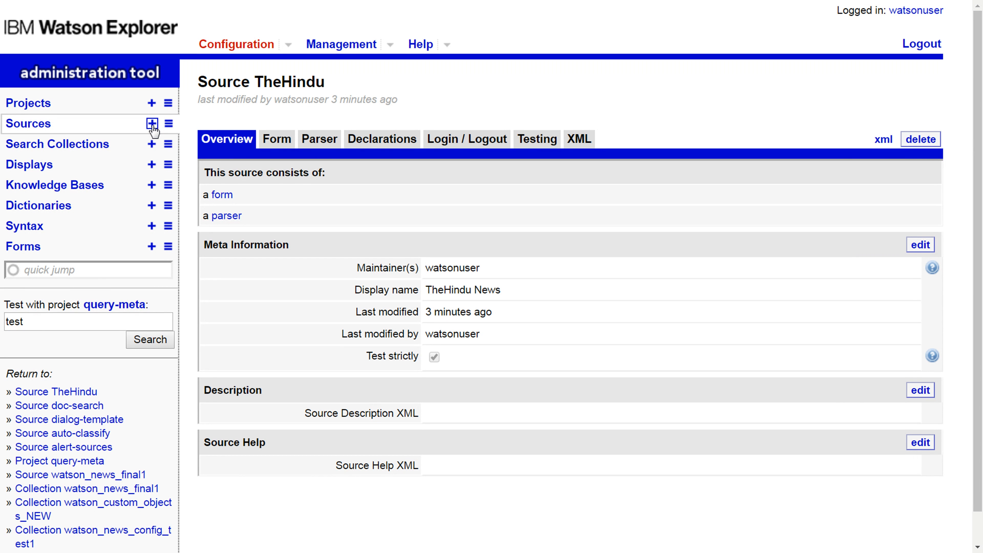
Create a new standalone source named TheNewIndianExpress.
{"action": "left_click", "coordinate": [152, 124]}
{"action": "left_click", "coordinate": [439, 157]}
{"action": "type", "text": "TheN"}
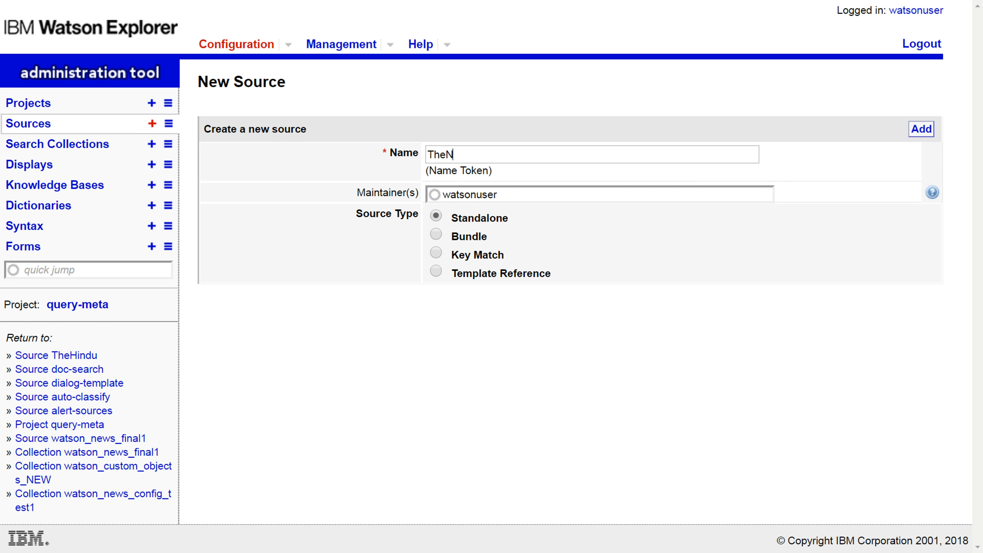
{"action": "type", "text": "ewIndianExpress"}
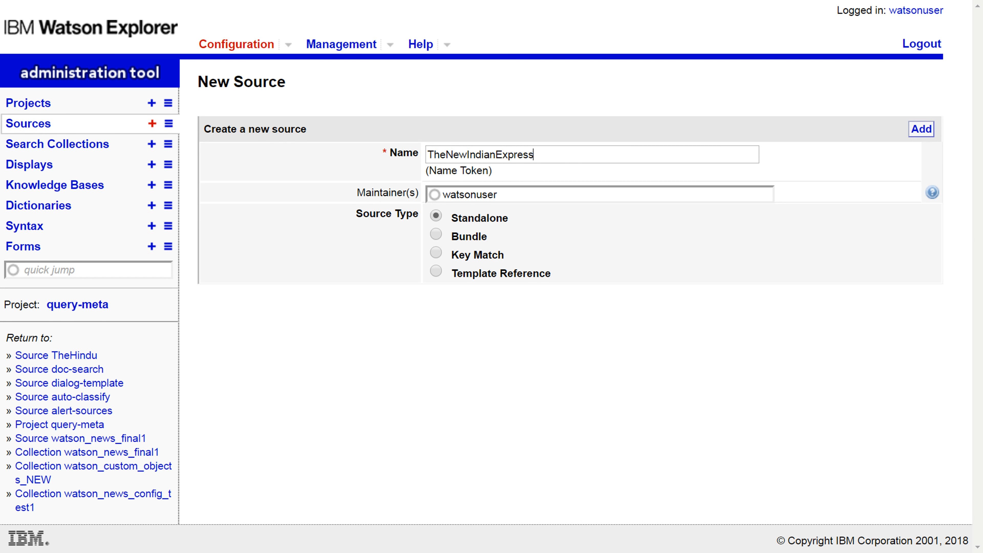
{"action": "left_click", "coordinate": [929, 134]}
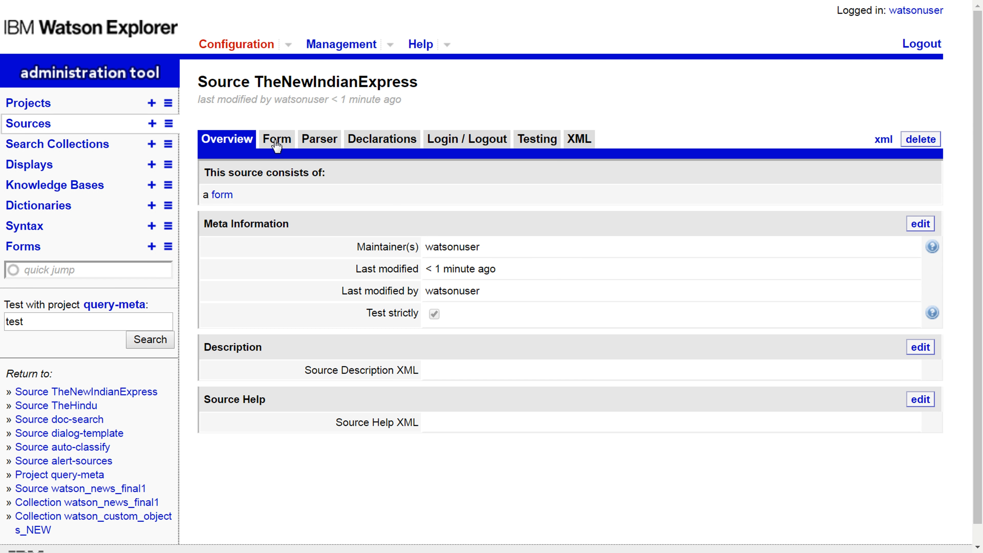
Add a Standard Form component to the form of the TheNewIndianExpress source.
{"action": "left_click", "coordinate": [275, 143]}
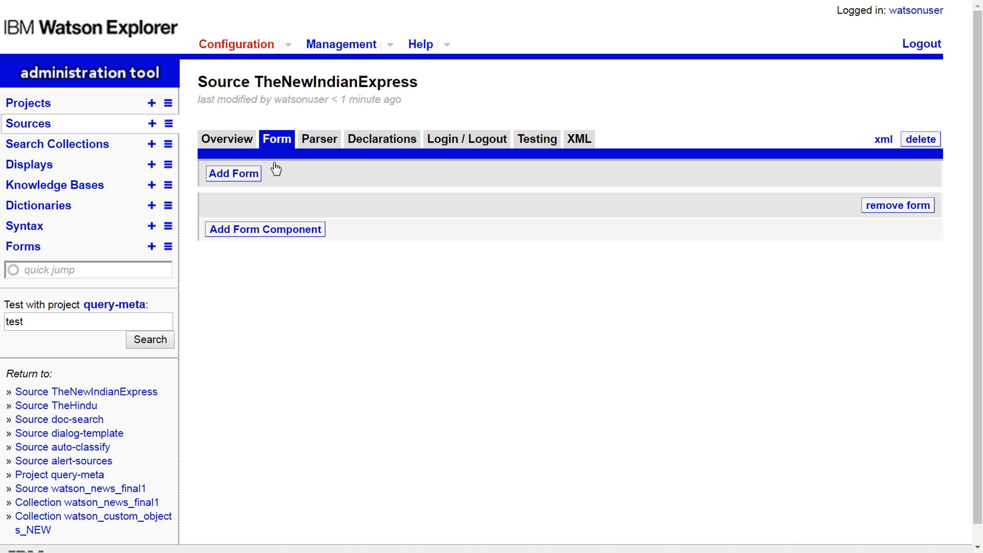
{"action": "left_click", "coordinate": [263, 234]}
{"action": "left_click", "coordinate": [176, 228]}
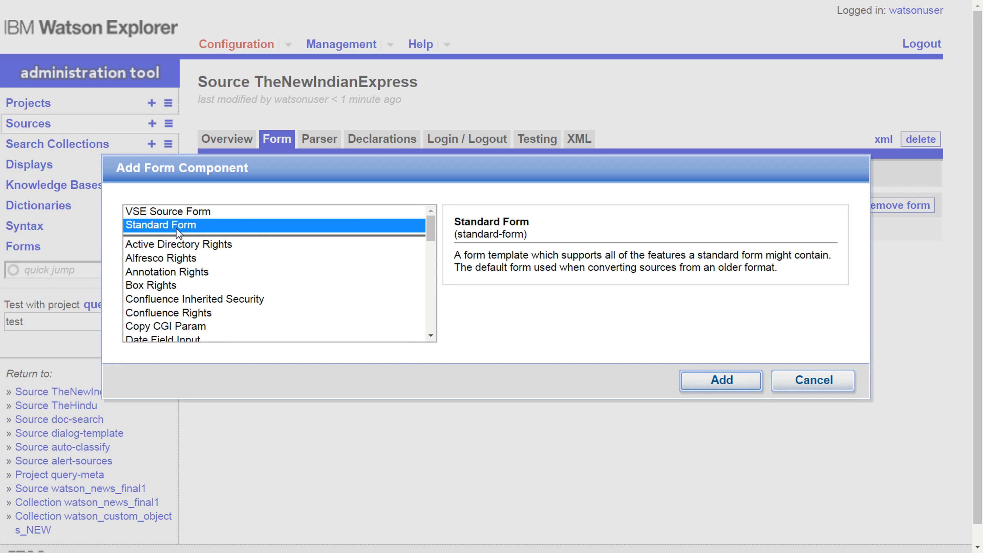
{"action": "left_click", "coordinate": [716, 380]}
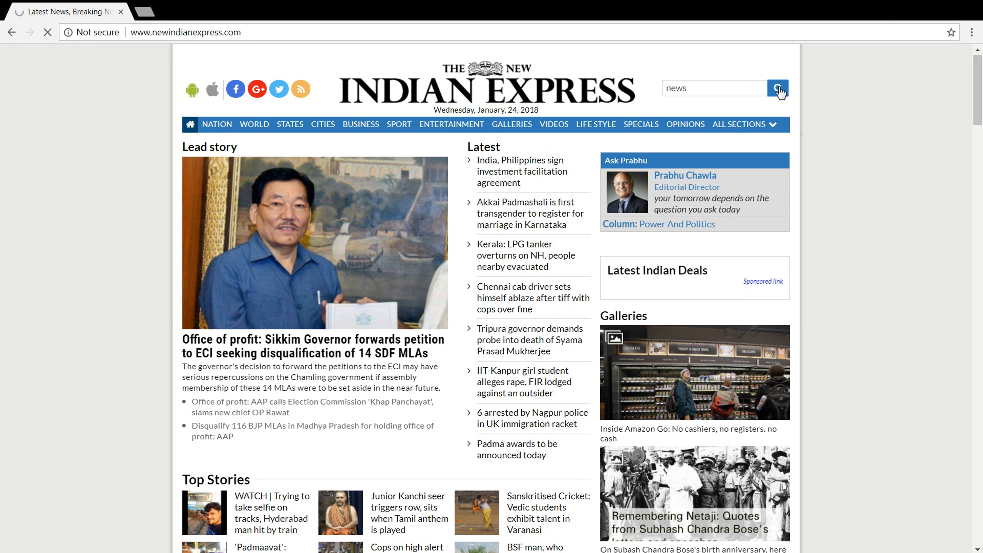
Switch to the New Indian Express website in the browser, search it for news and copy the results page's URL.
{"action": "left_click", "coordinate": [778, 88]}
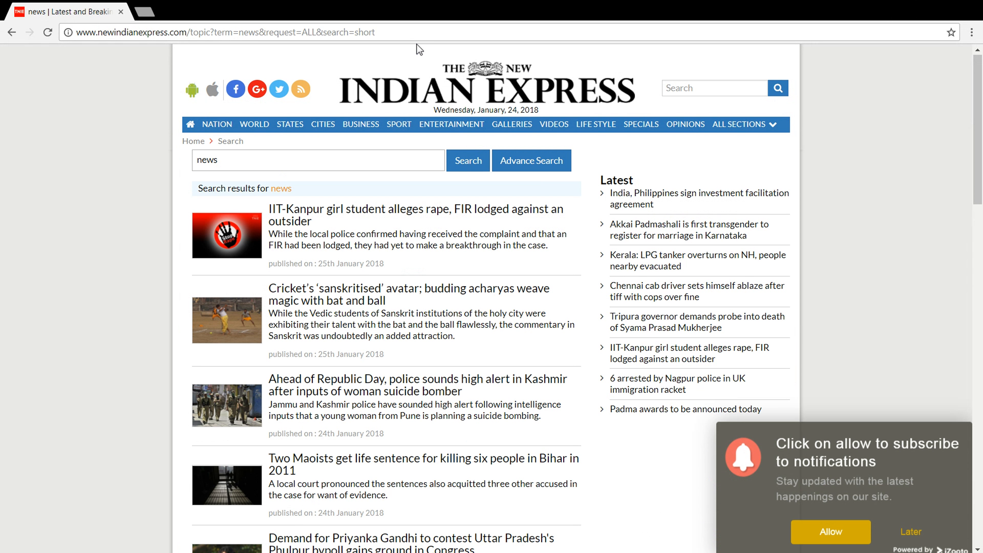
{"action": "left_click", "coordinate": [417, 32]}
{"action": "left_click", "coordinate": [417, 32]}
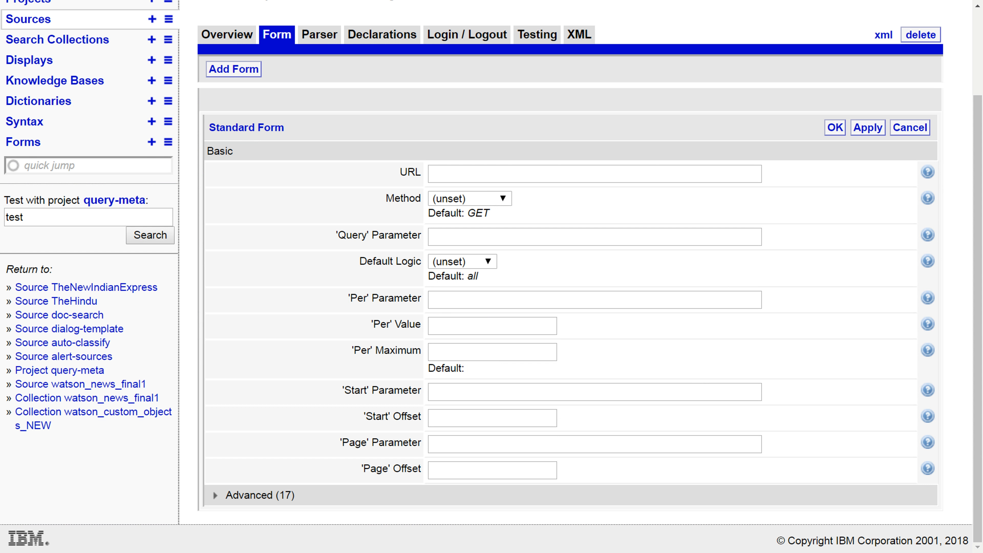
{"action": "left_click", "coordinate": [475, 175]}
{"action": "key", "text": "ctrl+v"}
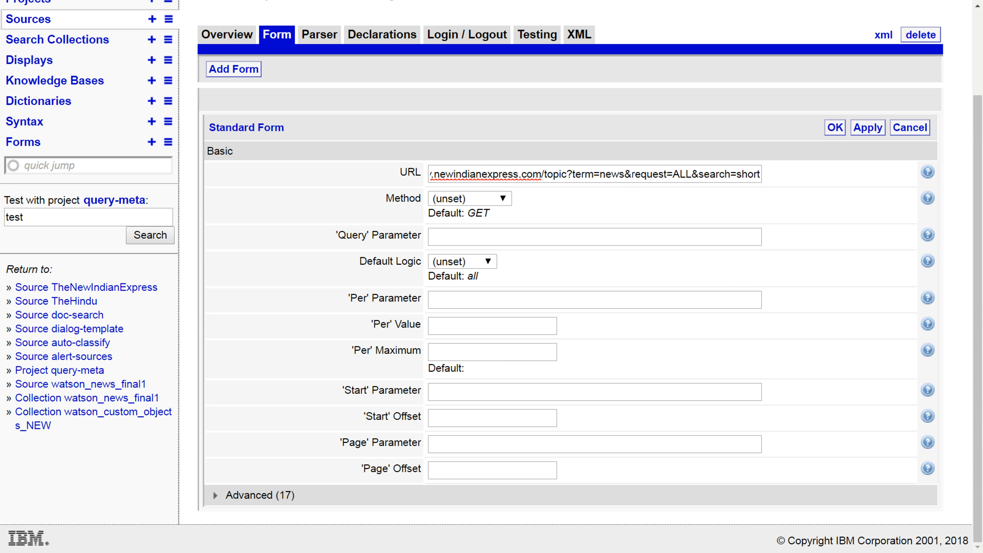
{"action": "left_click_drag", "start_coordinate": [632, 174], "coordinate": [576, 174]}
{"action": "key", "text": "BackSpace"}
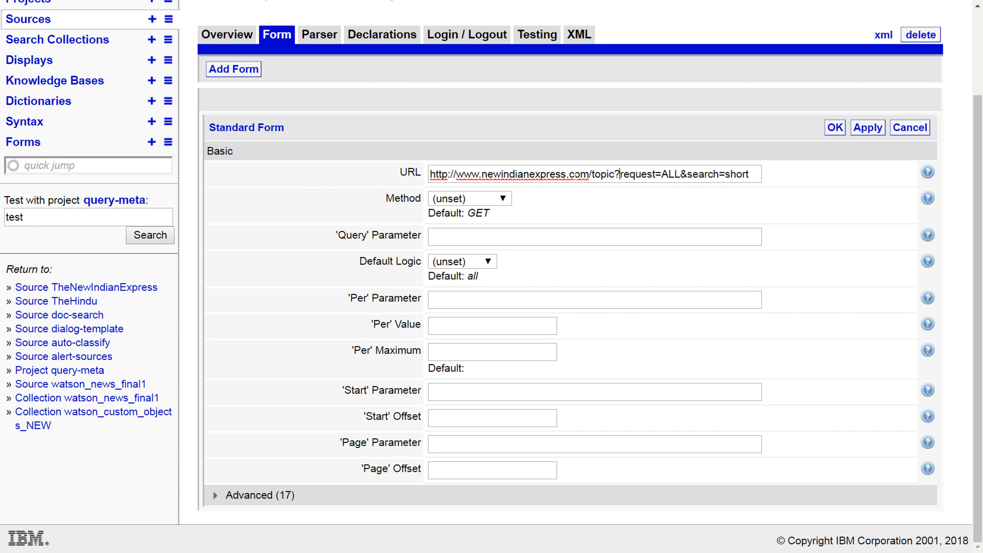
{"action": "left_click", "coordinate": [431, 236]}
{"action": "type", "text": "tern"}
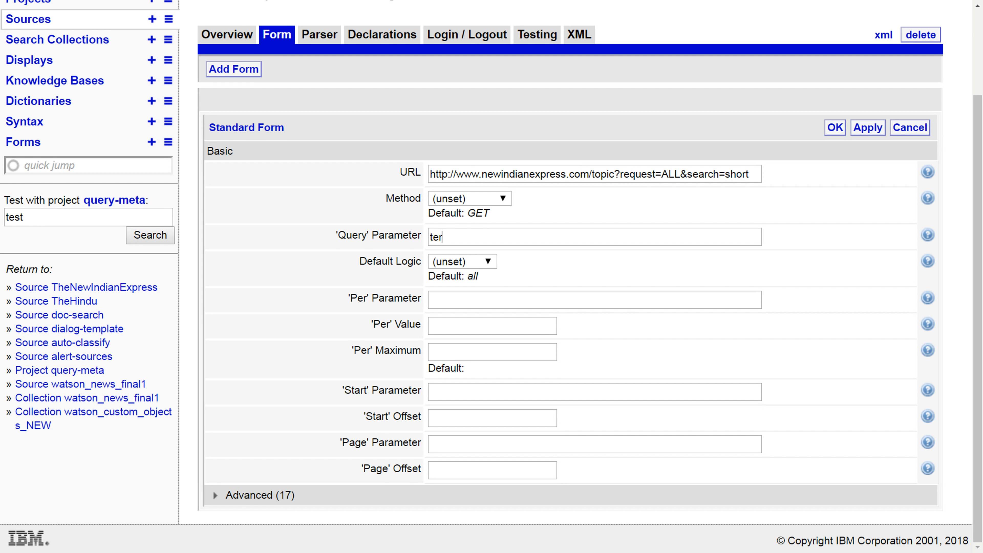
{"action": "type", "text": "m"}
{"action": "left_click", "coordinate": [835, 127]}
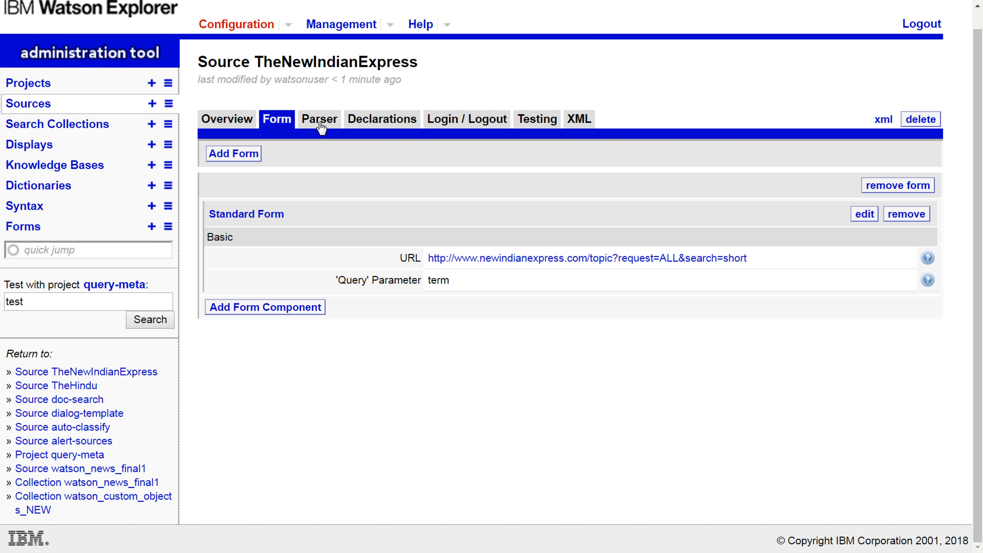
Add a Free XSL primary parser and enter a root template whose scope applies templates with an empty select and mode results.
{"action": "left_click", "coordinate": [320, 120]}
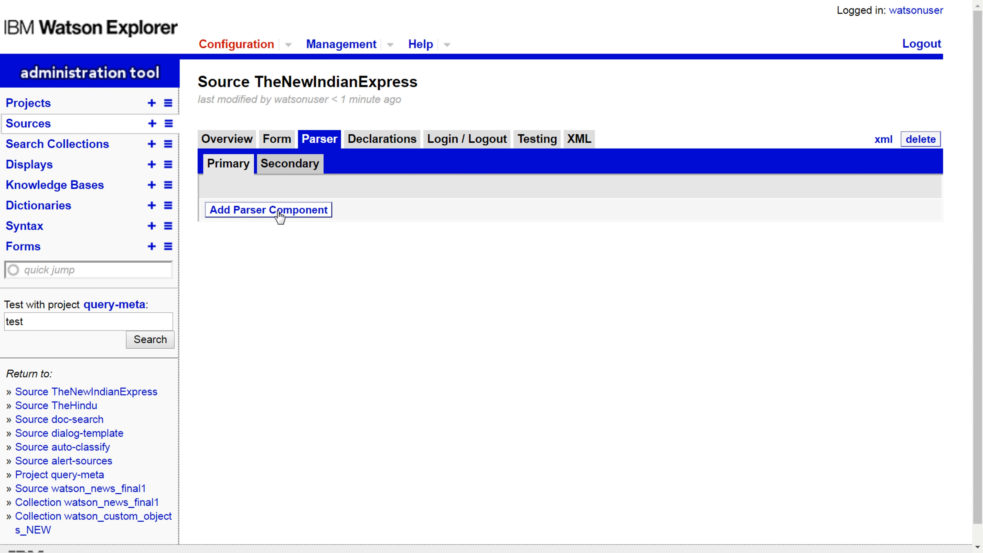
{"action": "left_click", "coordinate": [278, 211]}
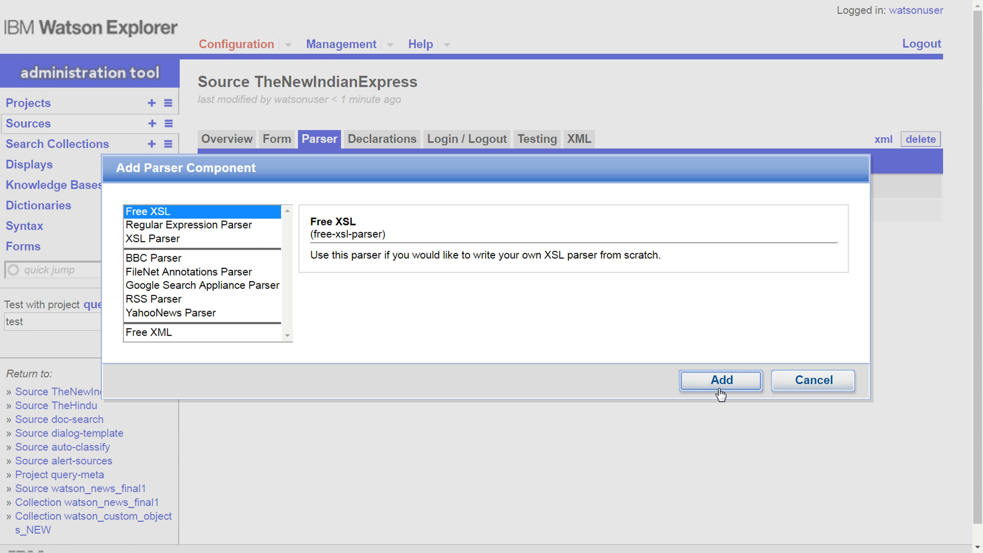
{"action": "left_click", "coordinate": [723, 387]}
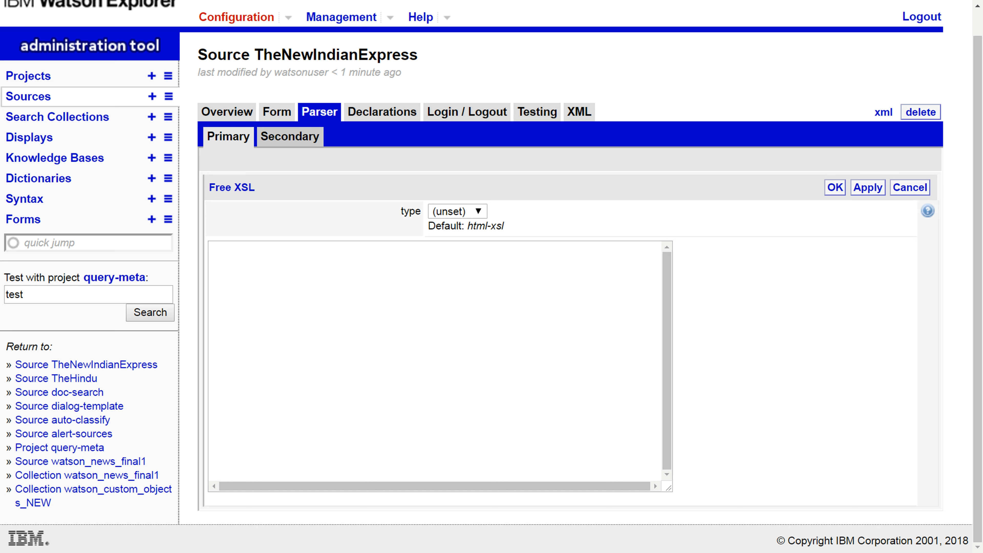
{"action": "left_click", "coordinate": [213, 251]}
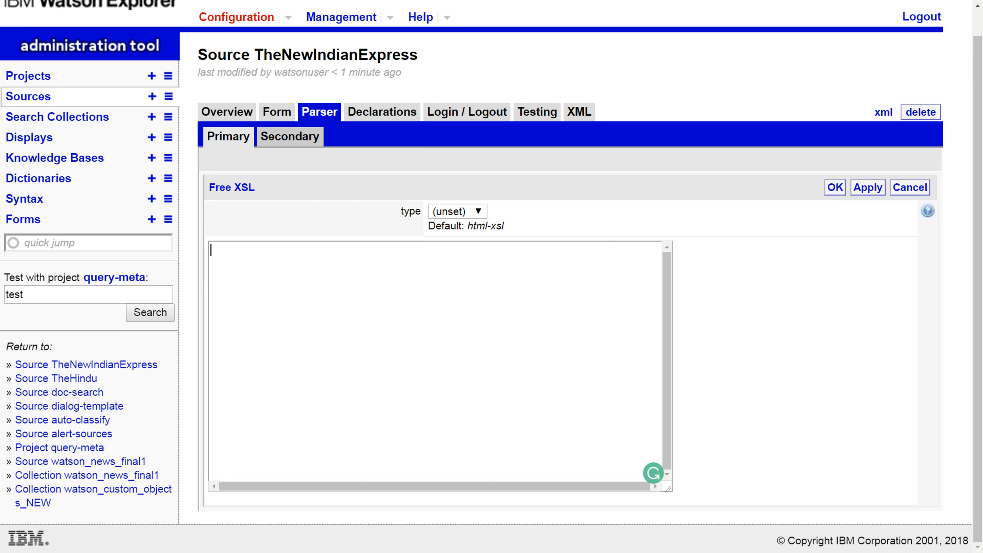
{"action": "type", "text": "<xsl:template match=\"/\"> <scope> <xsl:apply-templates select=\"\" mode=\"results\" /> </scope> </xsl:template> <xsl:template match=\"div\" mode=\"results\"> <xsl:variable name=\"title\" select=\"\" /> <xsl:variable name=\"url\" select=\"\" /> <xsl:variable name=\"snippet\" select=\"\" /> <document url=\"{$url}\"> <content name=\"title\" output-action=\"bold\" weight=\"3\"> <xsl:value-of select=\"$title\" /> </content> <content name=\"snippet\" output-action=\"bold\"> <xsl:value-of select=\"$snippet\" /> </content> </document> </xsl:template>"}
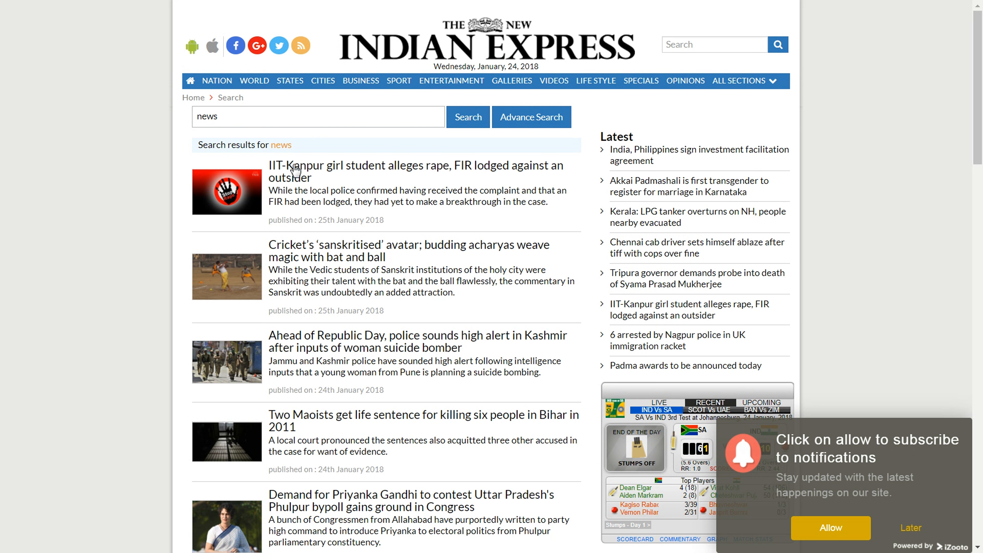
{"action": "left_click_drag", "start_coordinate": [340, 303], "coordinate": [343, 302]}
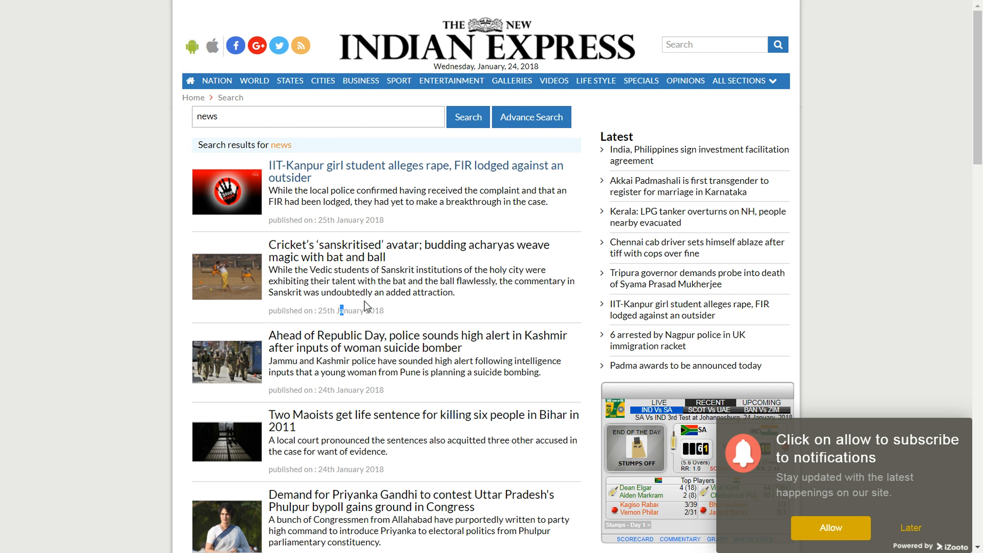
{"action": "key", "text": "ctrl+shift+i"}
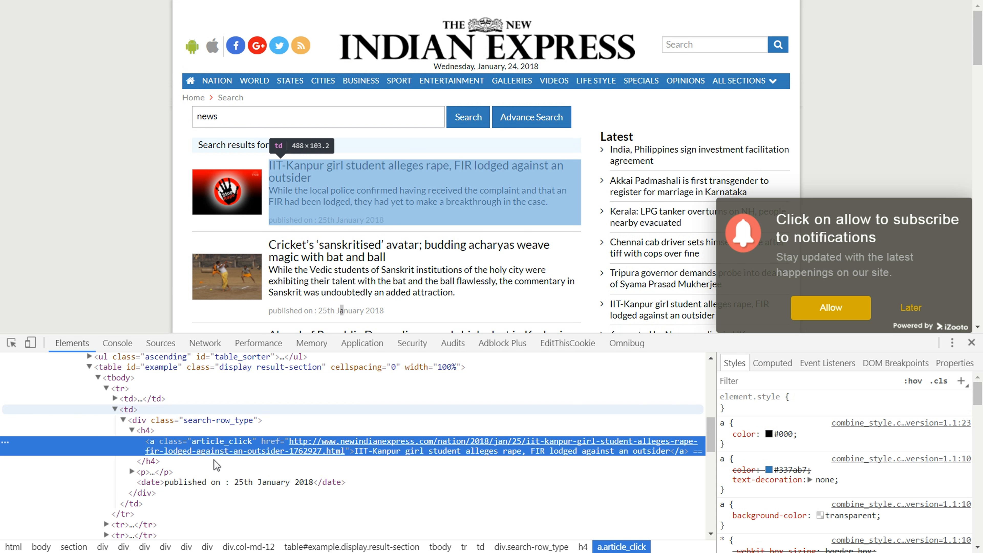
{"action": "left_click", "coordinate": [210, 421]}
{"action": "key", "text": "ctrl+f"}
{"action": "key", "text": "BackSpace"}
{"action": "type", "text": "//div[@"}
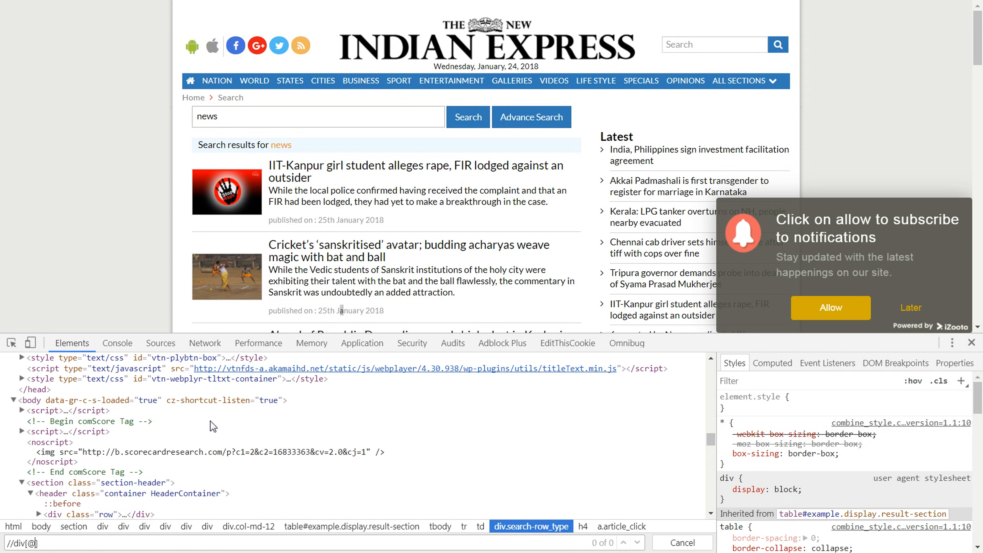
{"action": "type", "text": "class='search-row_type']"}
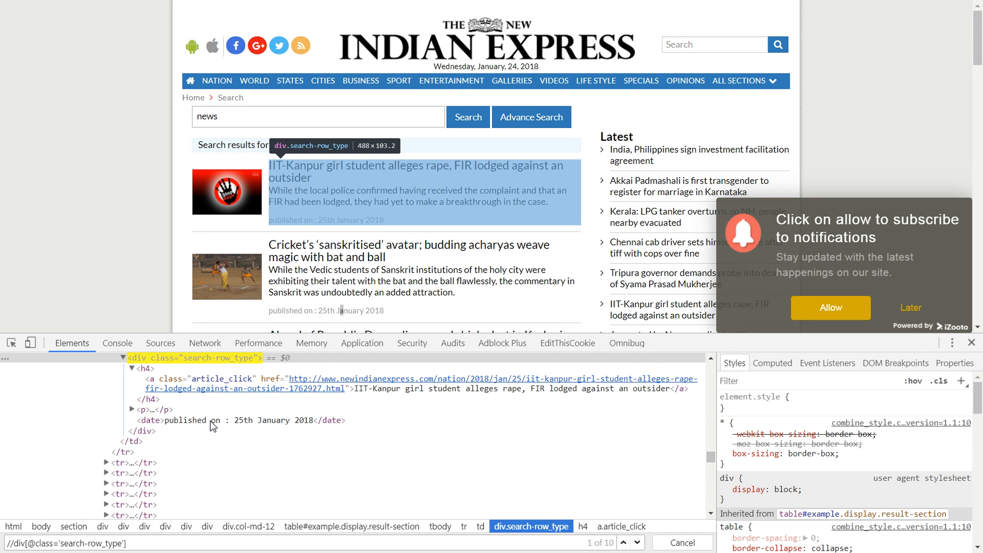
{"action": "key", "text": "Return"}
{"action": "scroll", "coordinate": [233, 450], "scroll_direction": "down", "scroll_amount": 2}
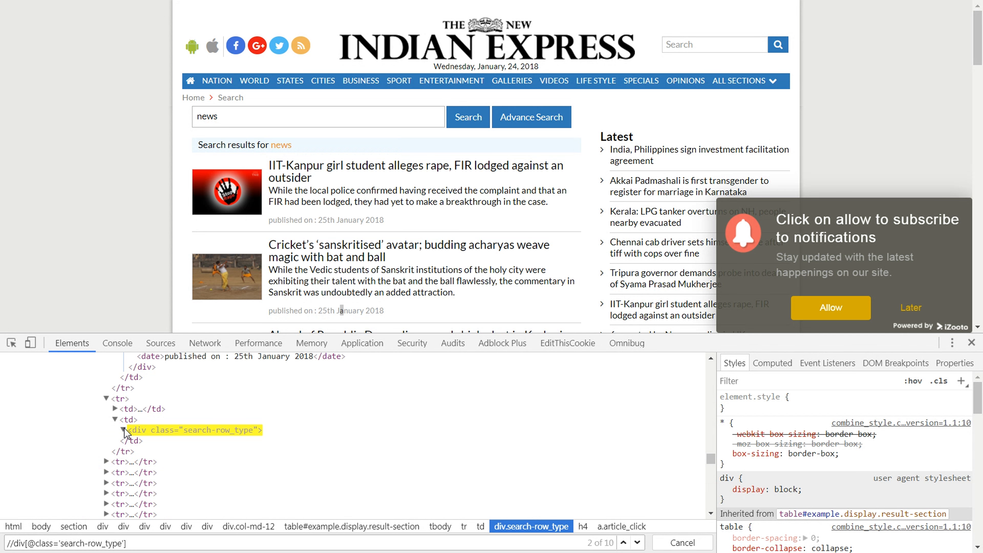
{"action": "left_click", "coordinate": [123, 430]}
{"action": "left_click", "coordinate": [131, 482]}
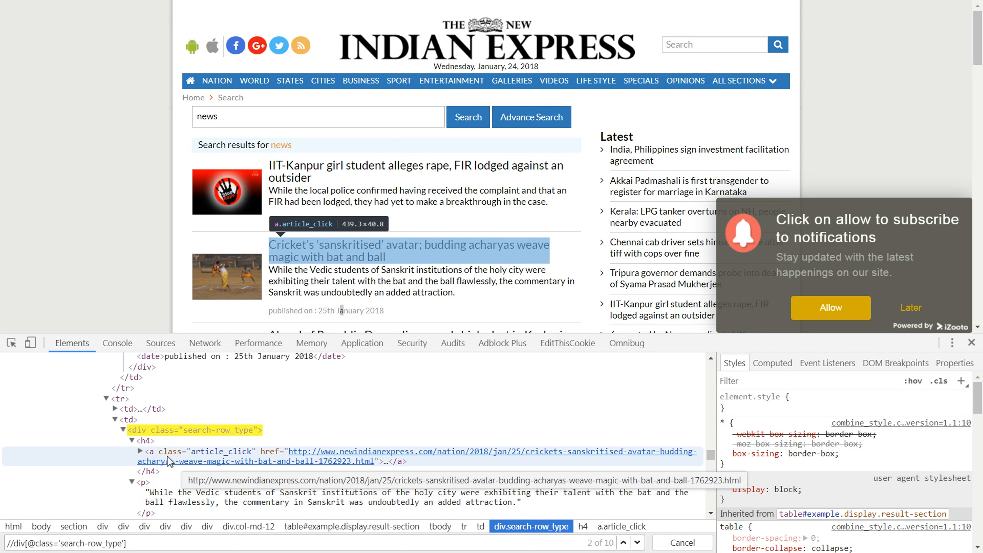
{"action": "type", "text": "/h"}
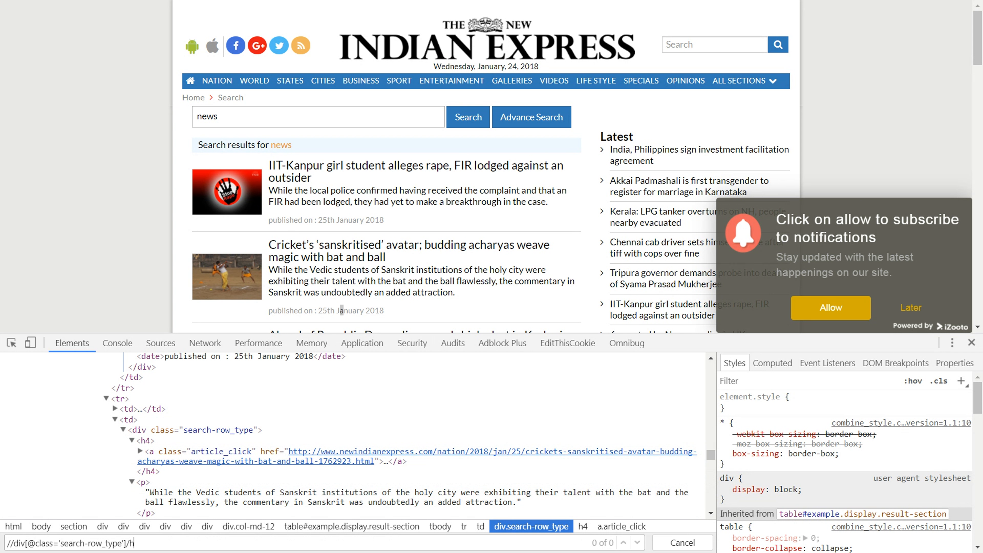
{"action": "type", "text": "4/a"}
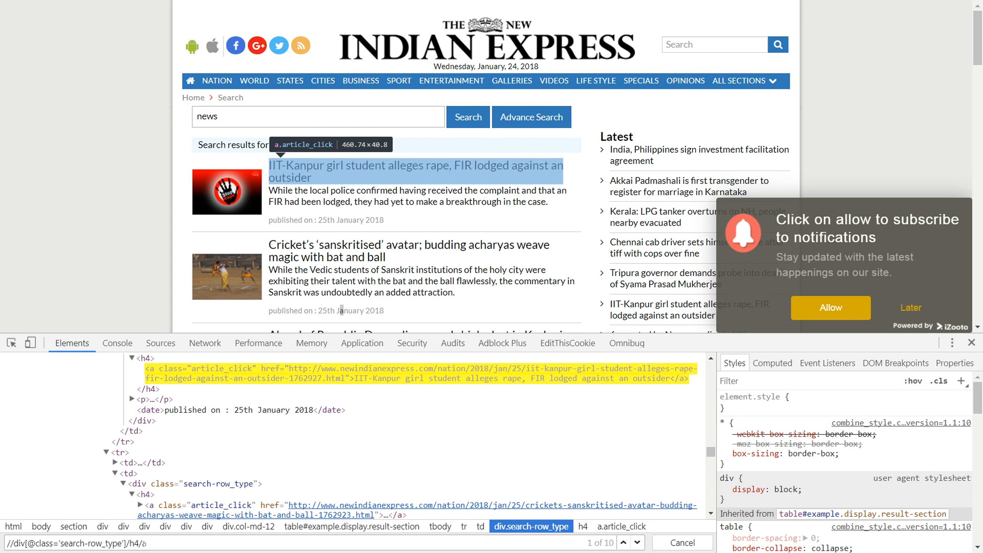
{"action": "key", "text": "Return"}
{"action": "key", "text": "BackSpace"}
{"action": "key", "text": "BackSpace"}
{"action": "key", "text": "BackSpace"}
{"action": "key", "text": "BackSpace"}
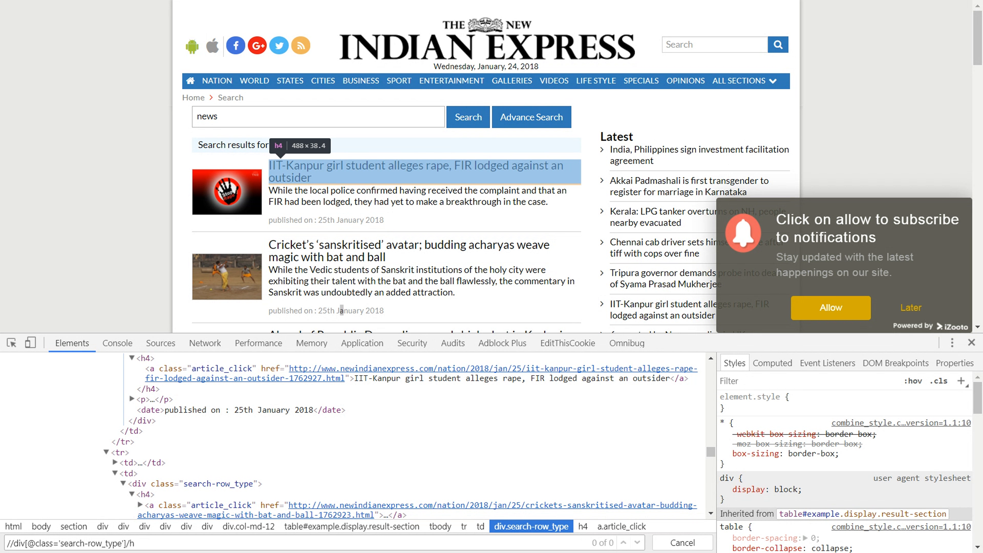
{"action": "type", "text": "p"}
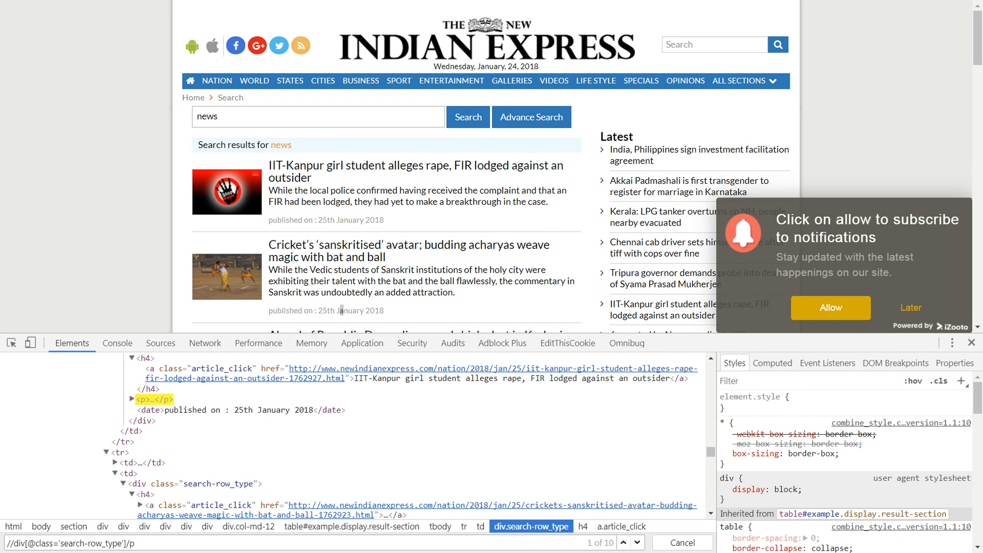
{"action": "left_click_drag", "start_coordinate": [269, 220], "coordinate": [384, 220]}
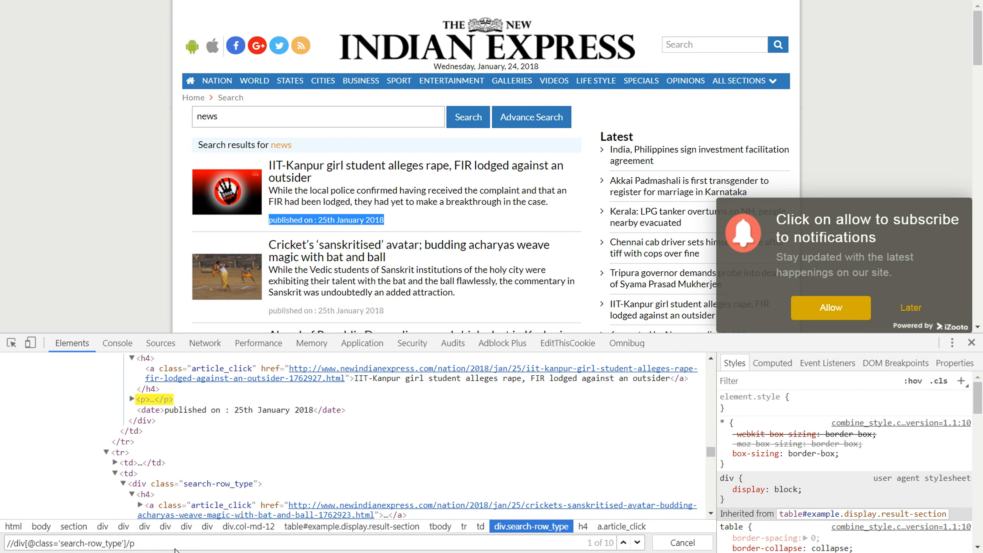
{"action": "key", "text": "BackSpace"}
{"action": "type", "text": "date"}
{"action": "key", "text": "Return"}
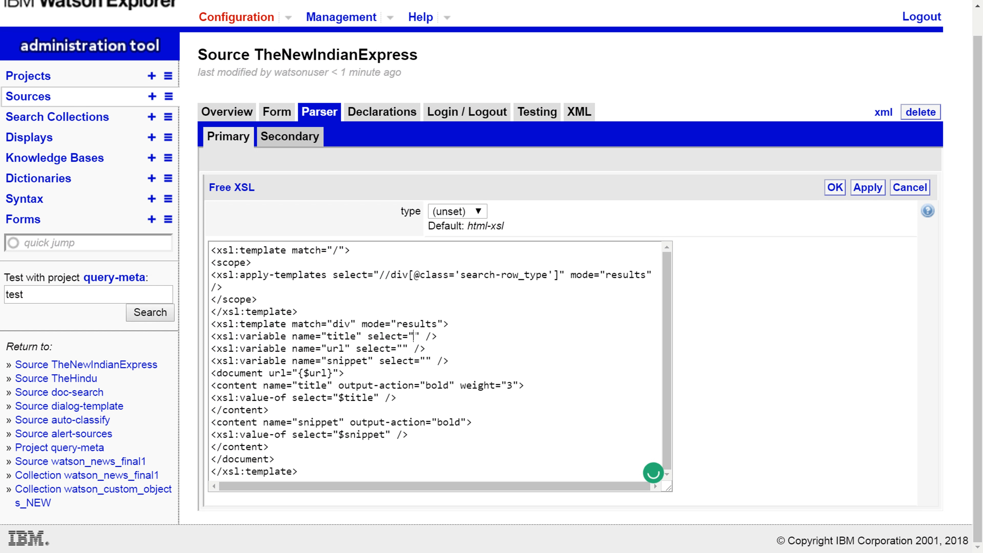
{"action": "type", "text": "h4/a\" />"}
{"action": "type", "text": "h4/a/@"}
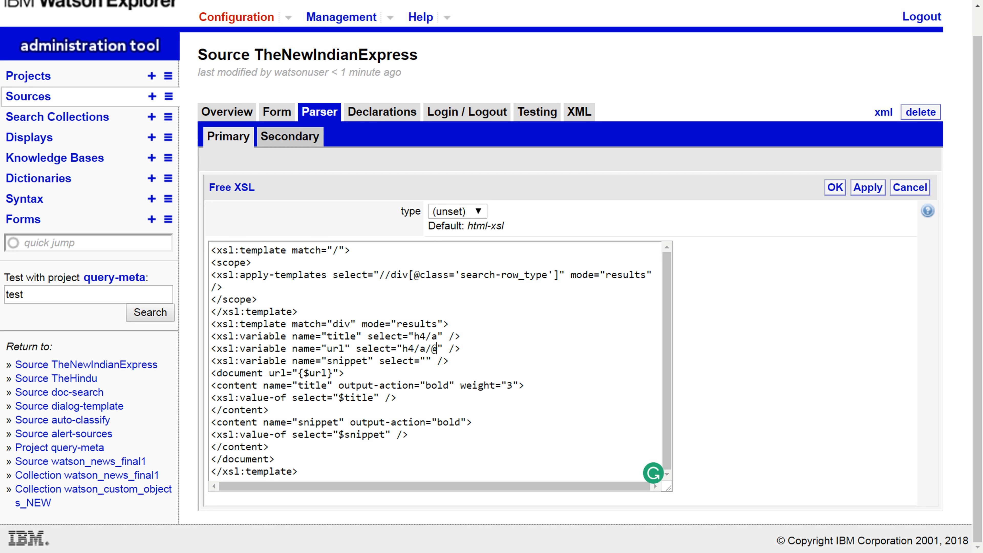
{"action": "type", "text": "href"}
{"action": "left_click", "coordinate": [427, 362]}
{"action": "type", "text": "p"}
Duplicate the snippet content element, name the copy Source_Type and set its value-of select to 'TheNewIndianExpress'.
{"action": "left_click_drag", "start_coordinate": [271, 450], "coordinate": [211, 422]}
{"action": "key", "text": "ctrl+c"}
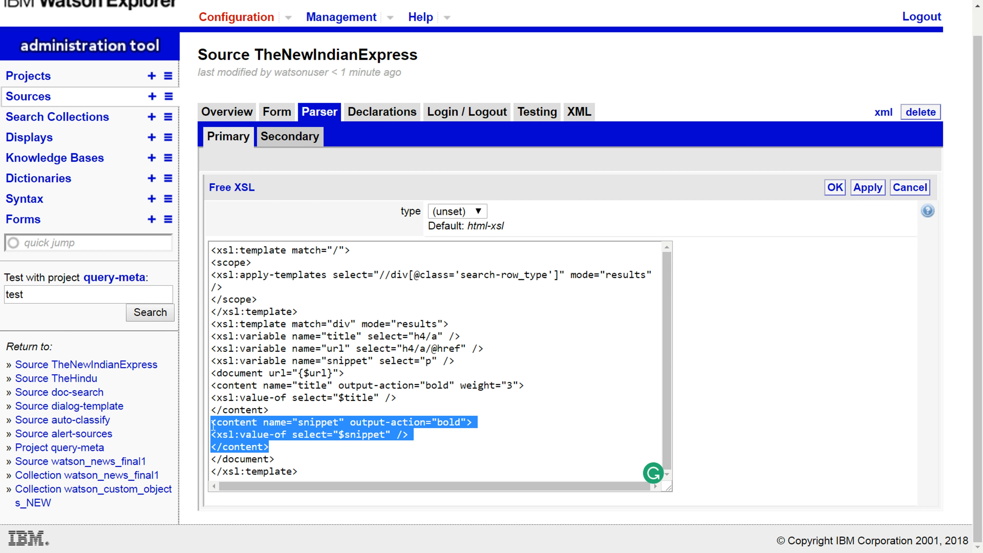
{"action": "left_click", "coordinate": [272, 450]}
{"action": "key", "text": "ctrl+v"}
{"action": "double_click", "coordinate": [323, 451]}
{"action": "type", "text": "Source_Type"}
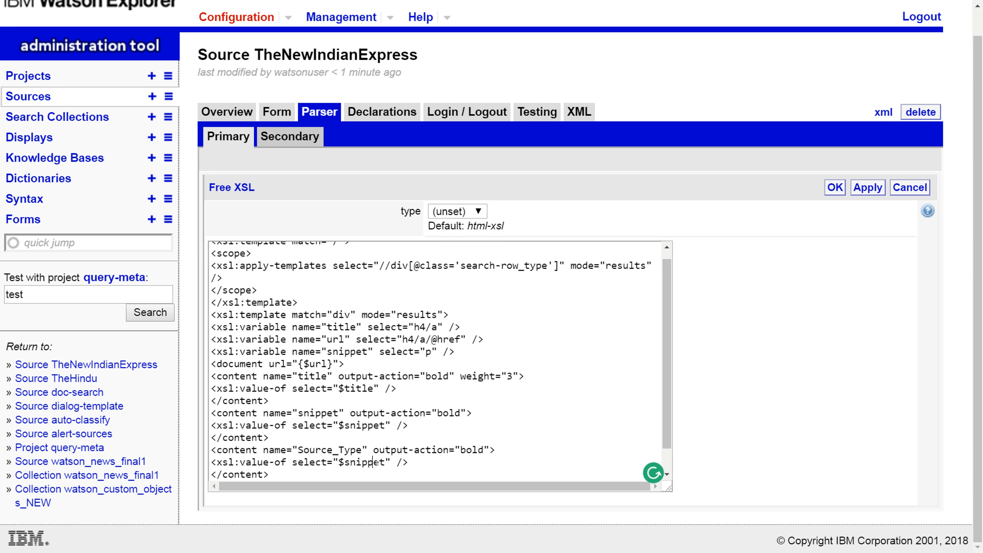
{"action": "double_click", "coordinate": [377, 463]}
{"action": "key", "text": "BackSpace"}
{"action": "key", "text": "BackSpace"}
{"action": "type", "text": "''"}
{"action": "key", "text": "Left"}
{"action": "type", "text": "Th"}
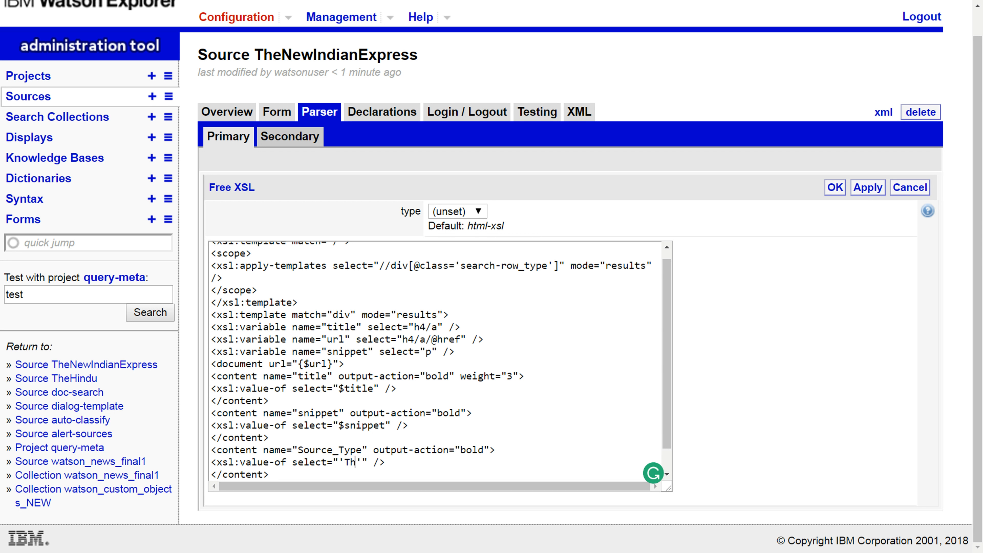
{"action": "type", "text": "eNewIndianExpress"}
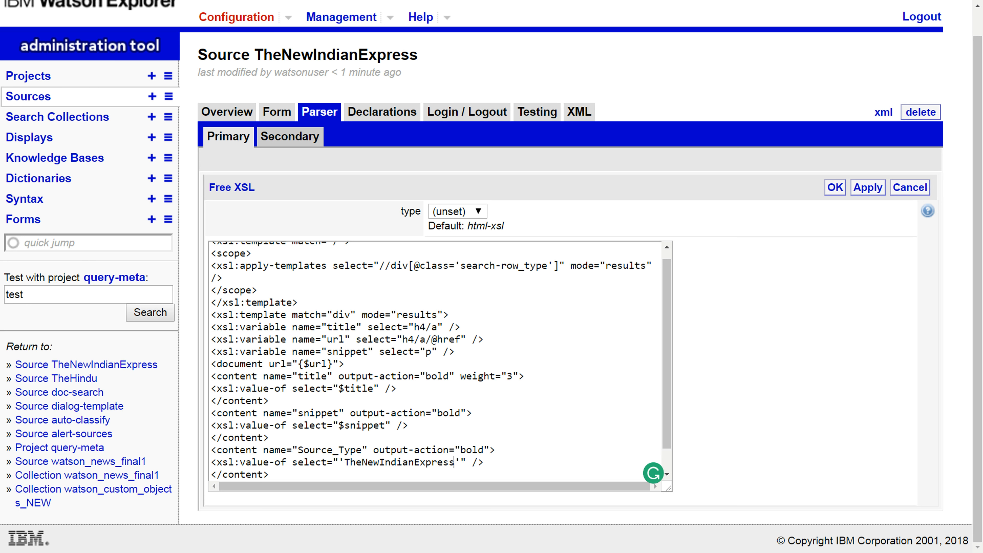
{"action": "key", "text": "Down"}
{"action": "key", "text": "End"}
{"action": "key", "text": "Return"}
{"action": "key", "text": "ctrl+v"}
{"action": "triple_click", "coordinate": [323, 424]}
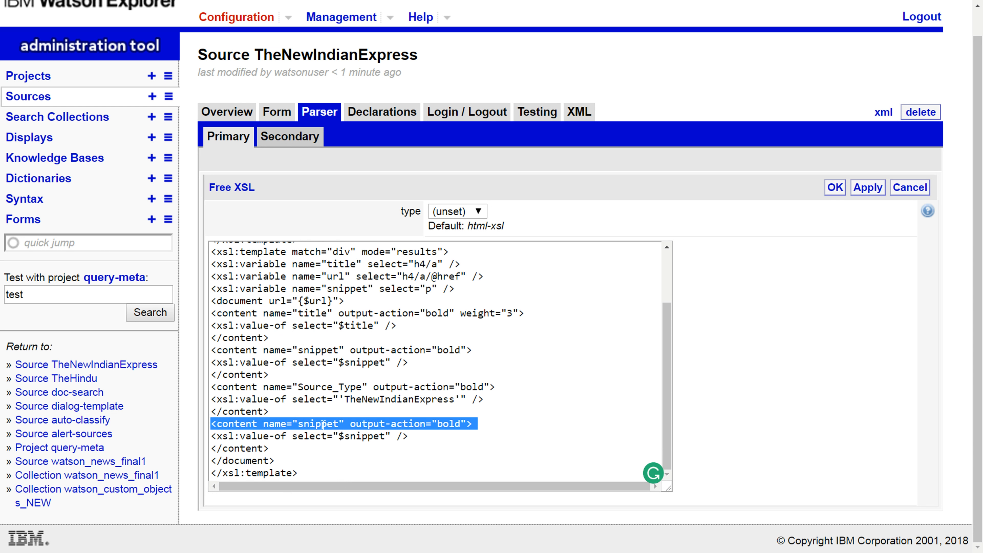
{"action": "double_click", "coordinate": [324, 424]}
{"action": "type", "text": "Published_date"}
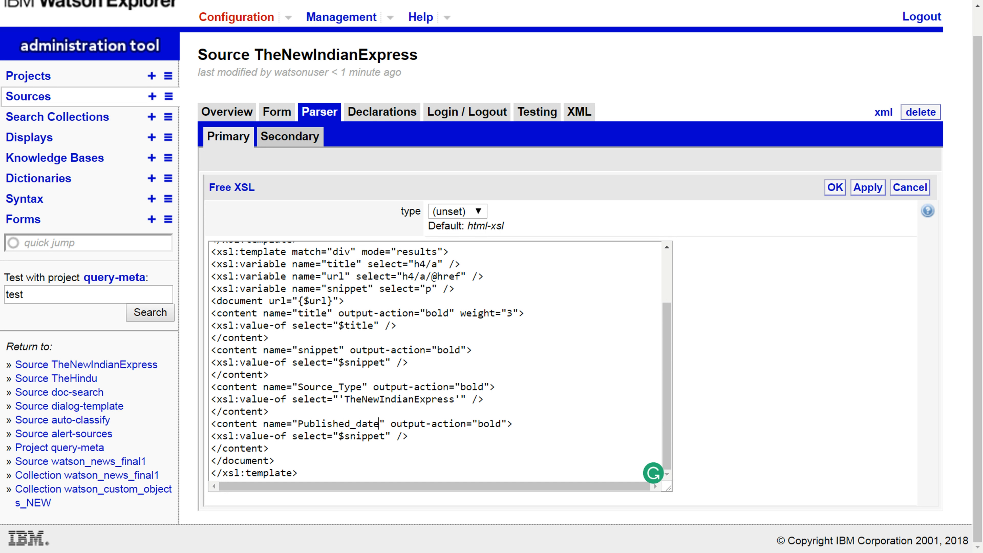
{"action": "key", "text": "BackSpace"}
{"action": "key", "text": "BackSpace"}
{"action": "key", "text": "BackSpace"}
{"action": "key", "text": "BackSpace"}
{"action": "type", "text": "Date"}
{"action": "double_click", "coordinate": [363, 438]}
{"action": "key", "text": "BackSpace"}
{"action": "key", "text": "BackSpace"}
{"action": "key", "text": "ctrl+v"}
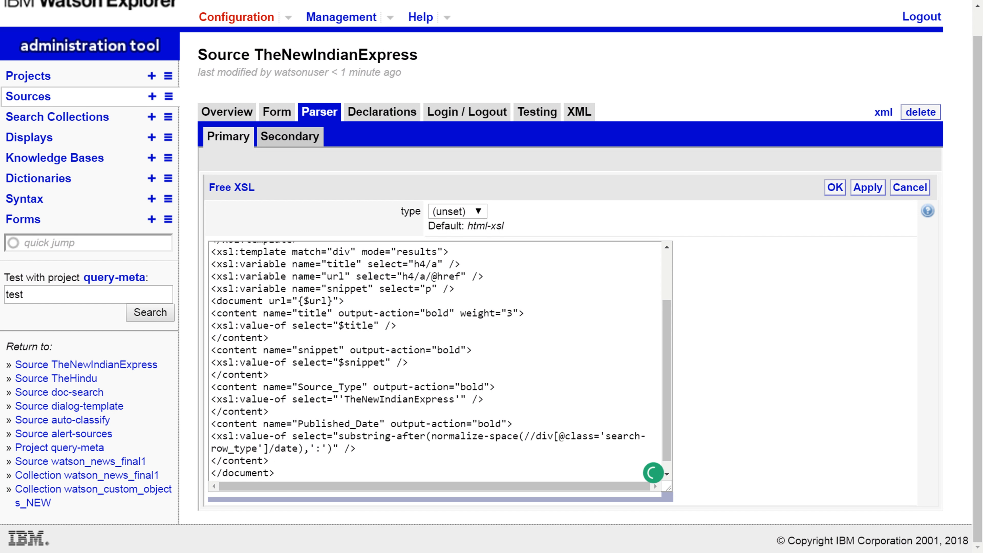
{"action": "left_click", "coordinate": [835, 190]}
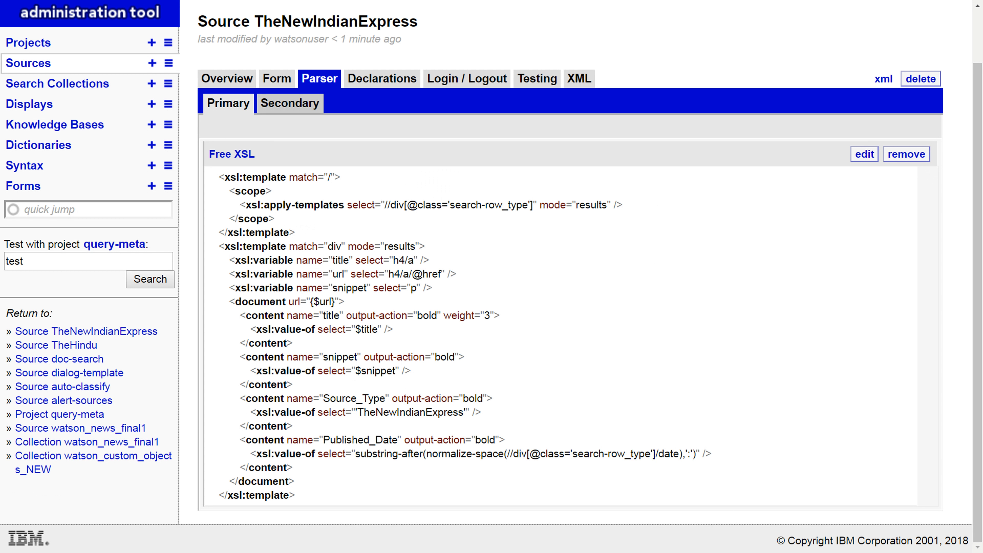
{"action": "left_click_drag", "start_coordinate": [507, 454], "coordinate": [679, 454]}
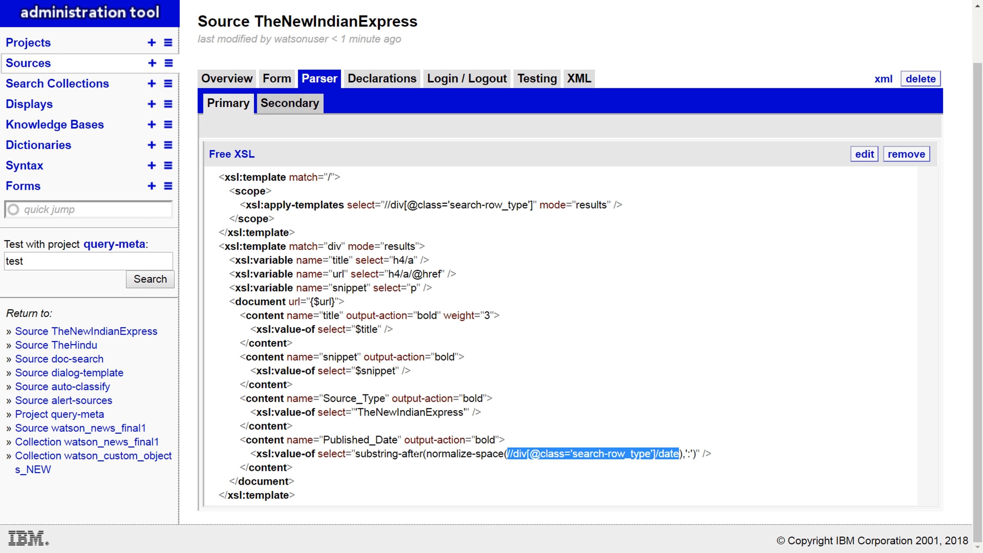
{"action": "left_click_drag", "start_coordinate": [692, 454], "coordinate": [688, 454]}
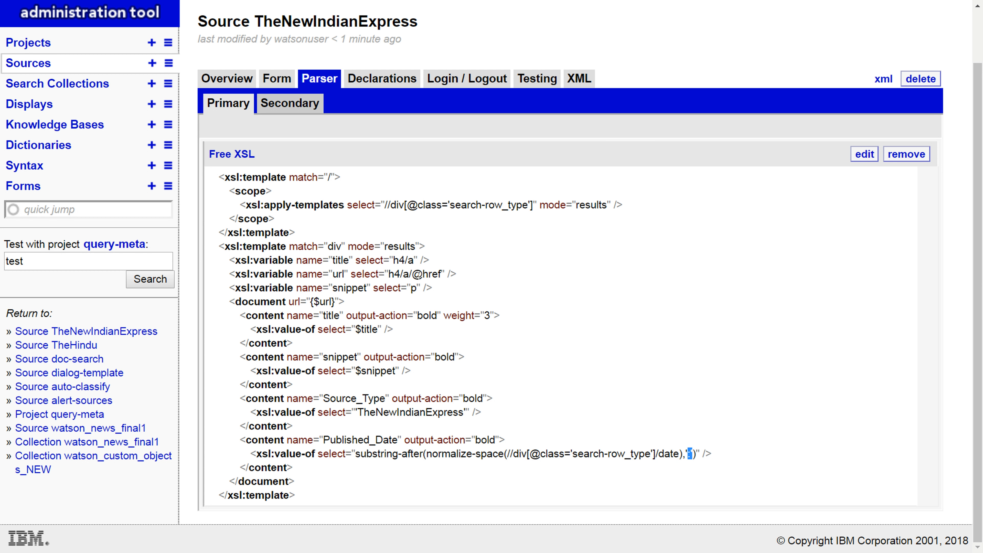
Open the source's XML for editing and paste a binning-sets block with one empty binning set after the closing parser tag.
{"action": "left_click", "coordinate": [581, 80]}
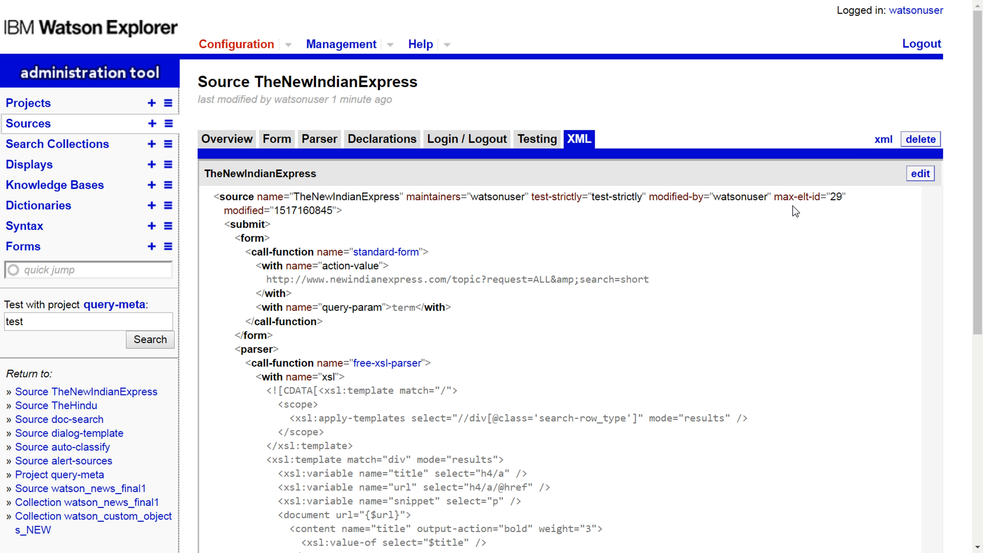
{"action": "left_click", "coordinate": [920, 174]}
{"action": "left_click_drag", "start_coordinate": [664, 249], "coordinate": [664, 327]}
{"action": "scroll", "coordinate": [663, 328], "scroll_direction": "down", "scroll_amount": 5}
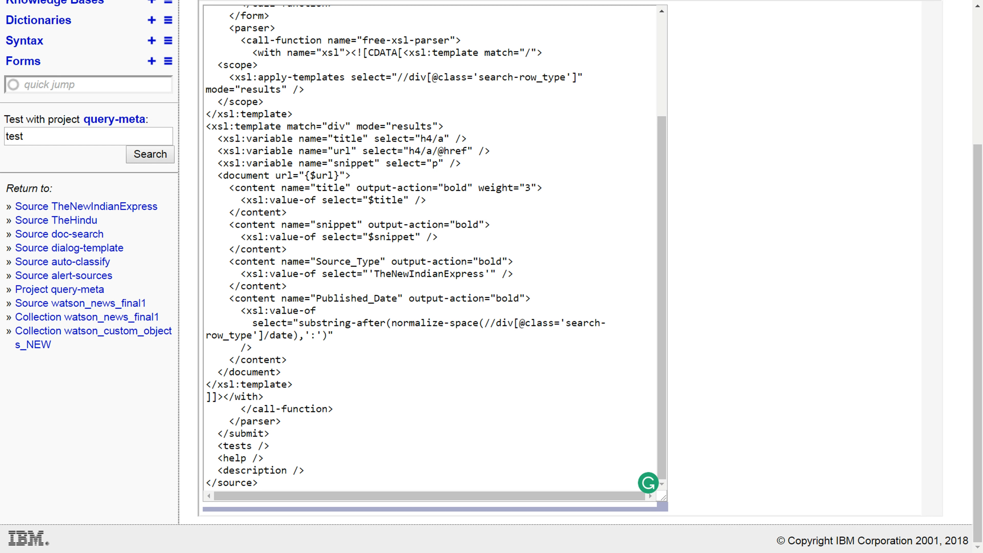
{"action": "left_click", "coordinate": [290, 426]}
{"action": "key", "text": "Return"}
{"action": "key", "text": "ctrl+v"}
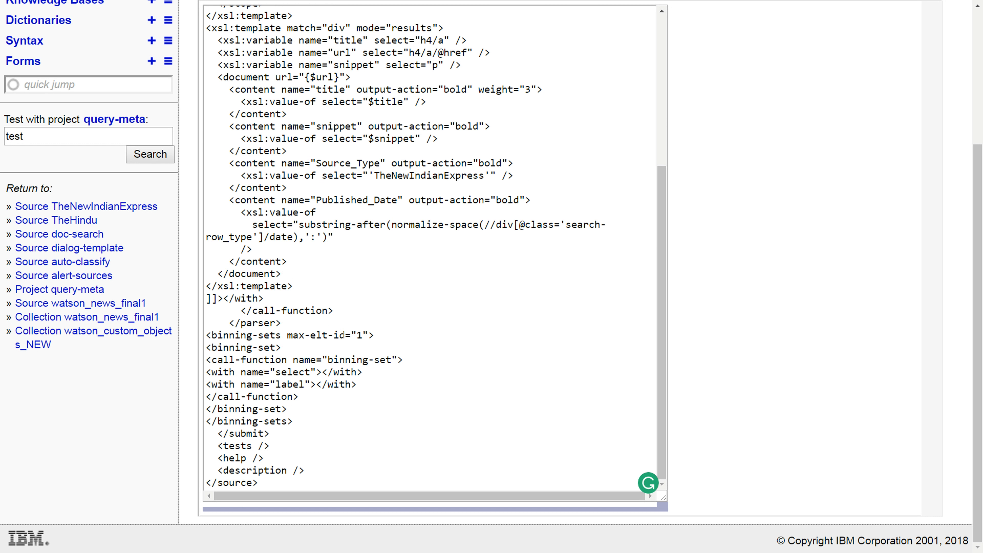
Set the binning set's select to $title and its label to Title.
{"action": "left_click", "coordinate": [321, 372]}
{"action": "type", "text": "$title"}
{"action": "left_click", "coordinate": [317, 384]}
{"action": "type", "text": "Title"}
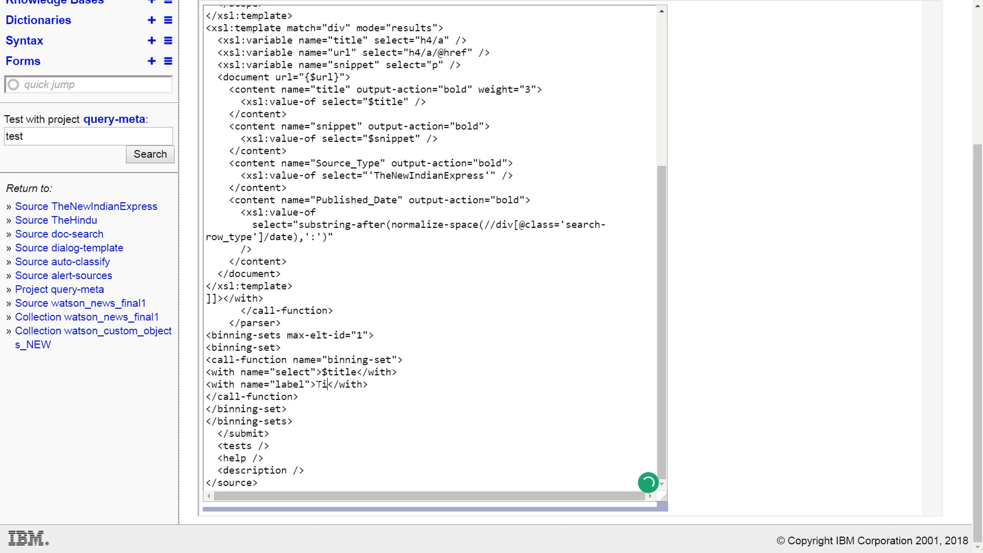
Duplicate the Title binning set, set the copy's select to $Source_Type and label to Source, and save the XML.
{"action": "left_click_drag", "start_coordinate": [287, 409], "coordinate": [206, 347]}
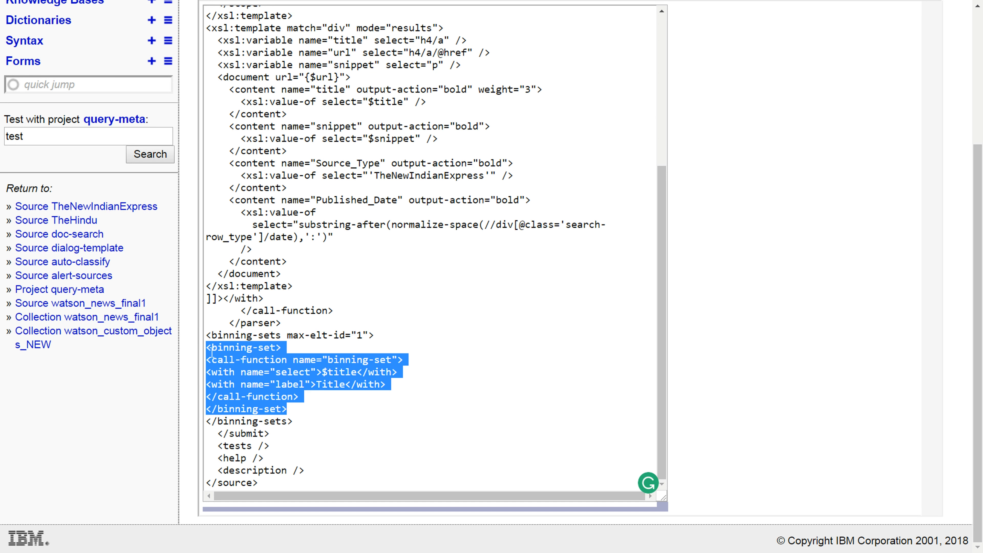
{"action": "key", "text": "ctrl+c"}
{"action": "left_click", "coordinate": [287, 408]}
{"action": "key", "text": "Return"}
{"action": "key", "text": "ctrl+v"}
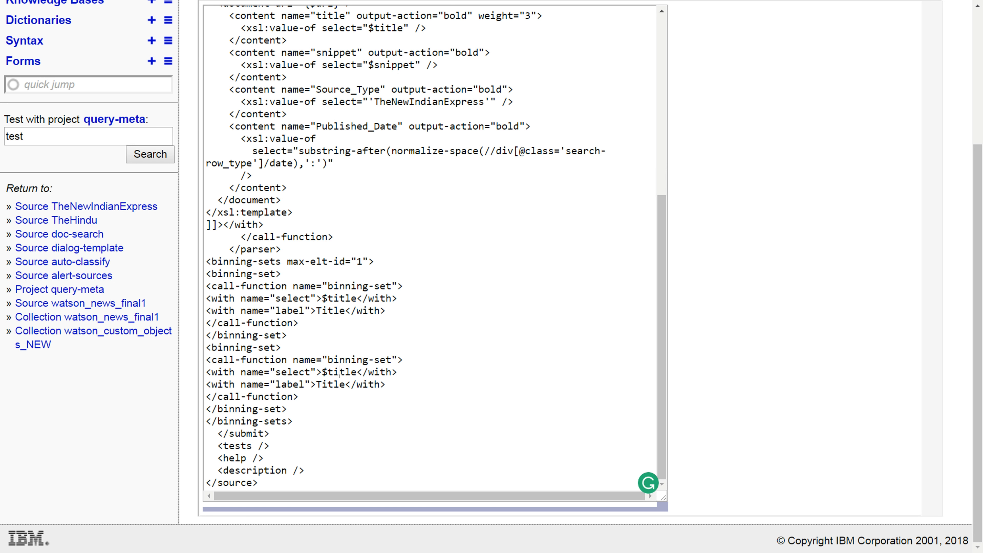
{"action": "double_click", "coordinate": [340, 373]}
{"action": "type", "text": "Source_Type"}
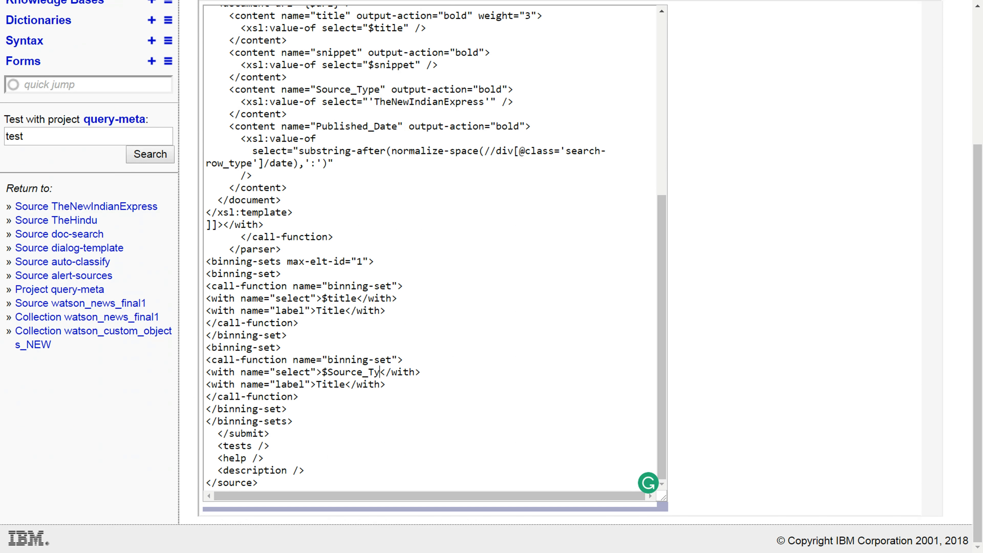
{"action": "double_click", "coordinate": [337, 385]}
{"action": "type", "text": "Source"}
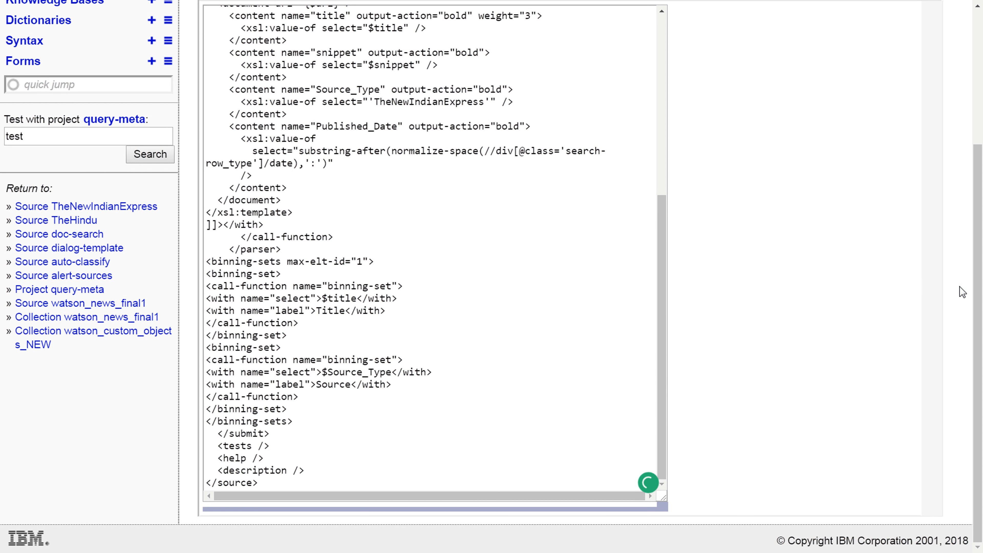
{"action": "scroll", "coordinate": [982, 299], "scroll_direction": "up", "scroll_amount": 4}
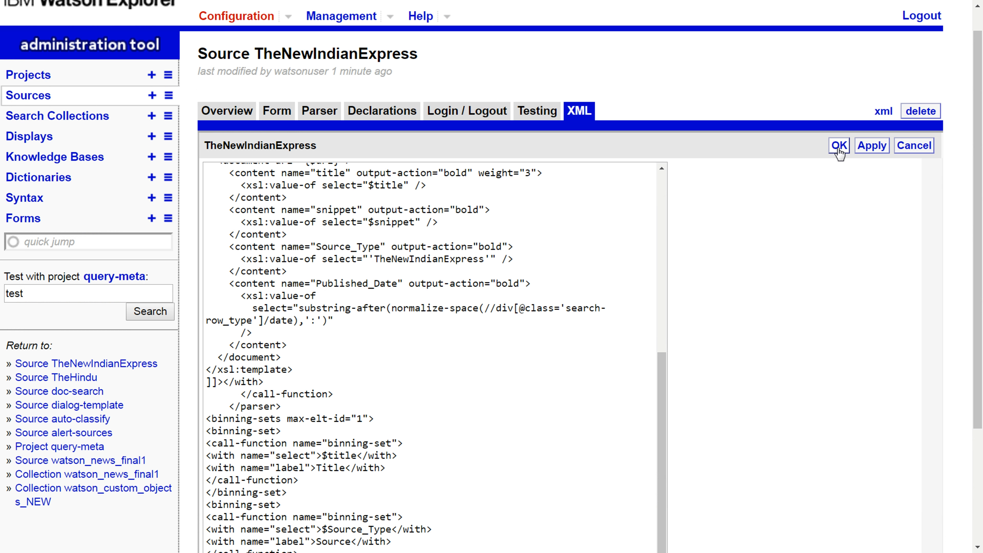
{"action": "left_click", "coordinate": [838, 146]}
{"action": "left_click_drag", "start_coordinate": [980, 155], "coordinate": [981, 132]}
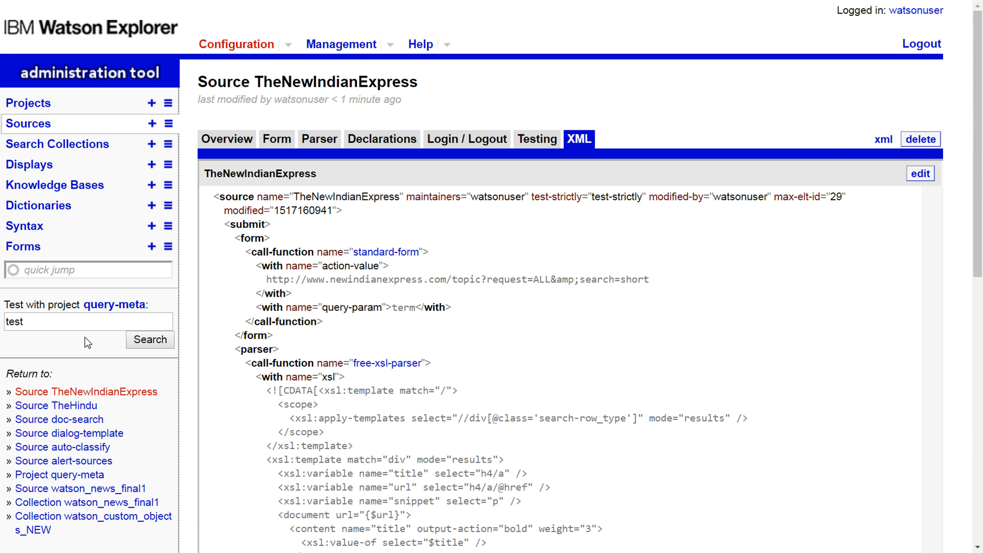
Run a test search for news with the query-meta project.
{"action": "double_click", "coordinate": [14, 321]}
{"action": "type", "text": "news"}
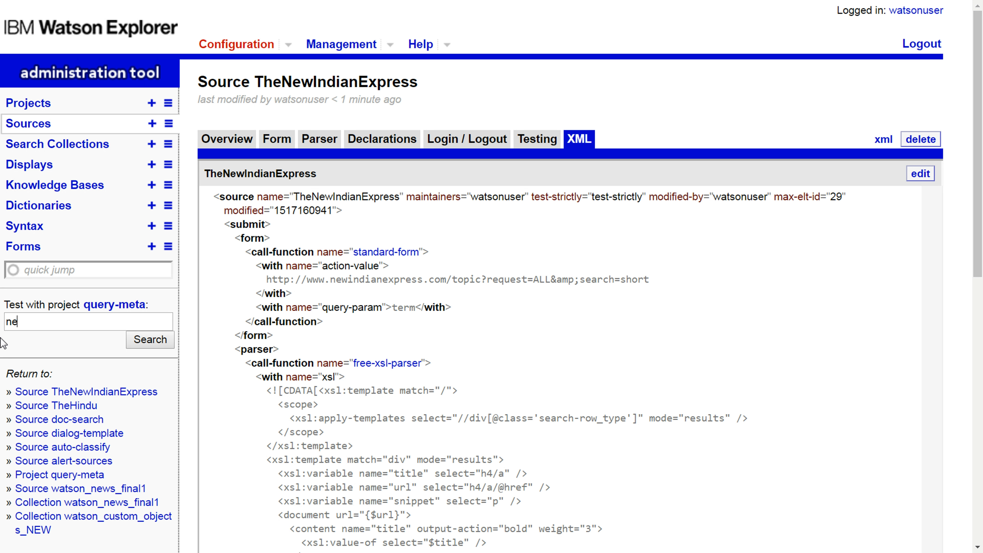
{"action": "left_click", "coordinate": [147, 340]}
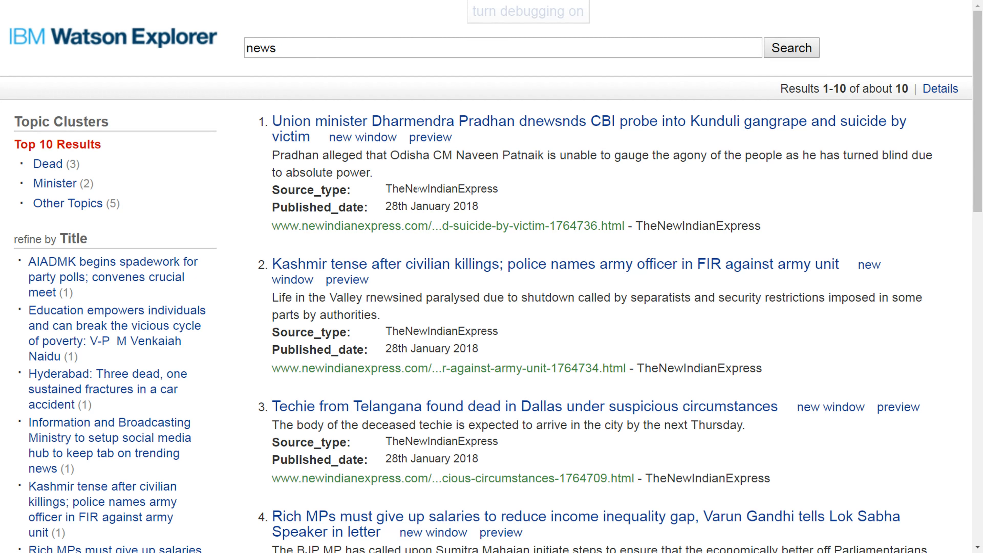
Create a new project named Meta-Search based on the core project.
{"action": "mouse_move", "coordinate": [982, 143]}
{"action": "left_mouse_down"}
{"action": "mouse_move", "coordinate": [982, 345]}
{"action": "mouse_move", "coordinate": [982, 138]}
{"action": "left_mouse_up"}
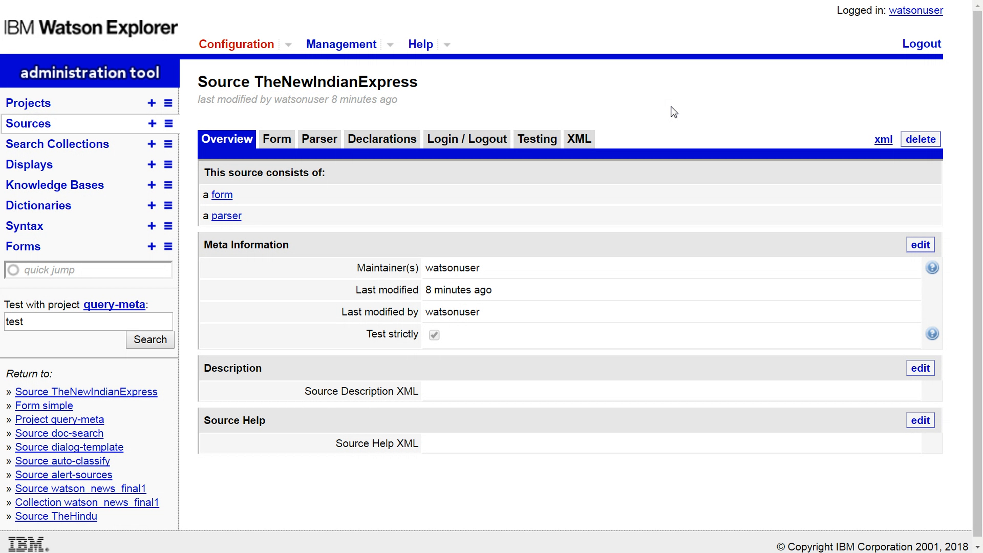
{"action": "left_click", "coordinate": [152, 103]}
{"action": "type", "text": "Meta"}
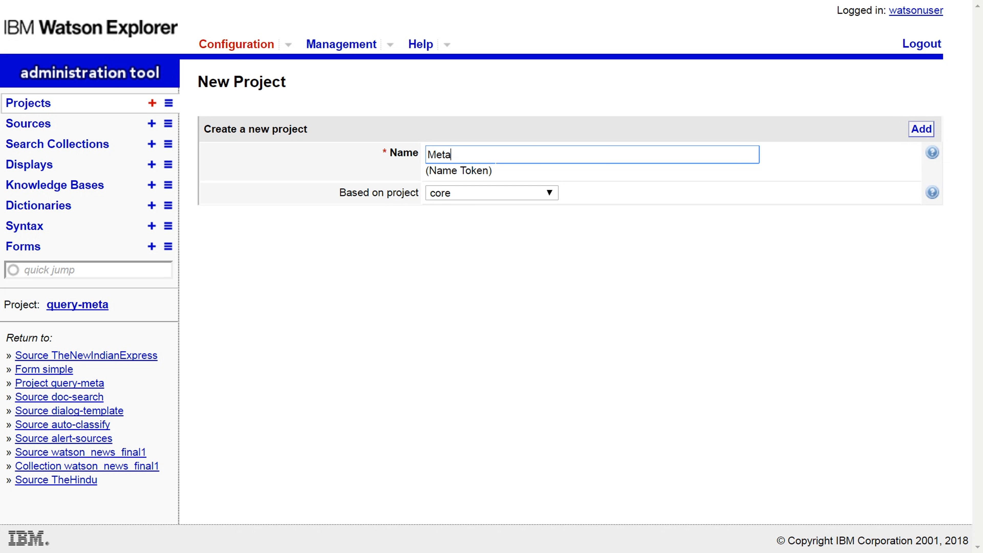
{"action": "type", "text": "-Search"}
{"action": "left_click_drag", "start_coordinate": [117, 309], "coordinate": [54, 306]}
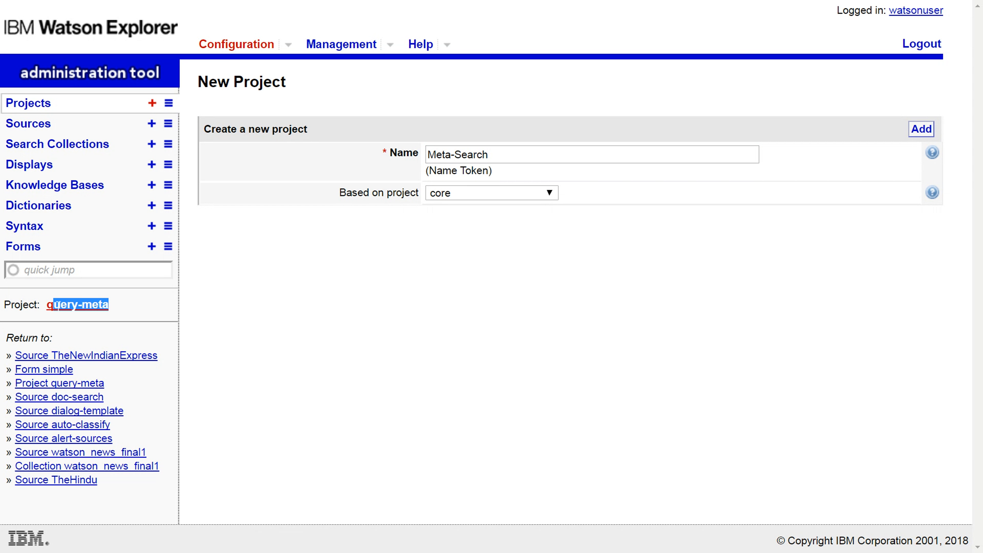
{"action": "left_click", "coordinate": [152, 310]}
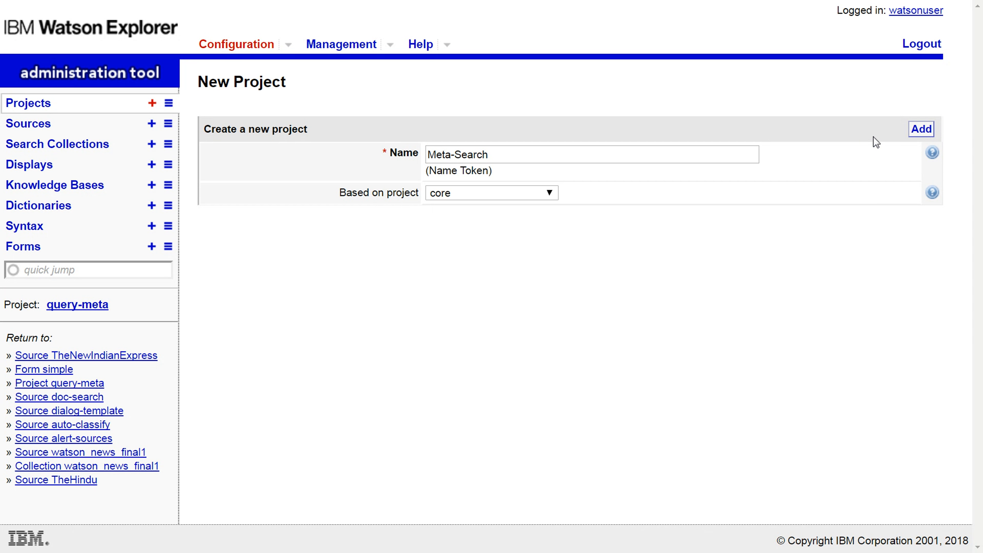
{"action": "left_click", "coordinate": [925, 130]}
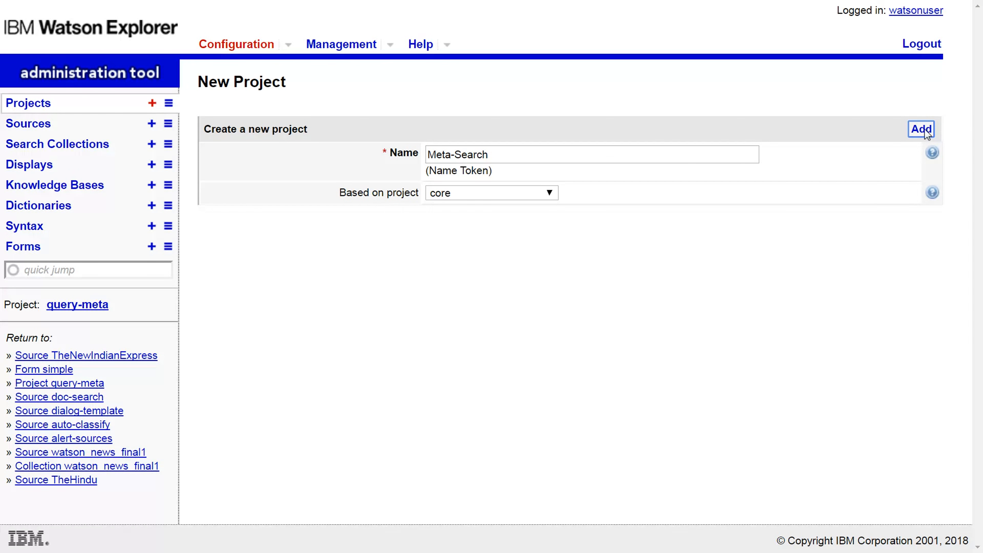
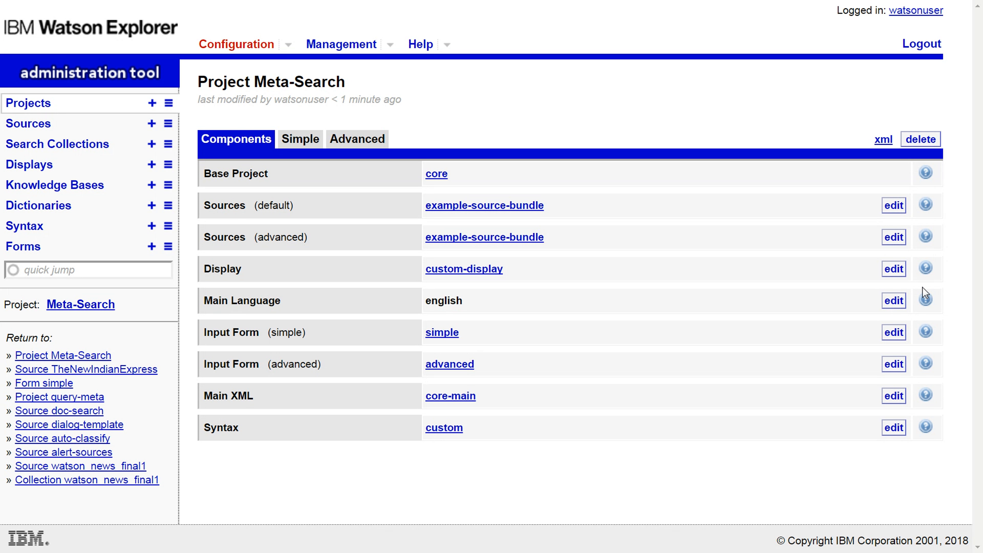
Set the Meta-Search project's default sources to TheNewIndianExpress and save.
{"action": "left_click", "coordinate": [894, 205]}
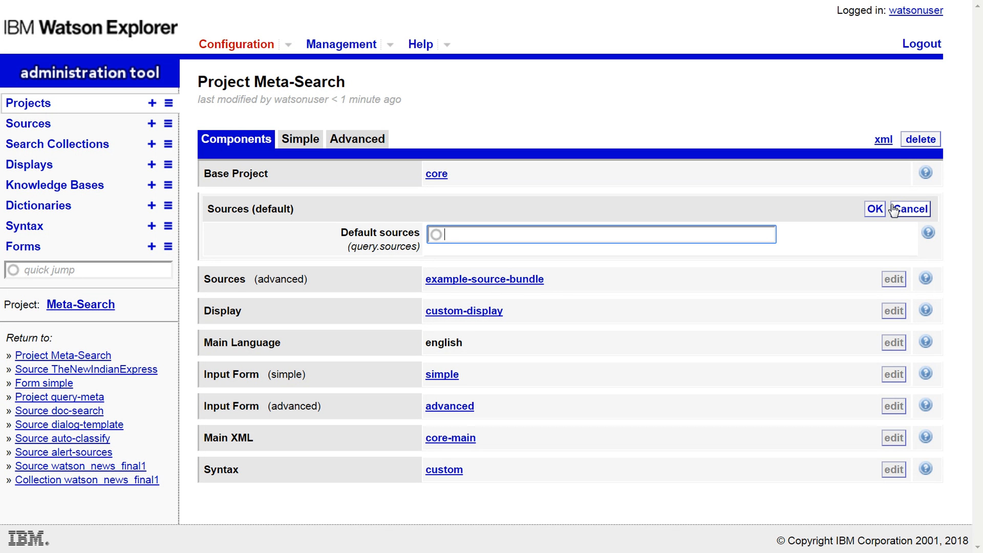
{"action": "type", "text": "The"}
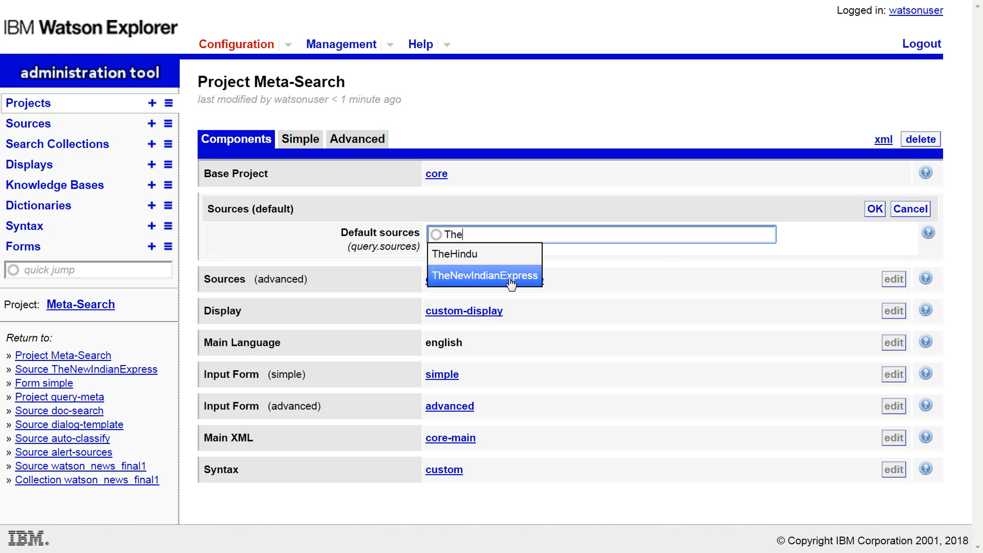
{"action": "left_click", "coordinate": [511, 276]}
{"action": "left_click", "coordinate": [876, 211]}
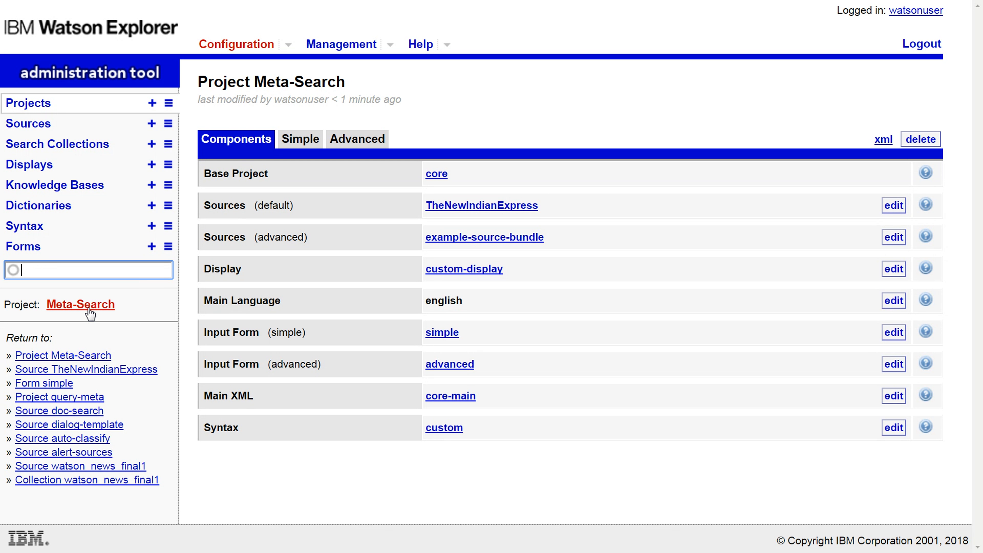
Run a search for news with the Meta-Search project and check the query details for the source's connection status.
{"action": "left_click", "coordinate": [88, 307]}
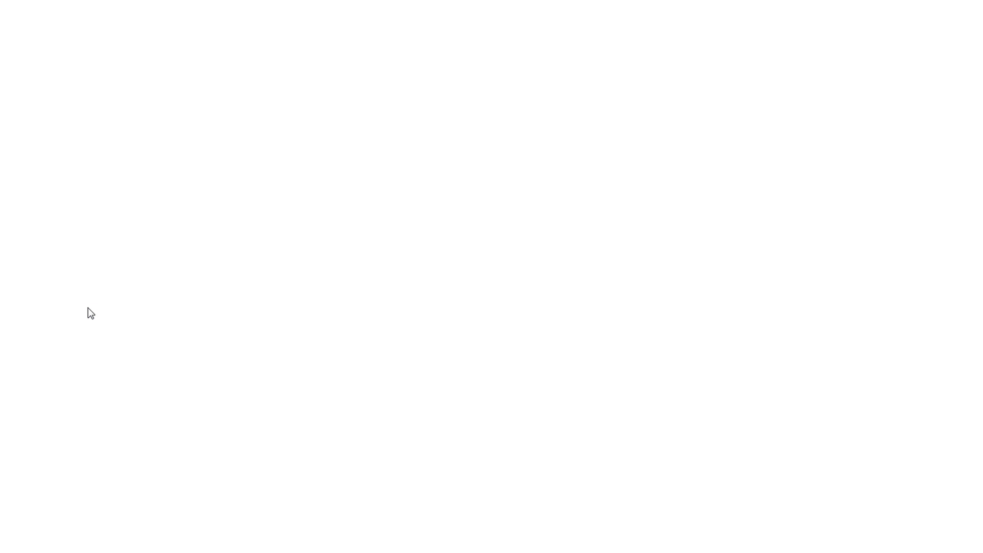
{"action": "type", "text": "news"}
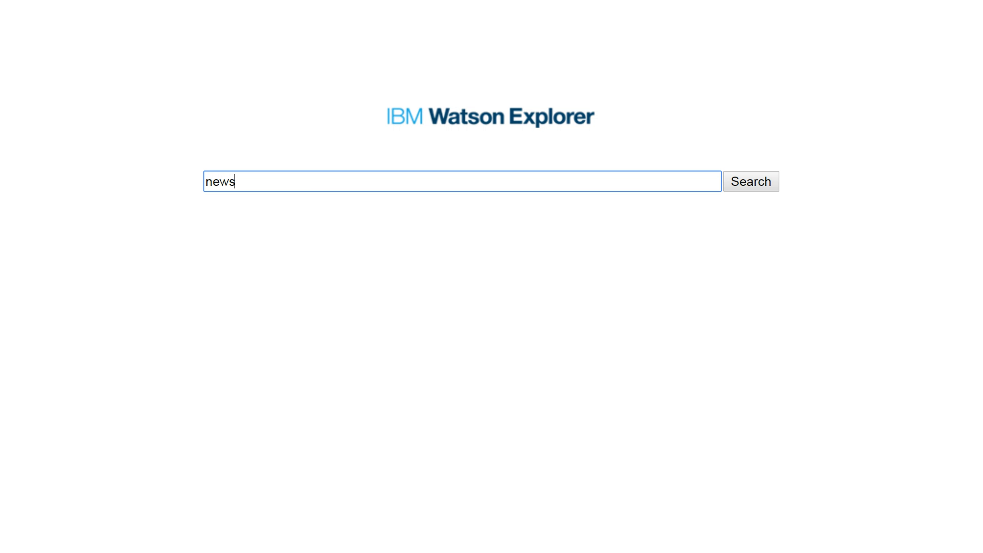
{"action": "key", "text": "Return"}
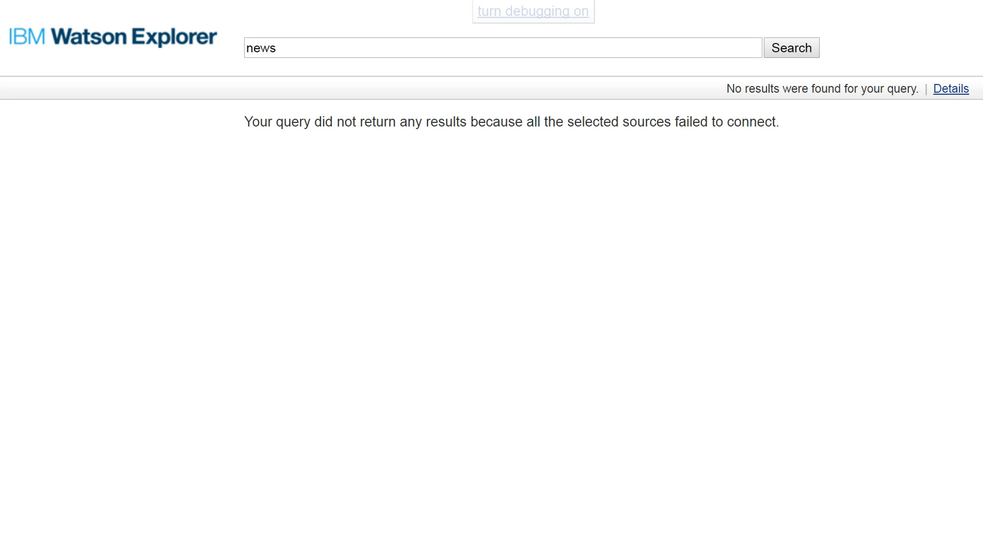
{"action": "left_click", "coordinate": [942, 88]}
{"action": "left_click", "coordinate": [942, 90]}
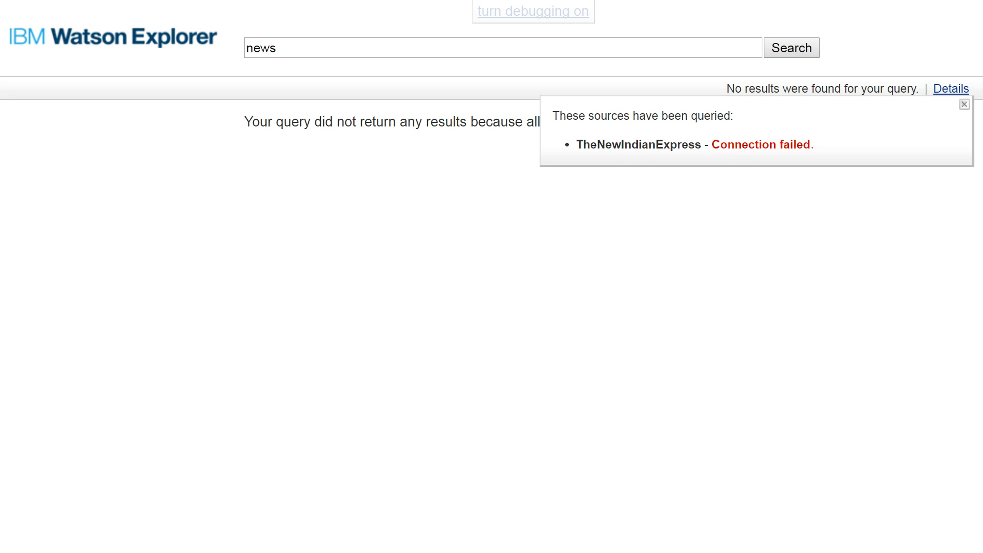
{"action": "left_click_drag", "start_coordinate": [814, 145], "coordinate": [716, 144]}
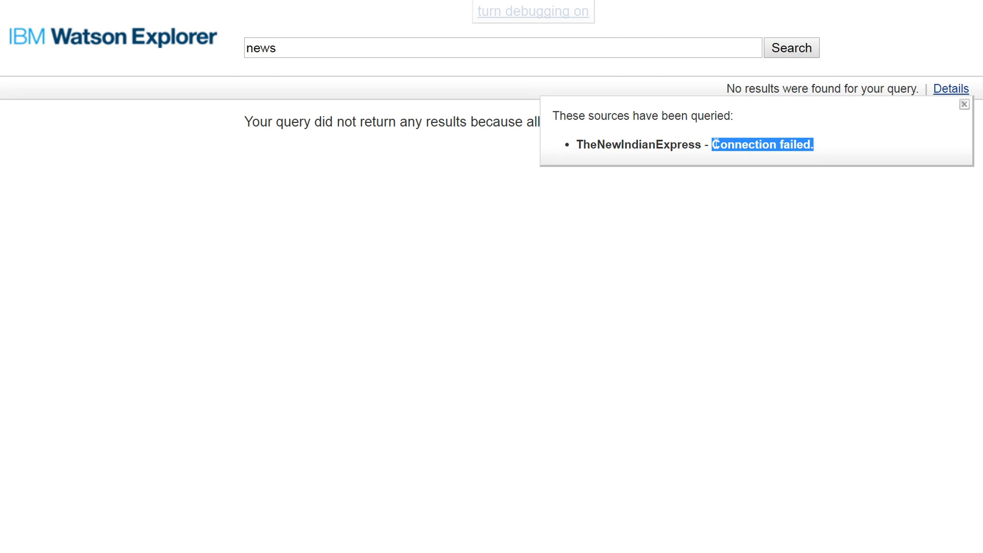
Set the Meta-Search project's HTTP proxy server to 127.0.0.1:8080 in the Metasearch settings and save.
{"action": "key", "text": "ctrl+Tab"}
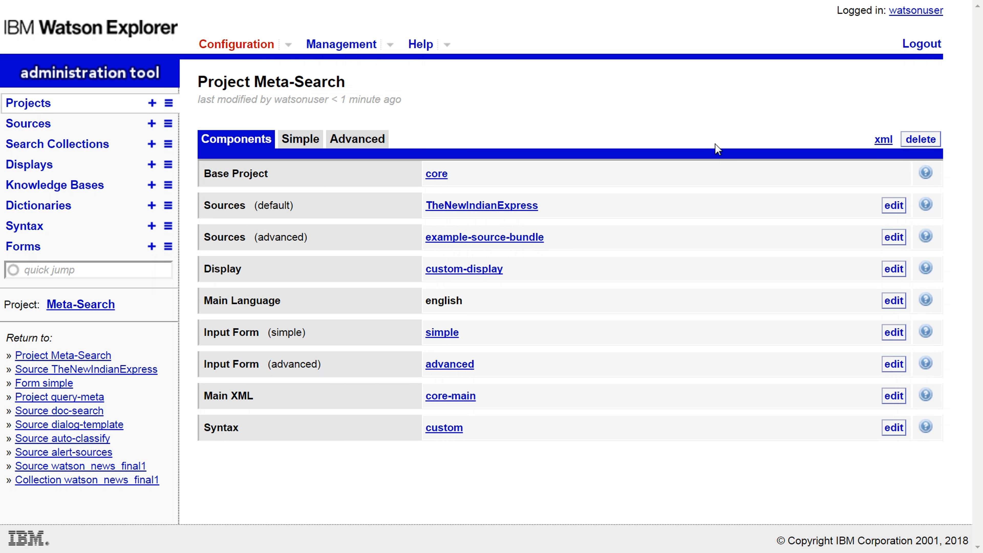
{"action": "left_click", "coordinate": [299, 141]}
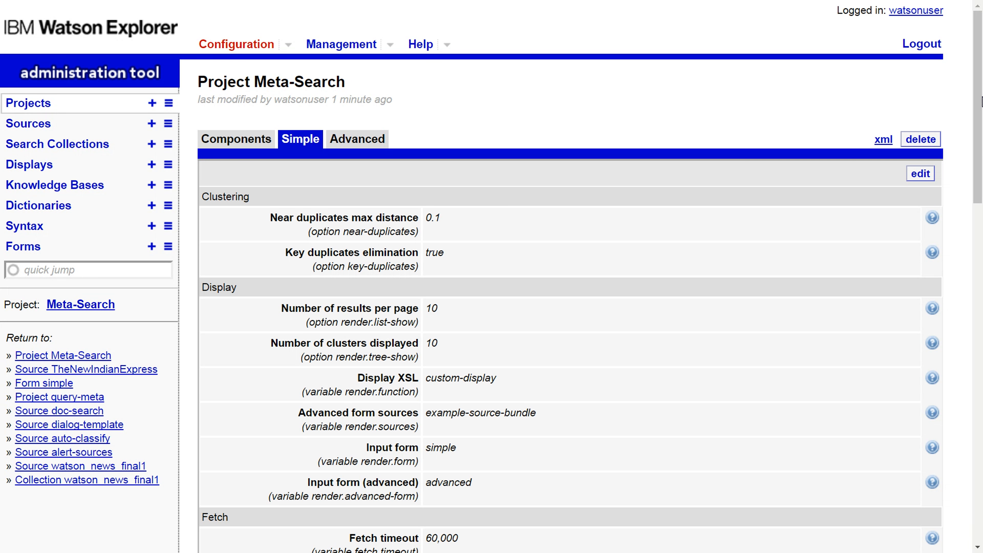
{"action": "scroll", "coordinate": [981, 113], "scroll_direction": "down", "scroll_amount": 1}
{"action": "left_click_drag", "start_coordinate": [982, 113], "coordinate": [965, 293]}
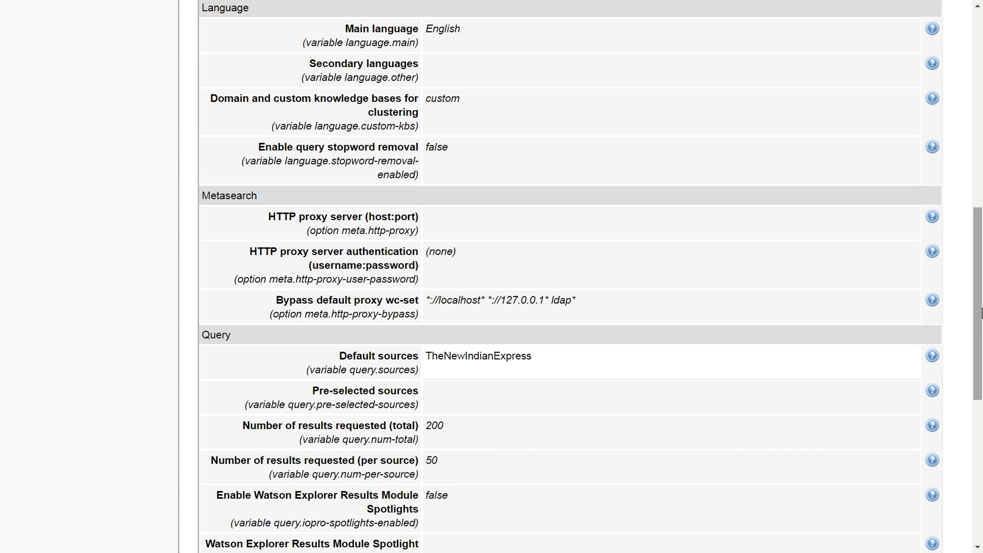
{"action": "left_click_drag", "start_coordinate": [981, 346], "coordinate": [981, 124]}
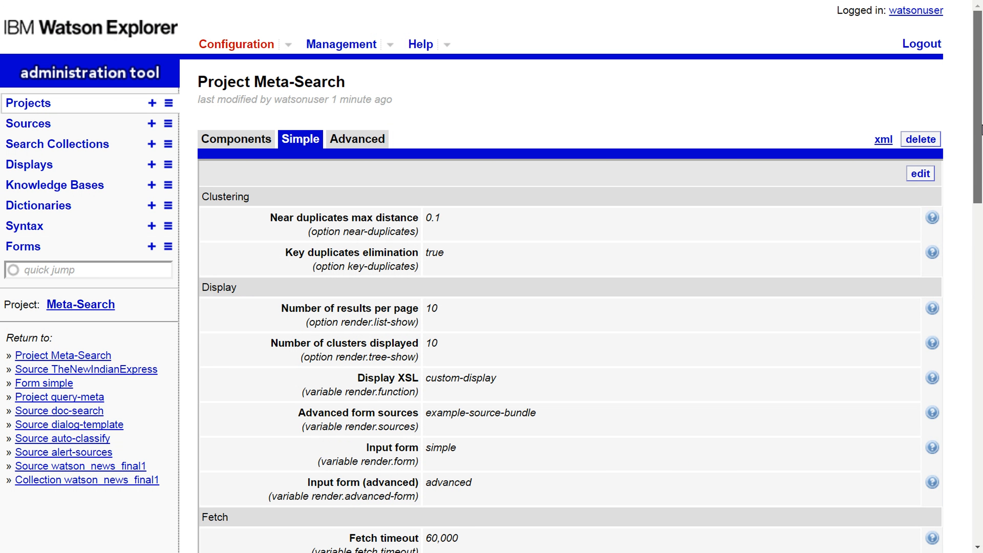
{"action": "left_click", "coordinate": [920, 175]}
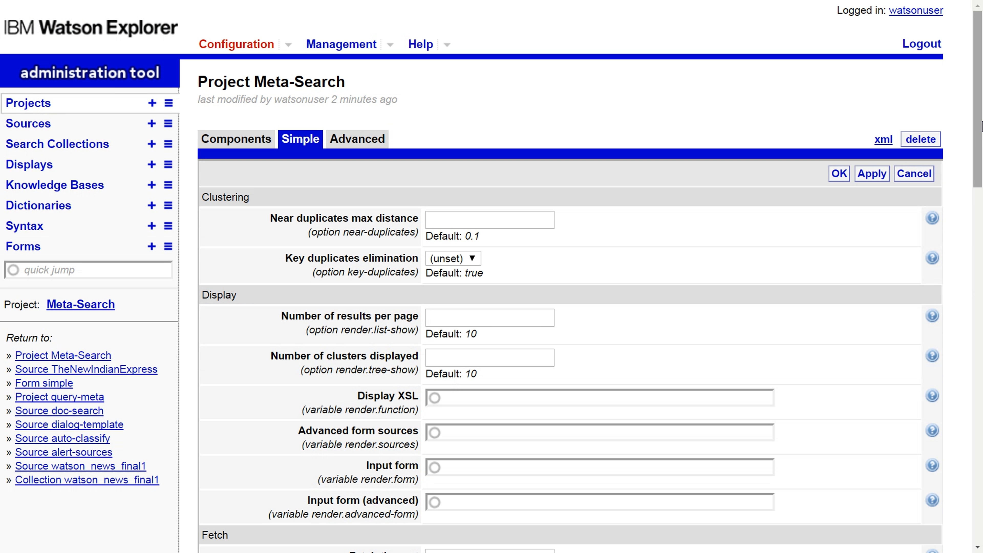
{"action": "left_click_drag", "start_coordinate": [982, 126], "coordinate": [959, 306]}
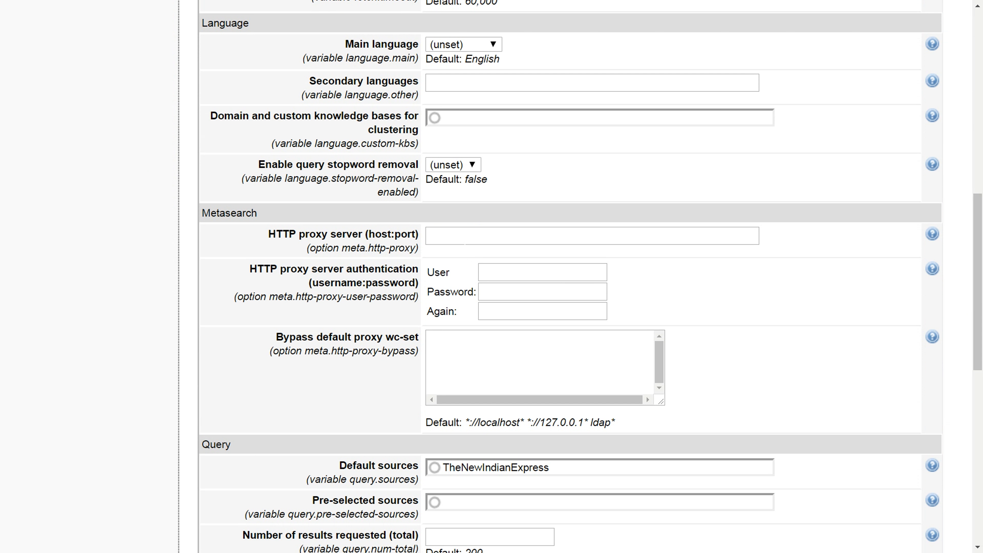
{"action": "left_click", "coordinate": [542, 236]}
{"action": "type", "text": "12"}
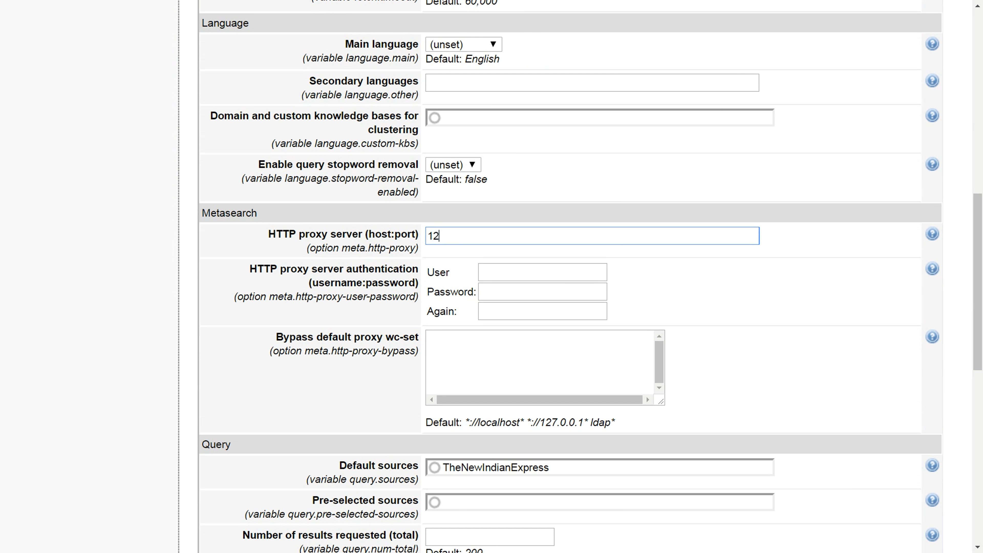
{"action": "type", "text": "7.0.0.1:8080"}
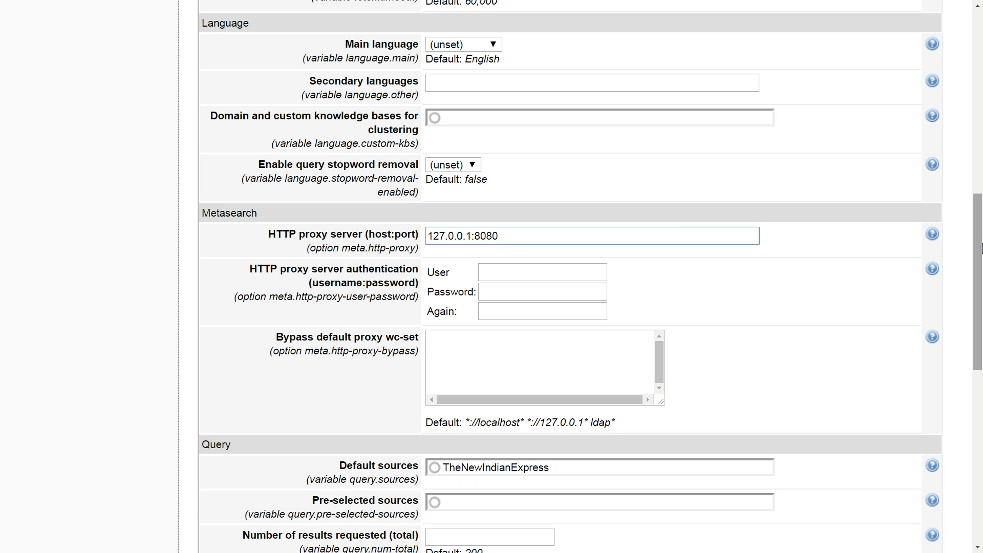
{"action": "left_click_drag", "start_coordinate": [979, 242], "coordinate": [980, 68]}
{"action": "left_click", "coordinate": [841, 147]}
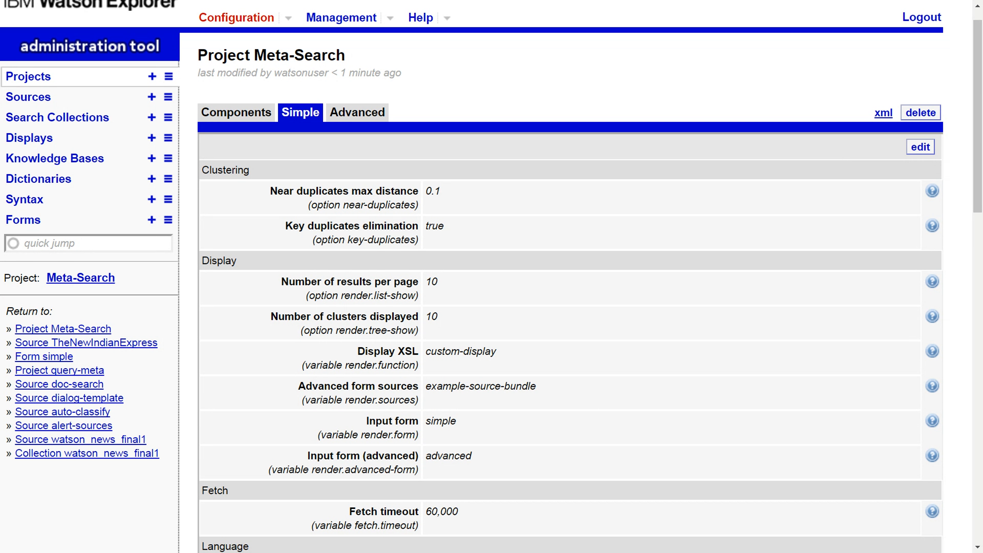
Rerun the news search with the Meta-Search project and look over the results.
{"action": "scroll", "coordinate": [492, 276], "scroll_direction": "up", "scroll_amount": 1}
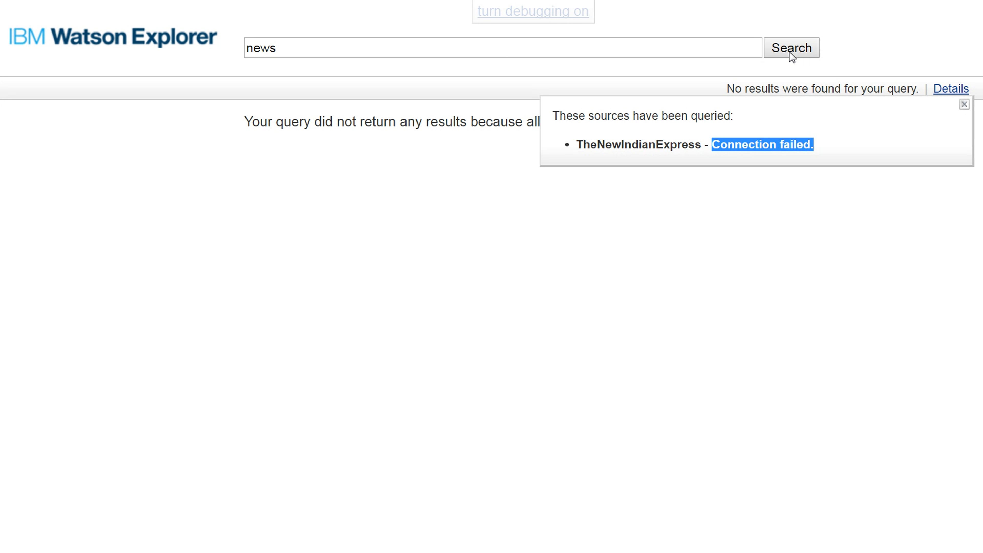
{"action": "left_click", "coordinate": [792, 54]}
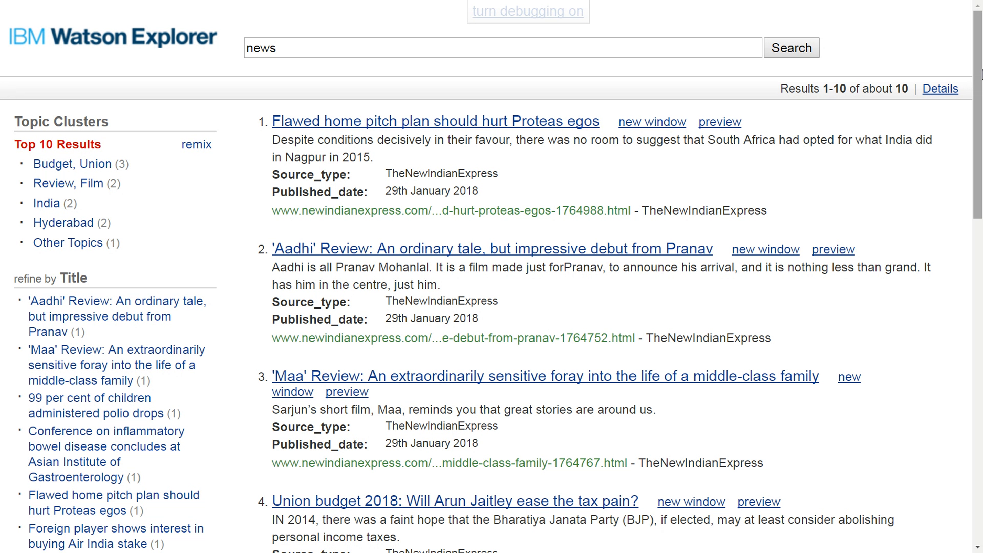
{"action": "mouse_move", "coordinate": [977, 77]}
{"action": "left_mouse_down"}
{"action": "mouse_move", "coordinate": [977, 176]}
{"action": "mouse_move", "coordinate": [977, 74]}
{"action": "left_mouse_up"}
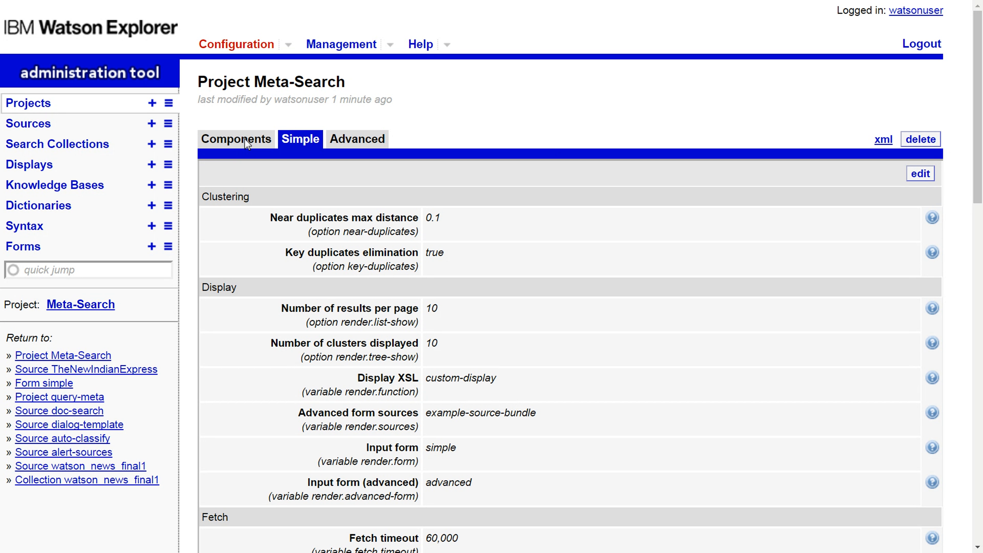
Add TheHindu after TheNewIndianExpress in the Meta-Search project's default sources and save.
{"action": "left_click", "coordinate": [244, 138]}
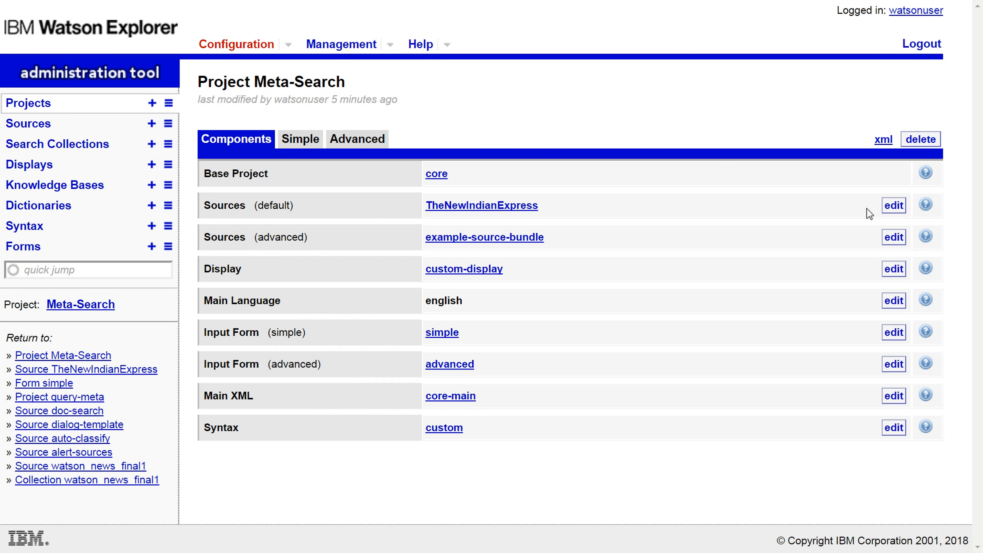
{"action": "left_click", "coordinate": [894, 206]}
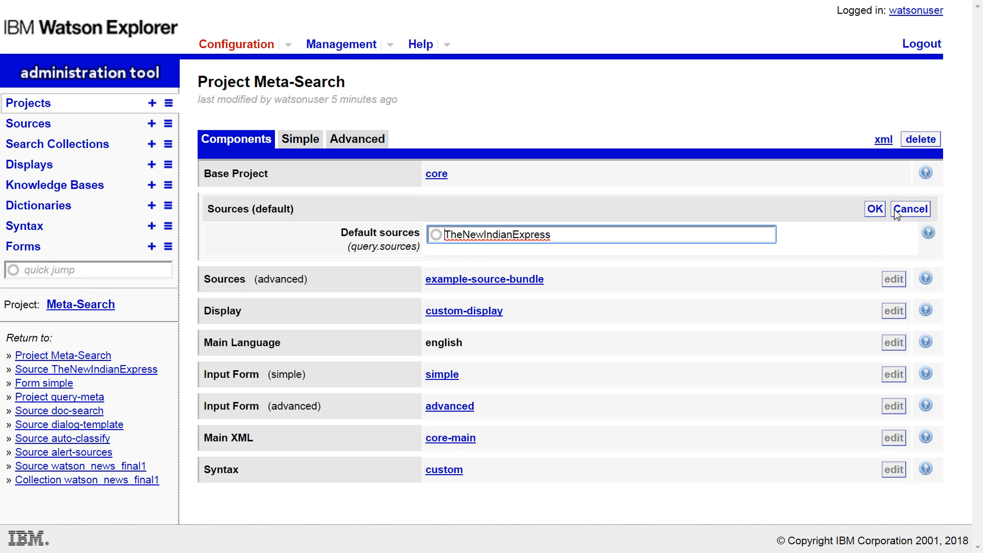
{"action": "left_click", "coordinate": [654, 234]}
{"action": "type", "text": "the"}
{"action": "key", "text": "BackSpace"}
{"action": "key", "text": "BackSpace"}
{"action": "key", "text": "BackSpace"}
{"action": "key", "text": "BackSpace"}
{"action": "type", "text": "T"}
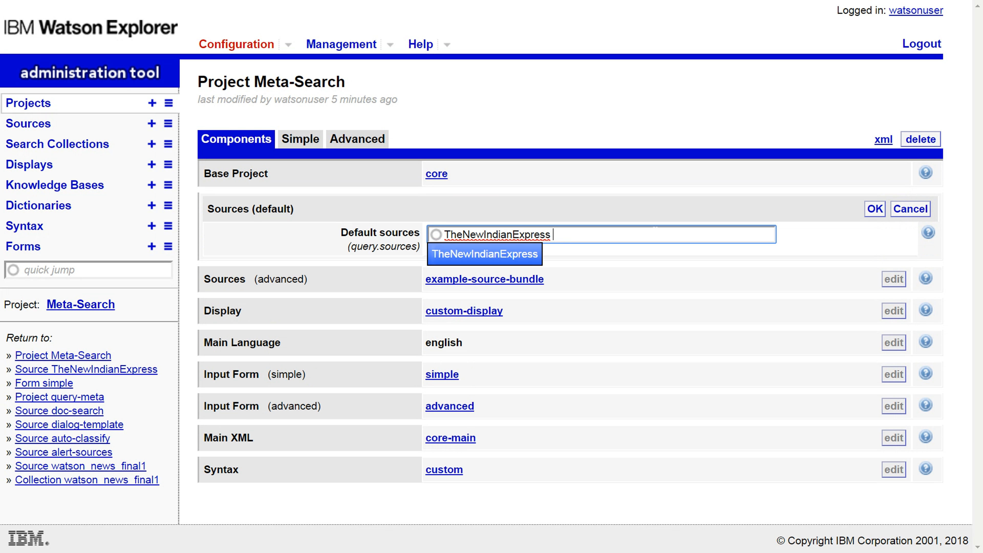
{"action": "type", "text": "he"}
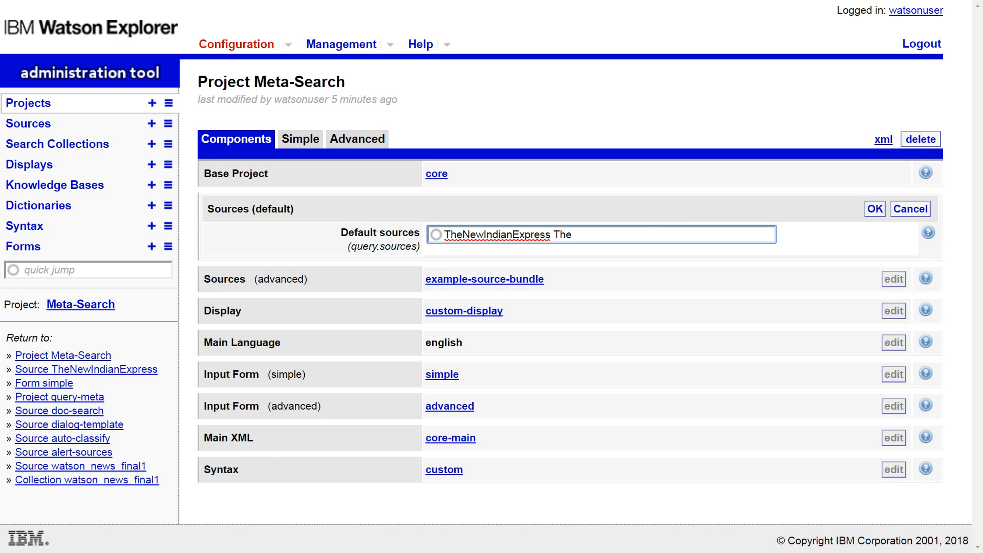
{"action": "left_click", "coordinate": [508, 259]}
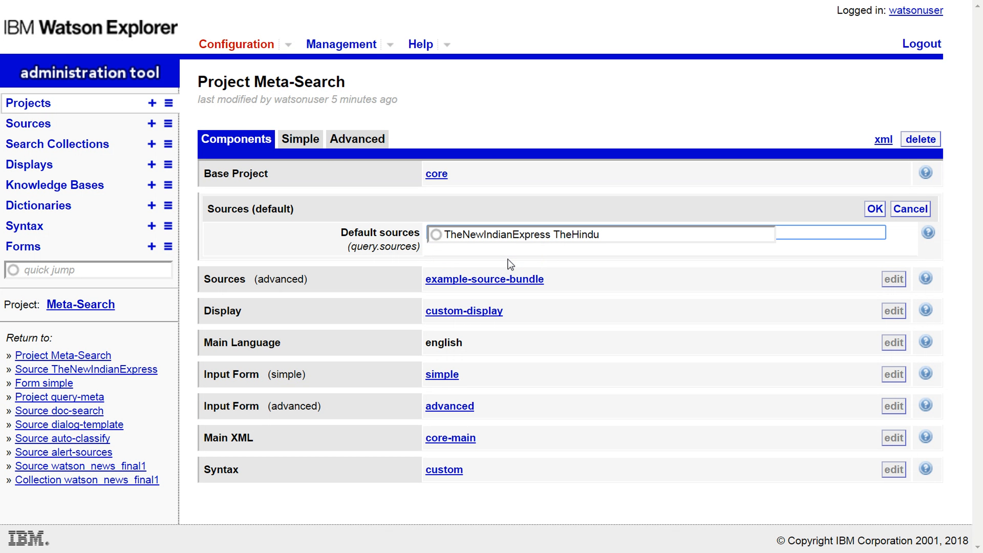
{"action": "left_click", "coordinate": [872, 211]}
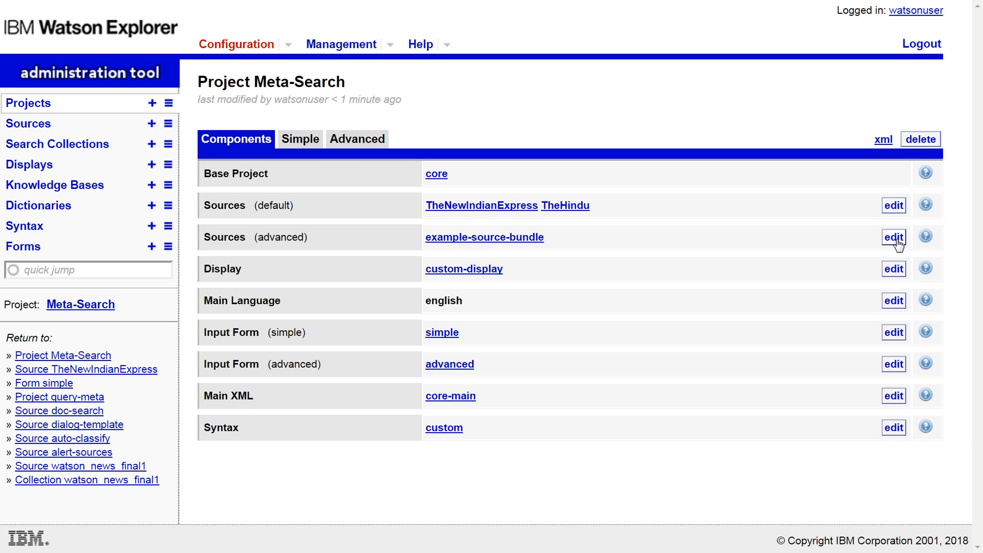
Set the Meta-Search project's advanced sources to TheNewIndianExpress and TheHindu and save.
{"action": "left_click", "coordinate": [894, 240]}
{"action": "type", "text": "The"}
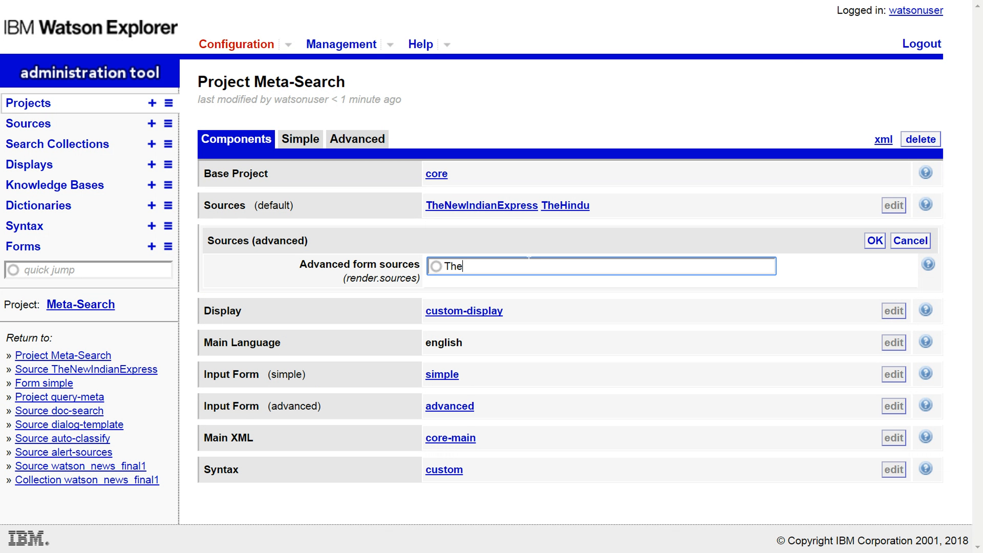
{"action": "left_click", "coordinate": [500, 307]}
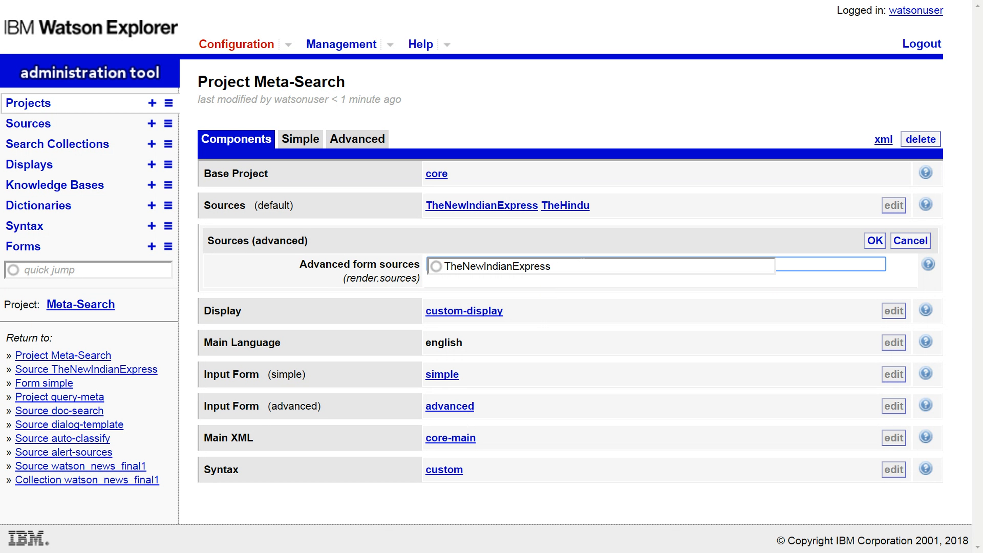
{"action": "type", "text": "the"}
{"action": "key", "text": "BackSpace"}
{"action": "key", "text": "BackSpace"}
{"action": "key", "text": "BackSpace"}
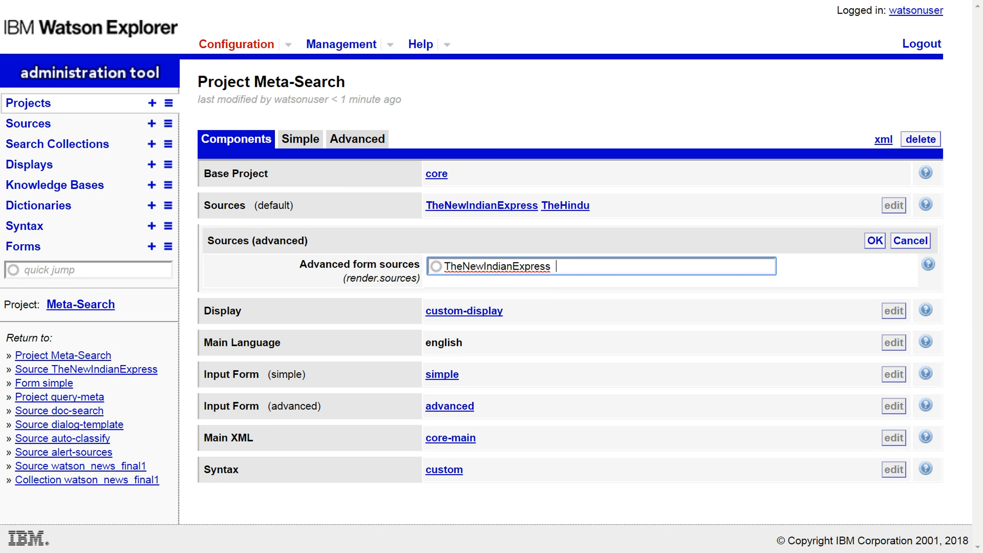
{"action": "type", "text": "The"}
{"action": "left_click", "coordinate": [477, 286]}
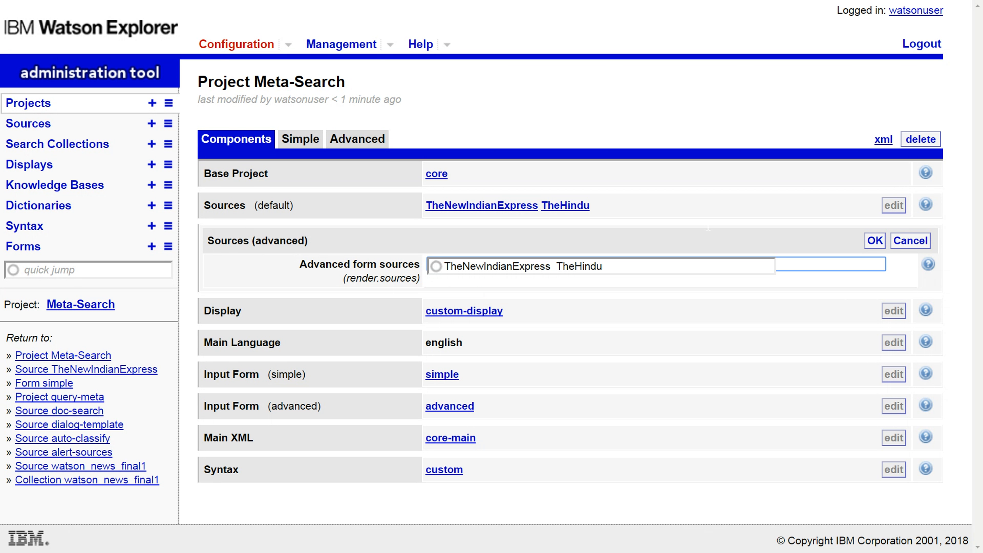
{"action": "left_click", "coordinate": [875, 241]}
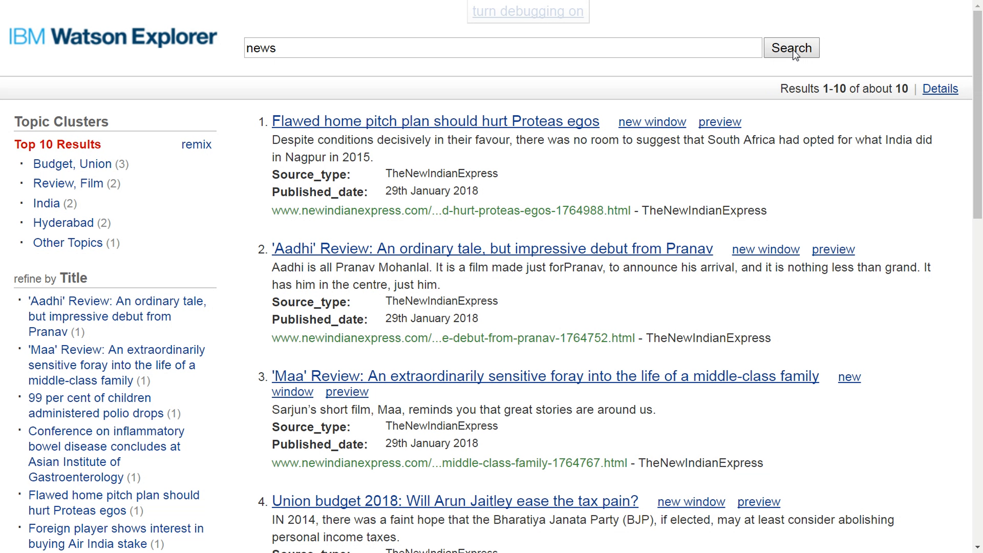
Rerun the news search with the Meta-Search project and look over the combined results and the Source refinements.
{"action": "left_click", "coordinate": [792, 48]}
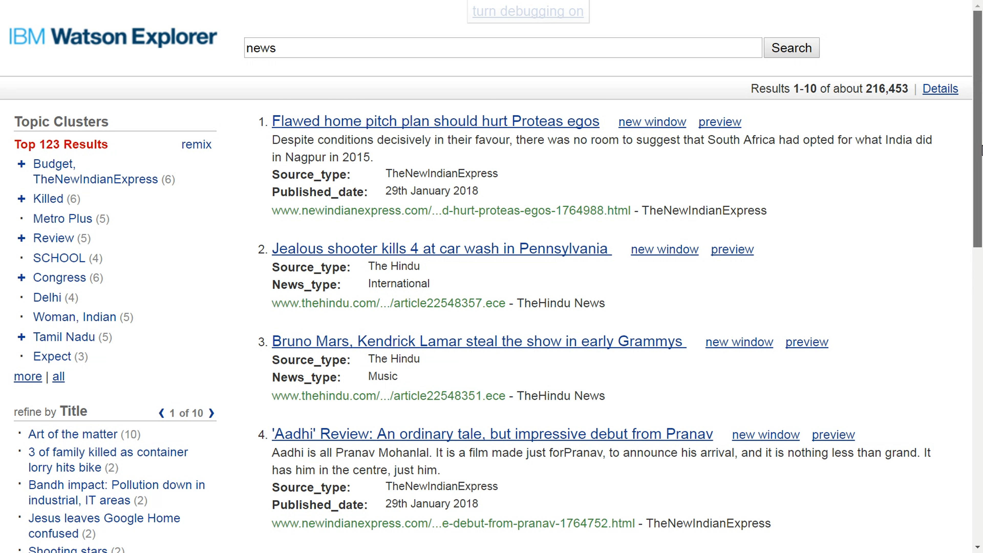
{"action": "left_click_drag", "start_coordinate": [981, 150], "coordinate": [982, 340]}
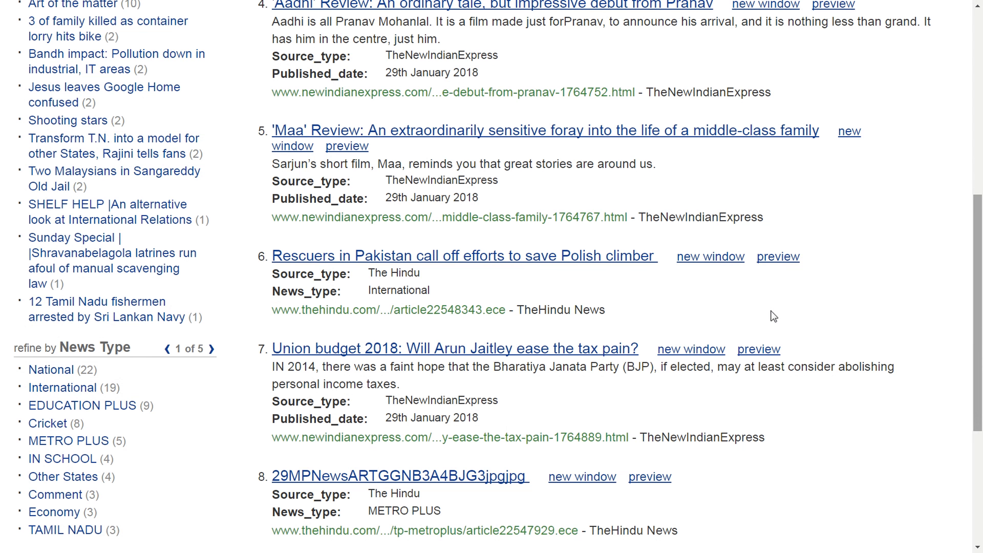
{"action": "left_click_drag", "start_coordinate": [982, 297], "coordinate": [981, 374]}
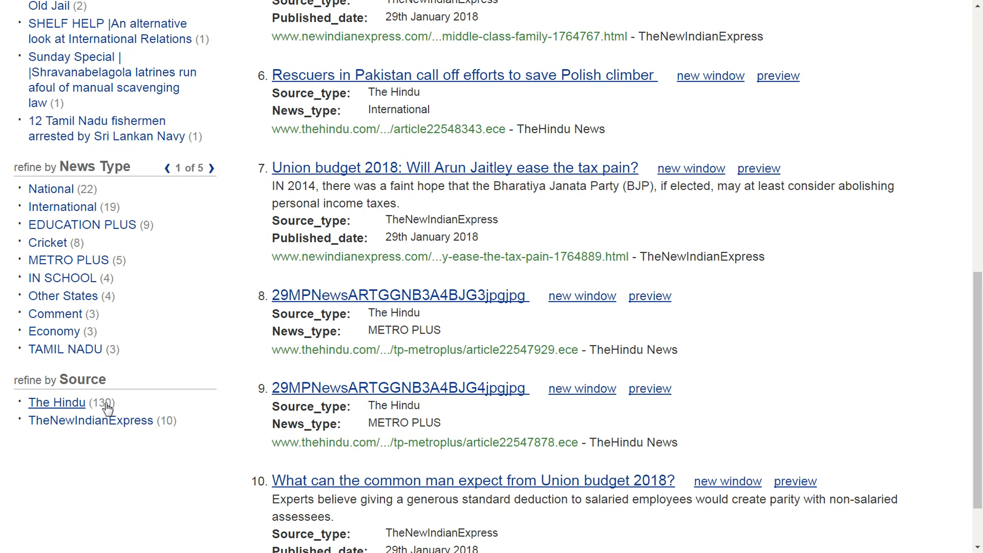
Check the total result count of the news search and browse the Killed and SCHOOL topic clusters.
{"action": "left_click_drag", "start_coordinate": [982, 370], "coordinate": [982, 77]}
{"action": "left_click_drag", "start_coordinate": [866, 89], "coordinate": [908, 89]}
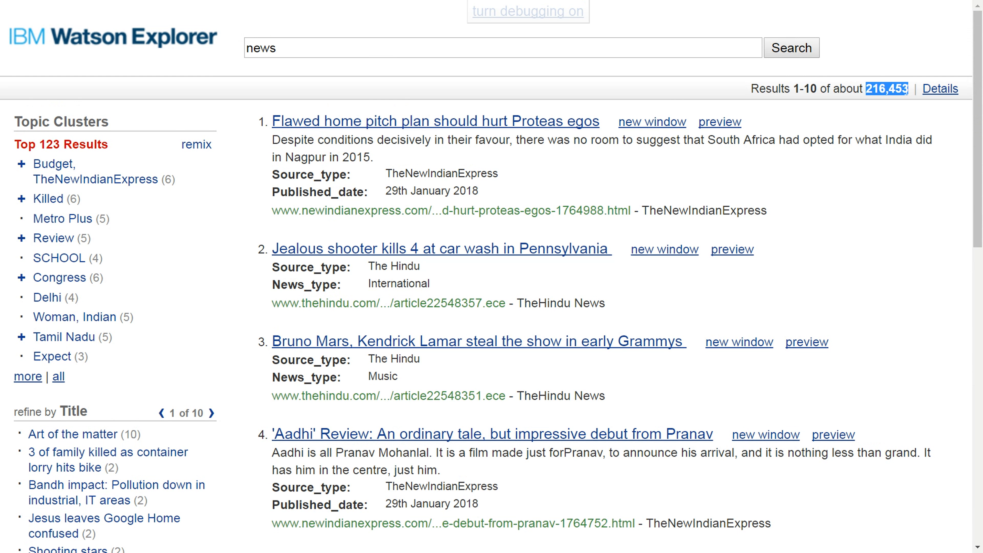
{"action": "left_click", "coordinate": [973, 102]}
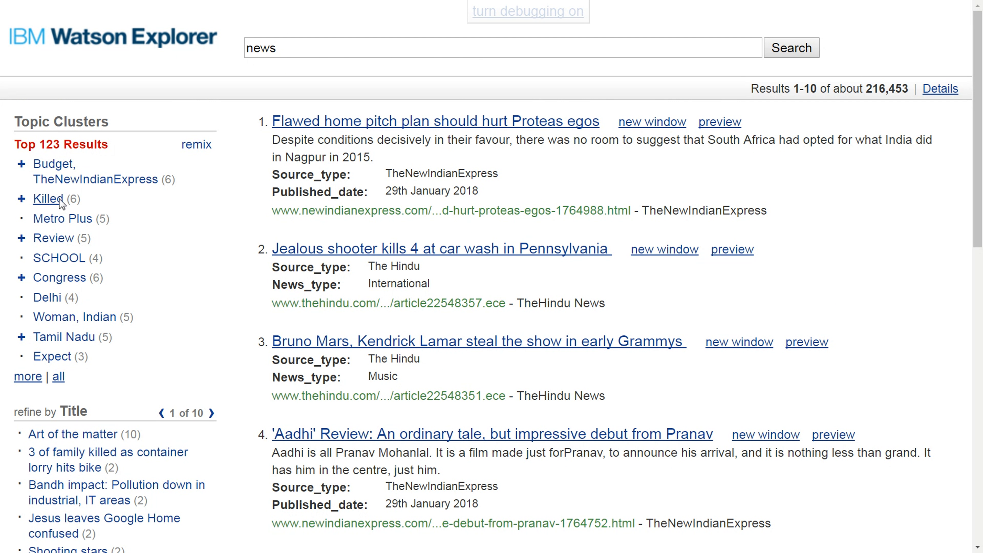
{"action": "left_click", "coordinate": [48, 198]}
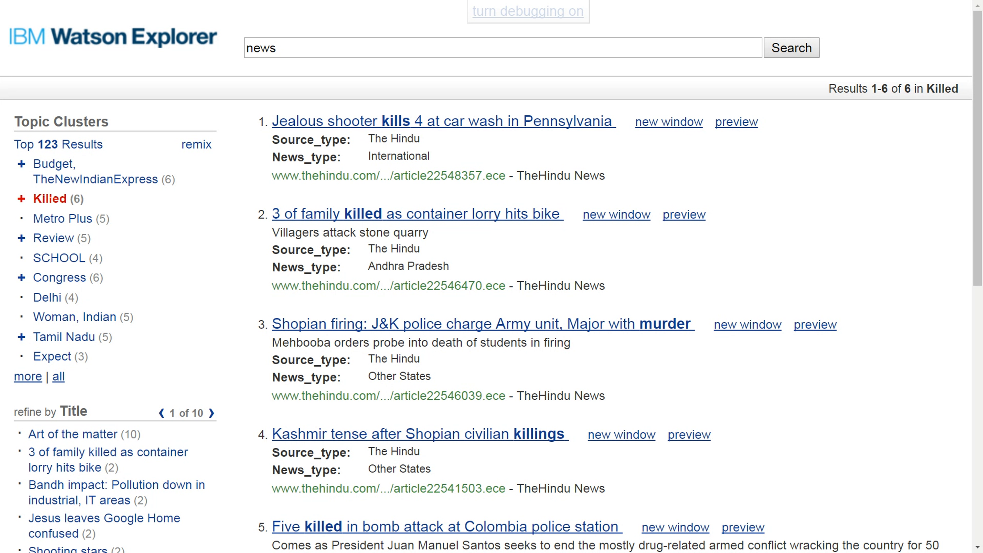
{"action": "left_click", "coordinate": [59, 258]}
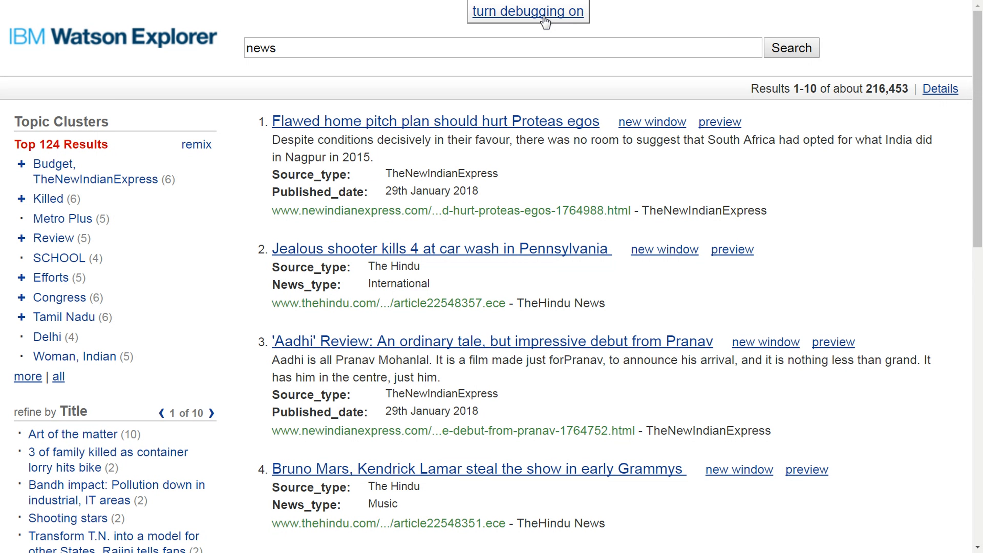
Turn debugging on for the news search and examine each source's retrieved and total results in the debug information.
{"action": "left_click", "coordinate": [545, 14]}
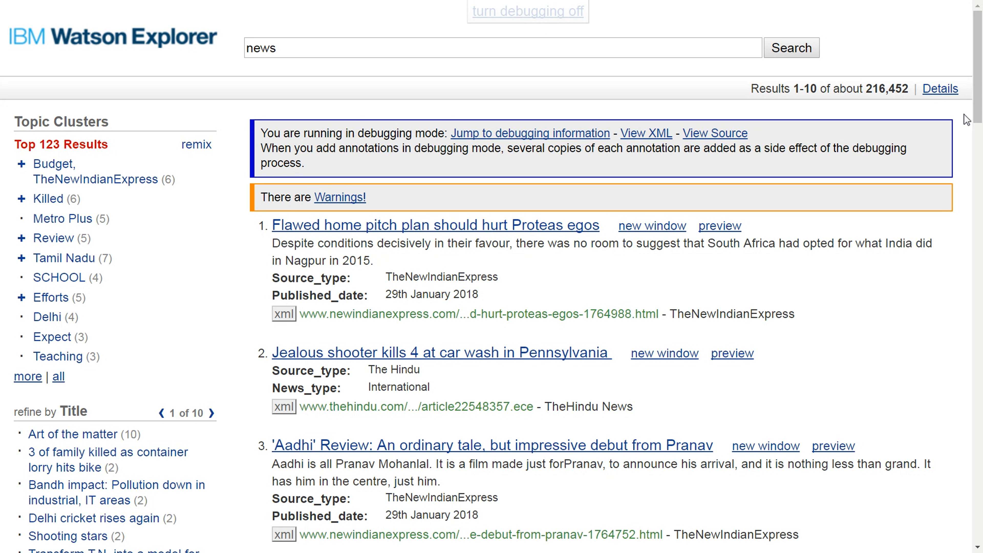
{"action": "left_click_drag", "start_coordinate": [978, 95], "coordinate": [978, 361]}
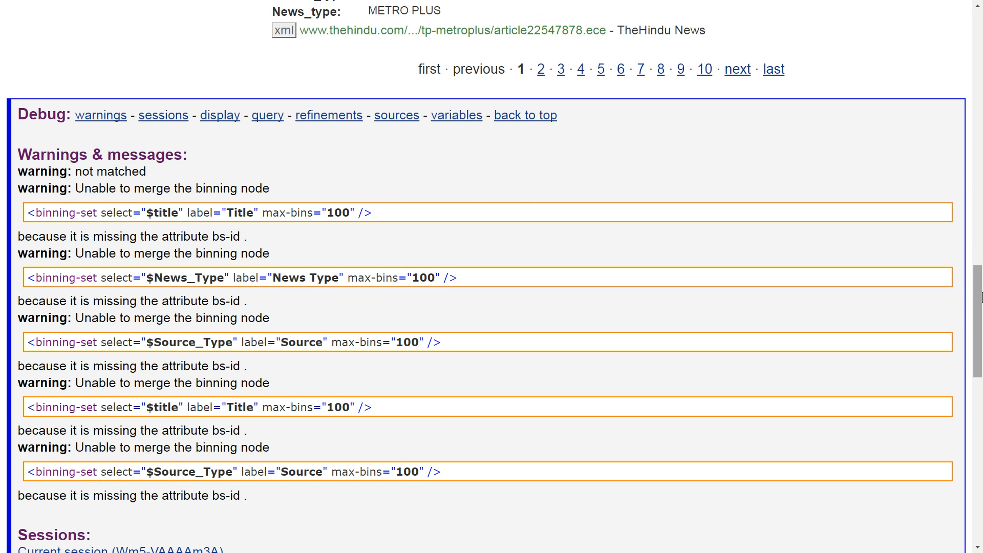
{"action": "left_click_drag", "start_coordinate": [980, 278], "coordinate": [980, 430]}
{"action": "left_click_drag", "start_coordinate": [631, 338], "coordinate": [585, 337]}
{"action": "left_click_drag", "start_coordinate": [752, 338], "coordinate": [730, 337]}
{"action": "left_click_drag", "start_coordinate": [745, 286], "coordinate": [729, 285]}
{"action": "left_click_drag", "start_coordinate": [637, 287], "coordinate": [436, 285]}
{"action": "left_click", "coordinate": [434, 280]}
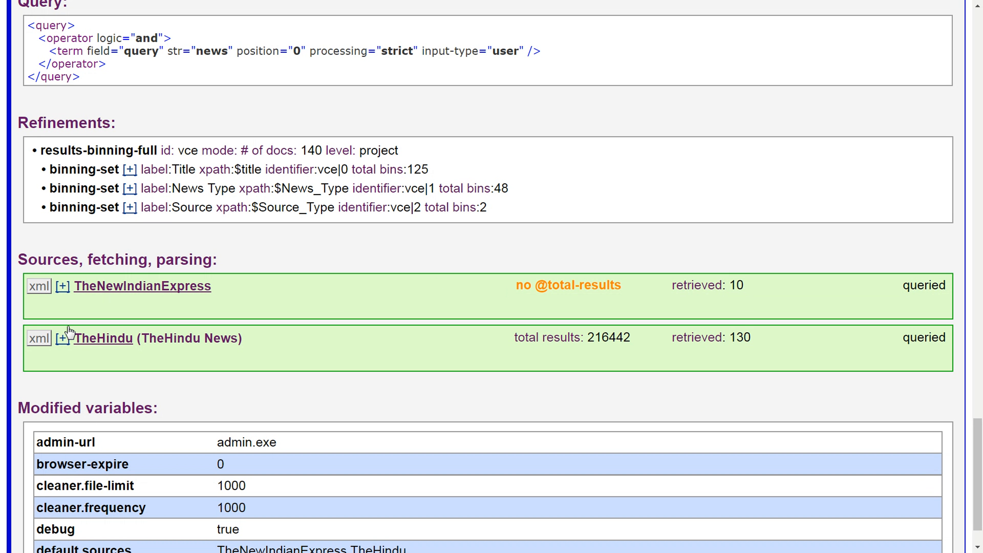
Expand the fetching and parsing details of the TheNewIndianExpress and TheHindu sources.
{"action": "left_click", "coordinate": [68, 290]}
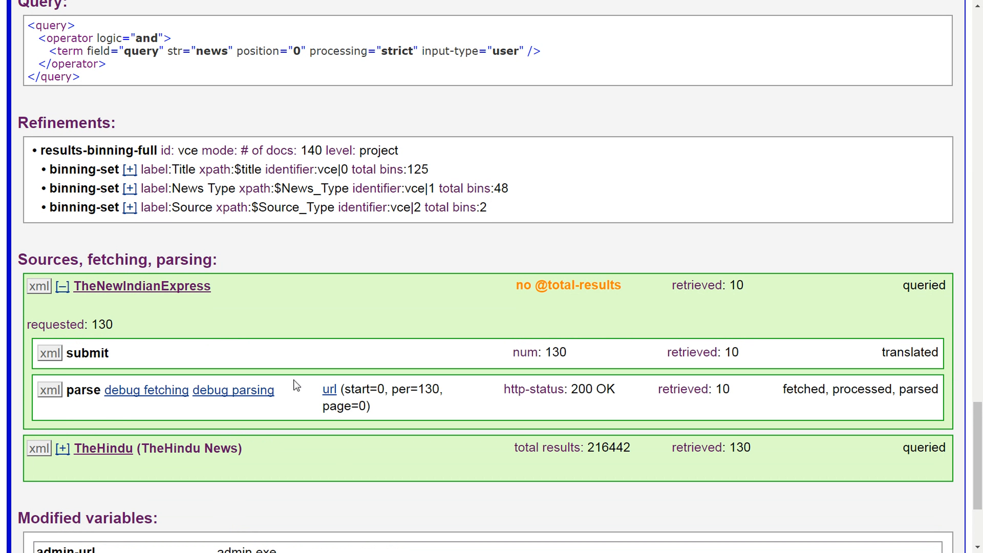
{"action": "left_click", "coordinate": [62, 449]}
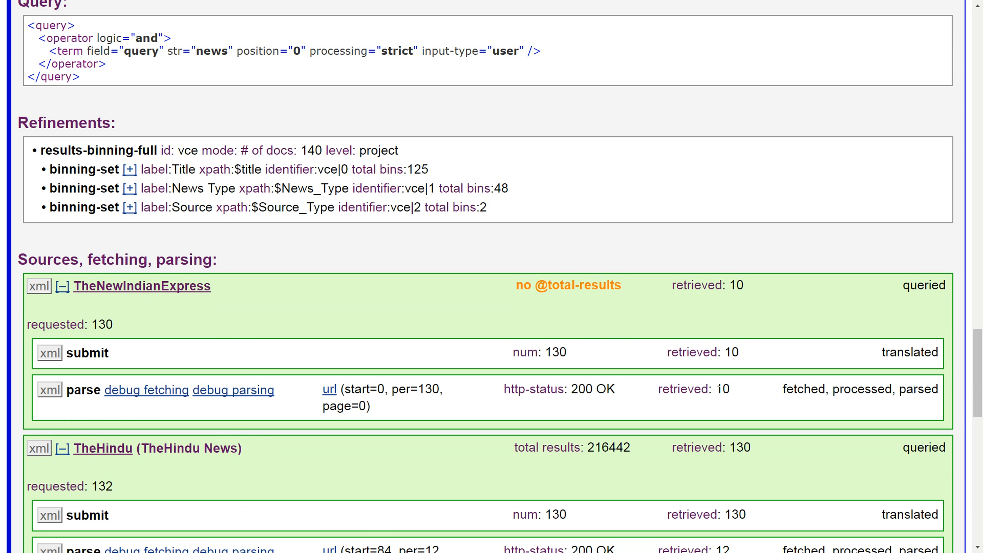
{"action": "mouse_move", "coordinate": [978, 374]}
{"action": "left_mouse_down"}
{"action": "mouse_move", "coordinate": [982, 404]}
{"action": "mouse_move", "coordinate": [981, 358]}
{"action": "mouse_move", "coordinate": [981, 367]}
{"action": "left_mouse_up"}
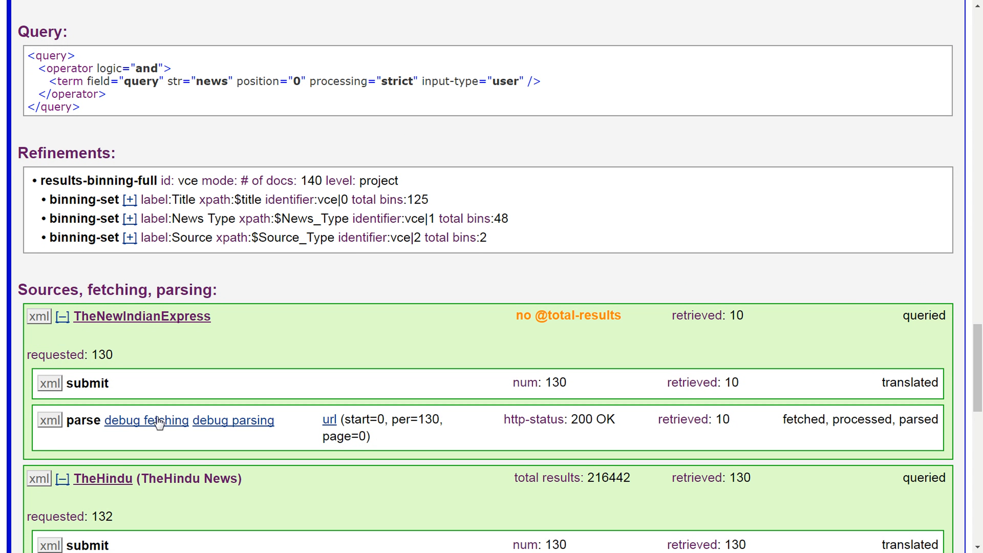
Open the debug fetching session of TheNewIndianExpress and inspect its headers, fetched data and clustering XML.
{"action": "left_click", "coordinate": [169, 429]}
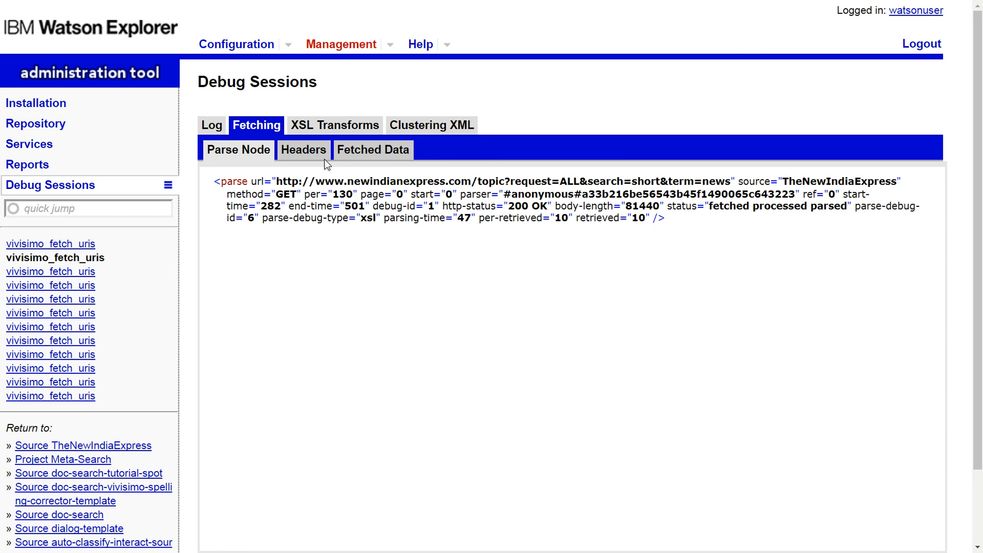
{"action": "left_click", "coordinate": [312, 154]}
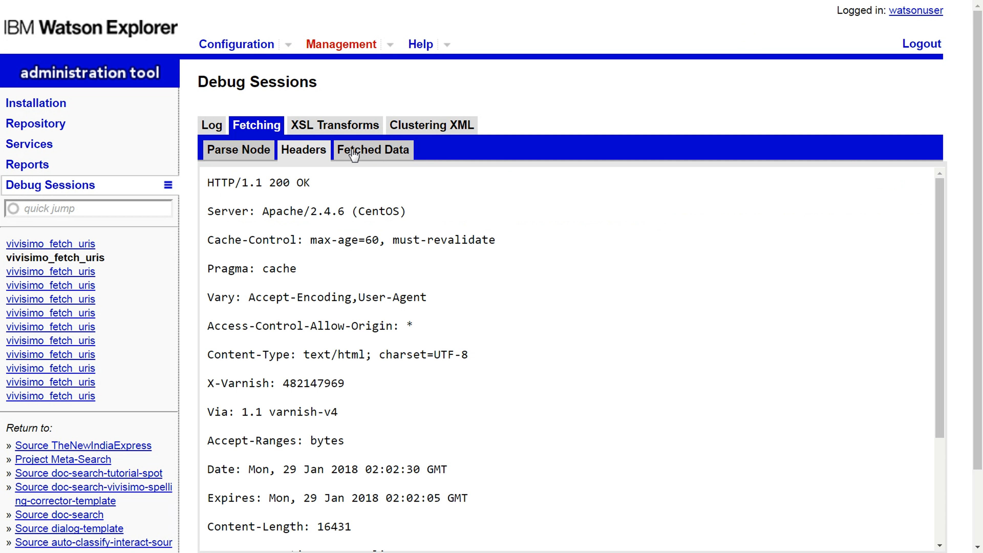
{"action": "left_click", "coordinate": [367, 154]}
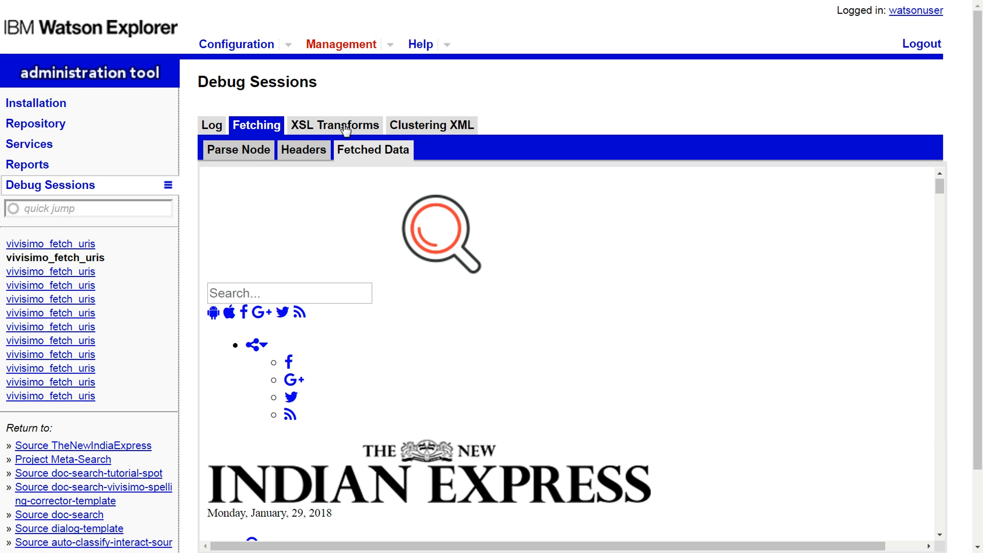
{"action": "left_click", "coordinate": [432, 124]}
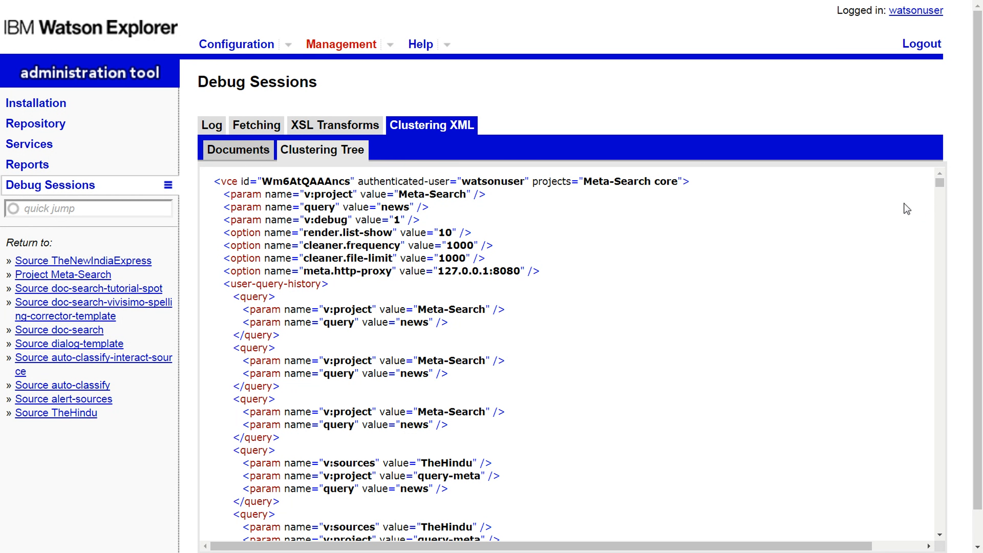
{"action": "left_click_drag", "start_coordinate": [942, 184], "coordinate": [937, 273]}
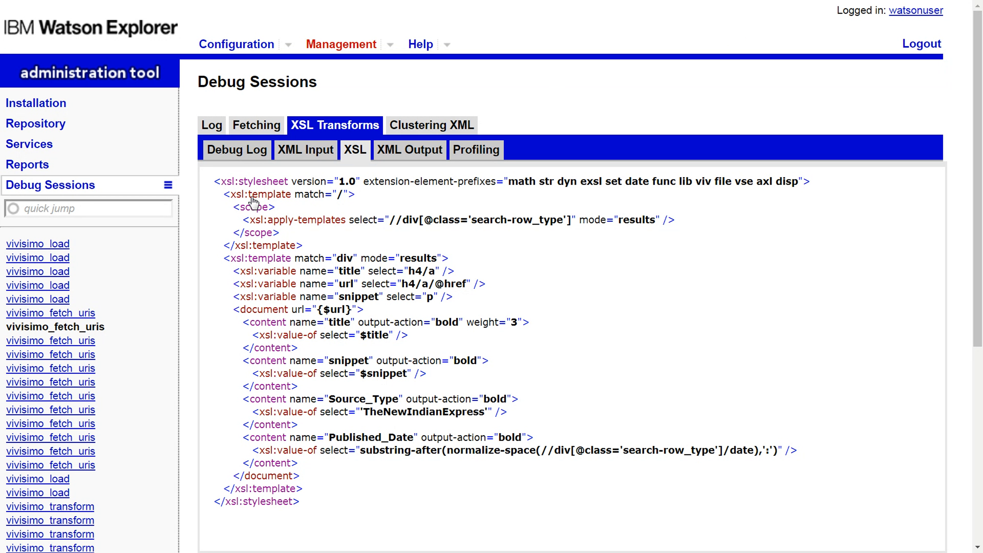
Compare the XML input and XML output of the TheNewIndianExpress XSL transform, revisit the clustering XML, and return to the search results.
{"action": "left_click", "coordinate": [297, 152]}
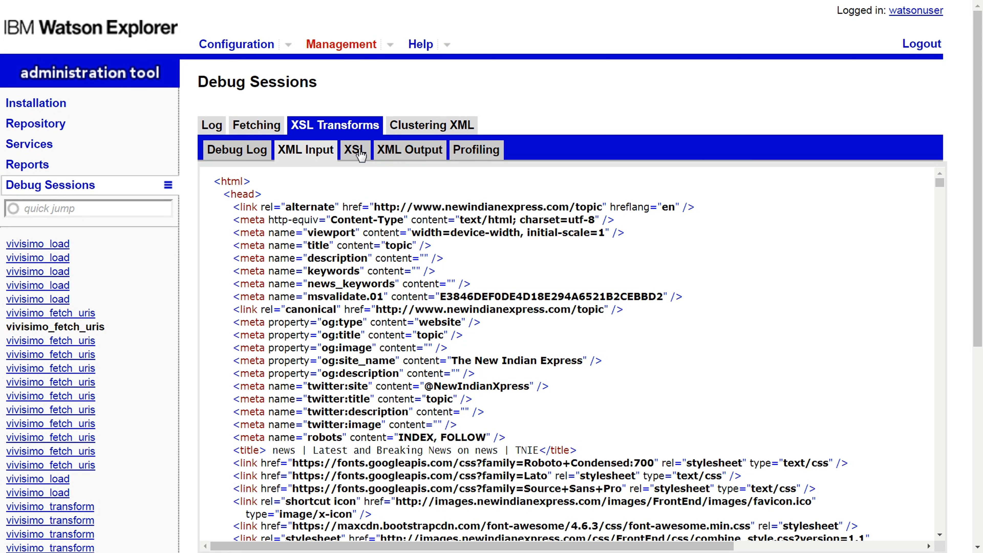
{"action": "left_click", "coordinate": [395, 153]}
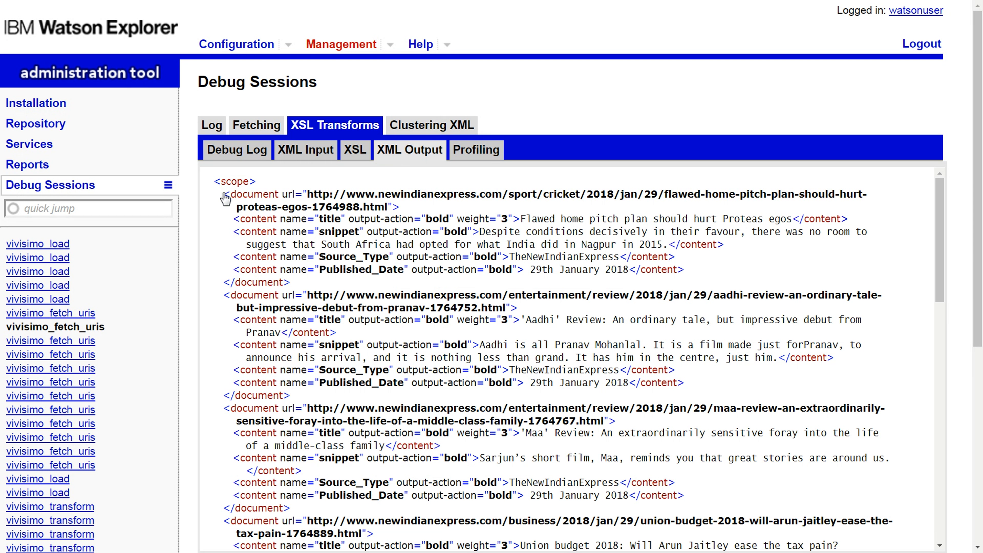
{"action": "left_click_drag", "start_coordinate": [214, 181], "coordinate": [303, 245]}
{"action": "left_click_drag", "start_coordinate": [715, 271], "coordinate": [520, 222]}
{"action": "left_click", "coordinate": [769, 273]}
{"action": "left_click", "coordinate": [443, 130]}
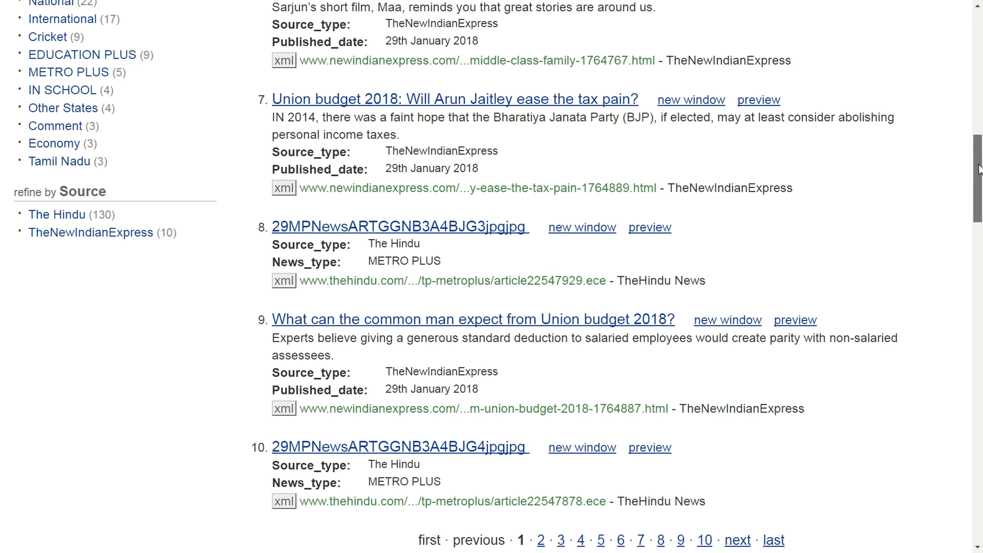
{"action": "left_click_drag", "start_coordinate": [980, 169], "coordinate": [980, 48]}
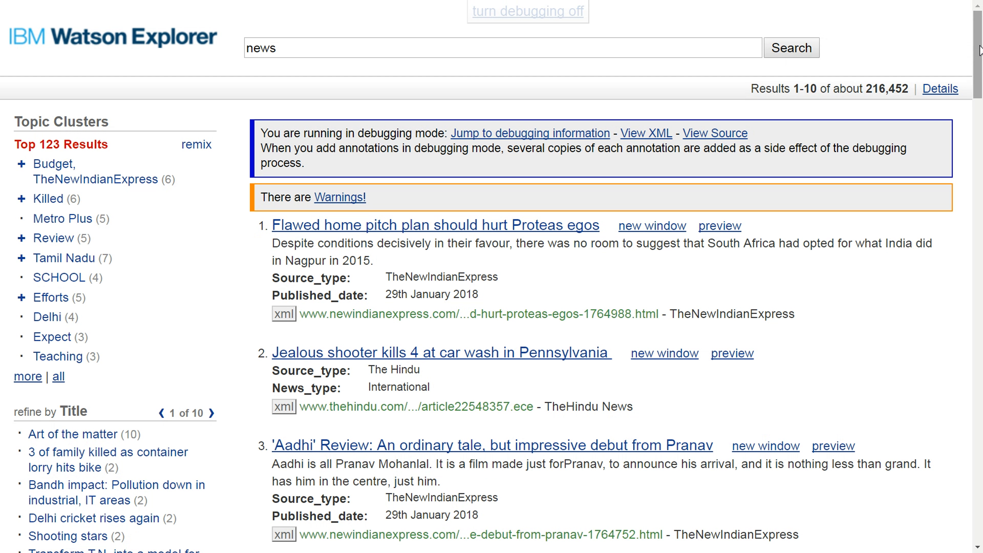